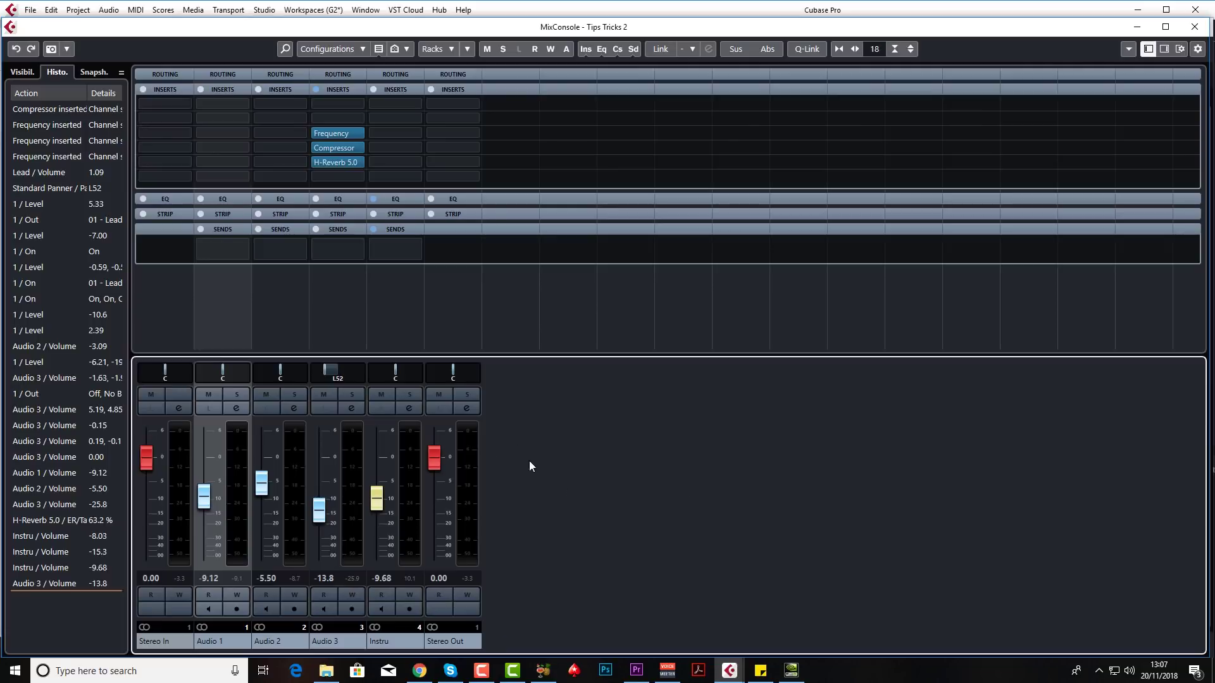
Show the mixer's snapshot list and raise the volumes of Audio 2 to -2.62, Audio 3 to -4.95 and Instru to -3.94.
{"action": "left_click", "coordinate": [100, 74]}
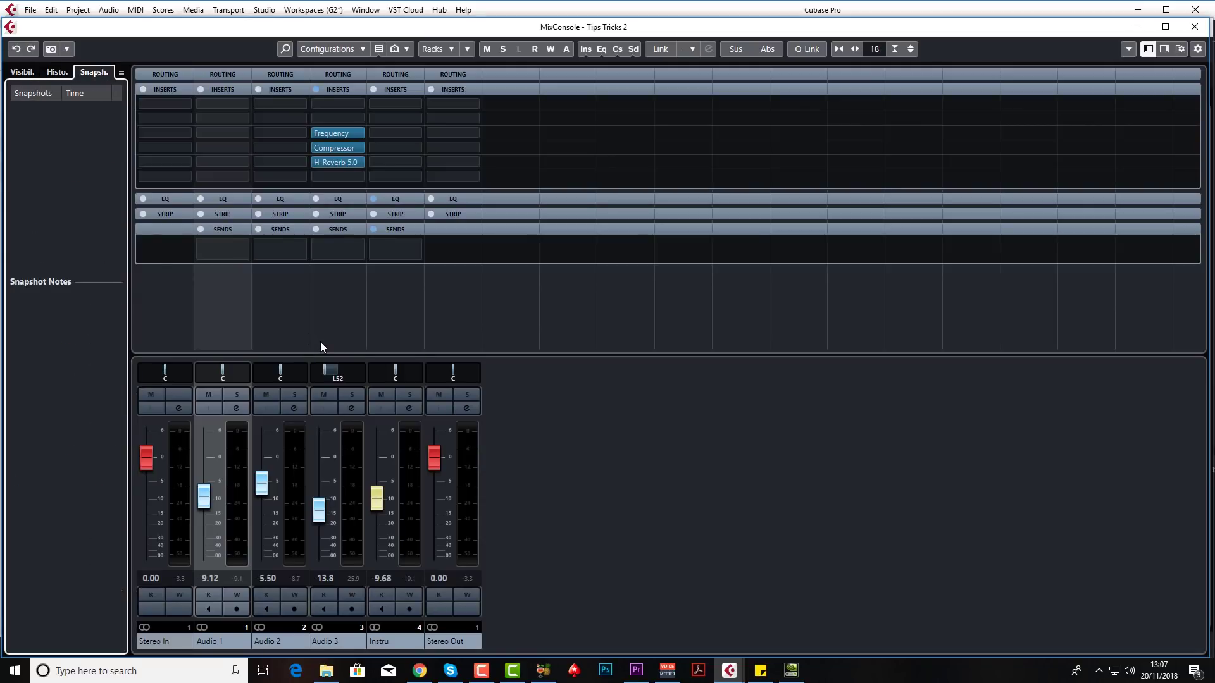
{"action": "left_click_drag", "start_coordinate": [262, 486], "coordinate": [263, 472]}
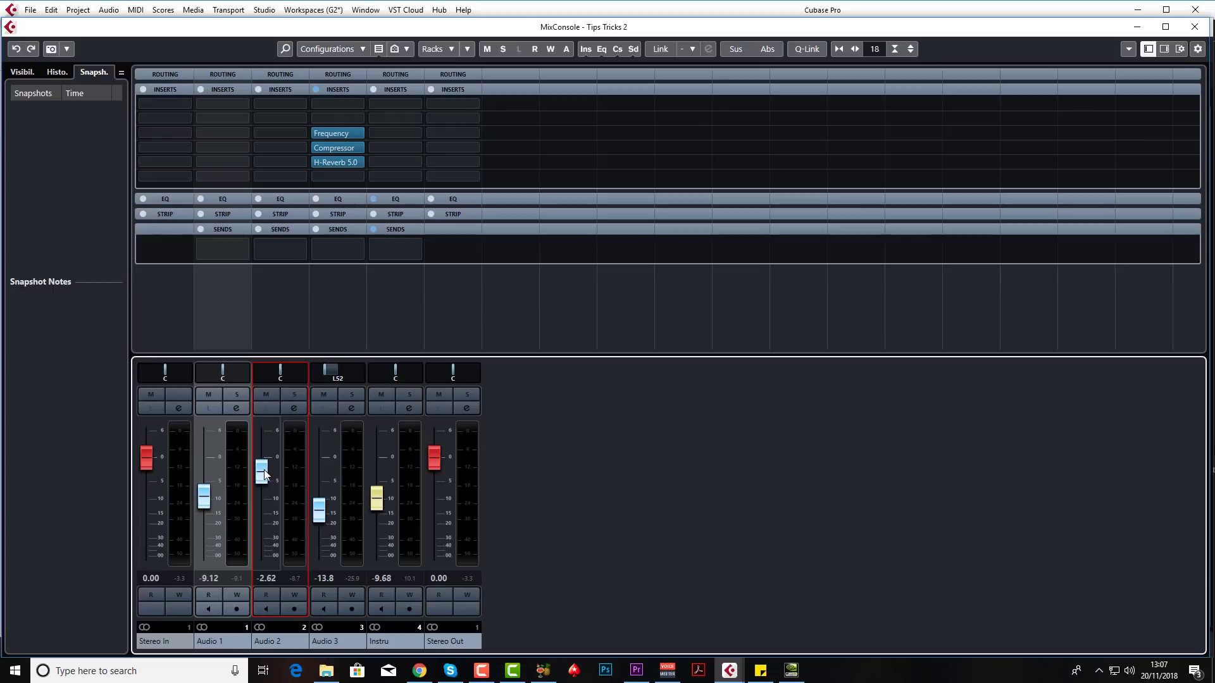
{"action": "left_click_drag", "start_coordinate": [318, 509], "coordinate": [379, 481]}
{"action": "left_click", "coordinate": [379, 503]}
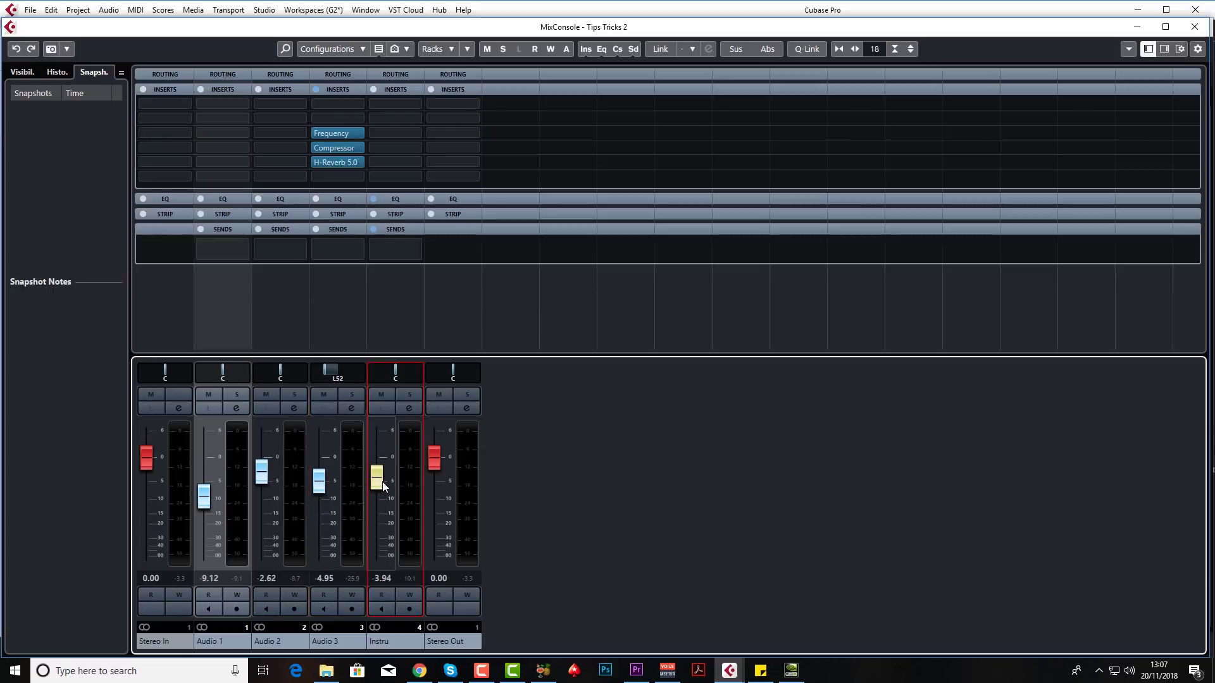
Complete the mix with Instru panned to R29 and Audio 1's volume at -2.49, and save it as a snapshot.
{"action": "left_click_drag", "start_coordinate": [396, 373], "coordinate": [414, 373]}
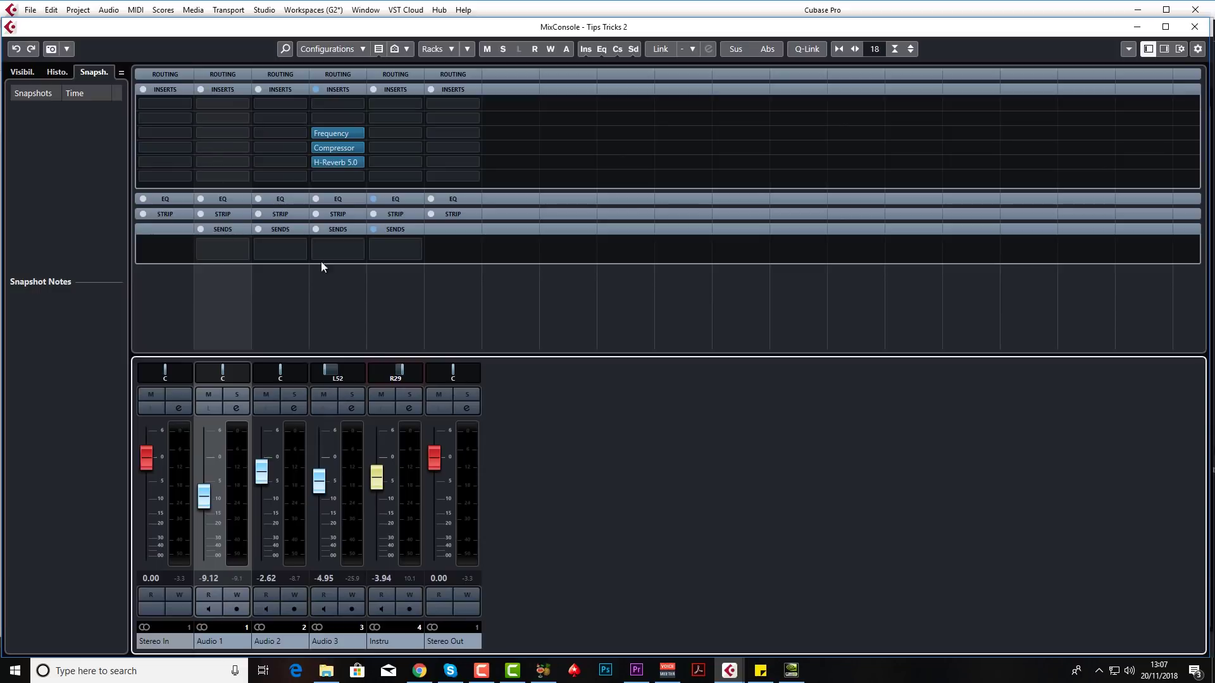
{"action": "left_click_drag", "start_coordinate": [203, 498], "coordinate": [216, 477]}
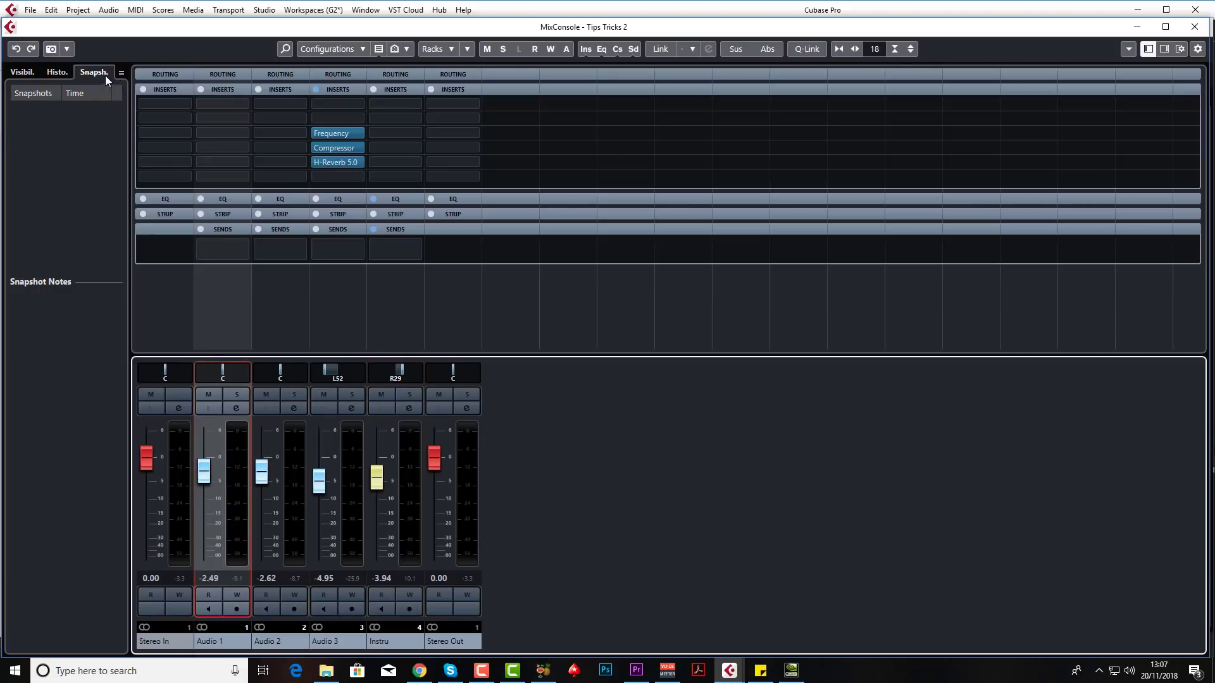
{"action": "left_click", "coordinate": [52, 49]}
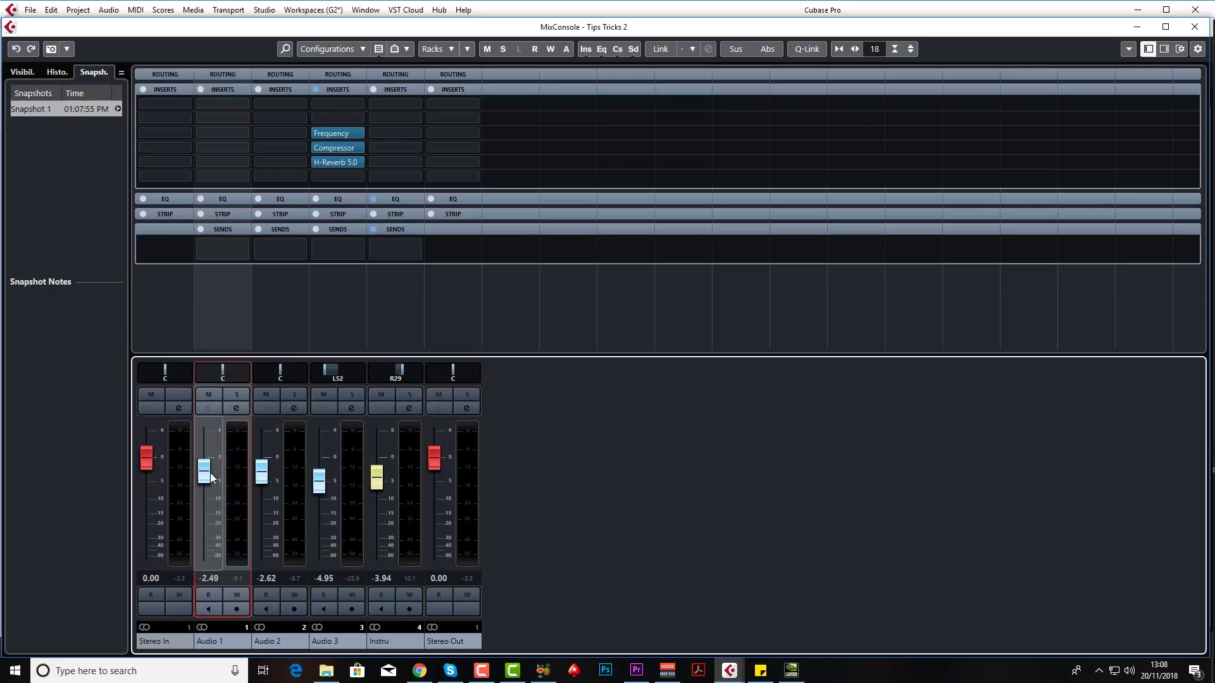
Set the volumes to -7.20 for Audio 1, -6.23 for Audio 2, -2.49 for Audio 3 and -6.39 for Instru, and pan Audio 2 to R26.
{"action": "left_click_drag", "start_coordinate": [203, 471], "coordinate": [378, 494]}
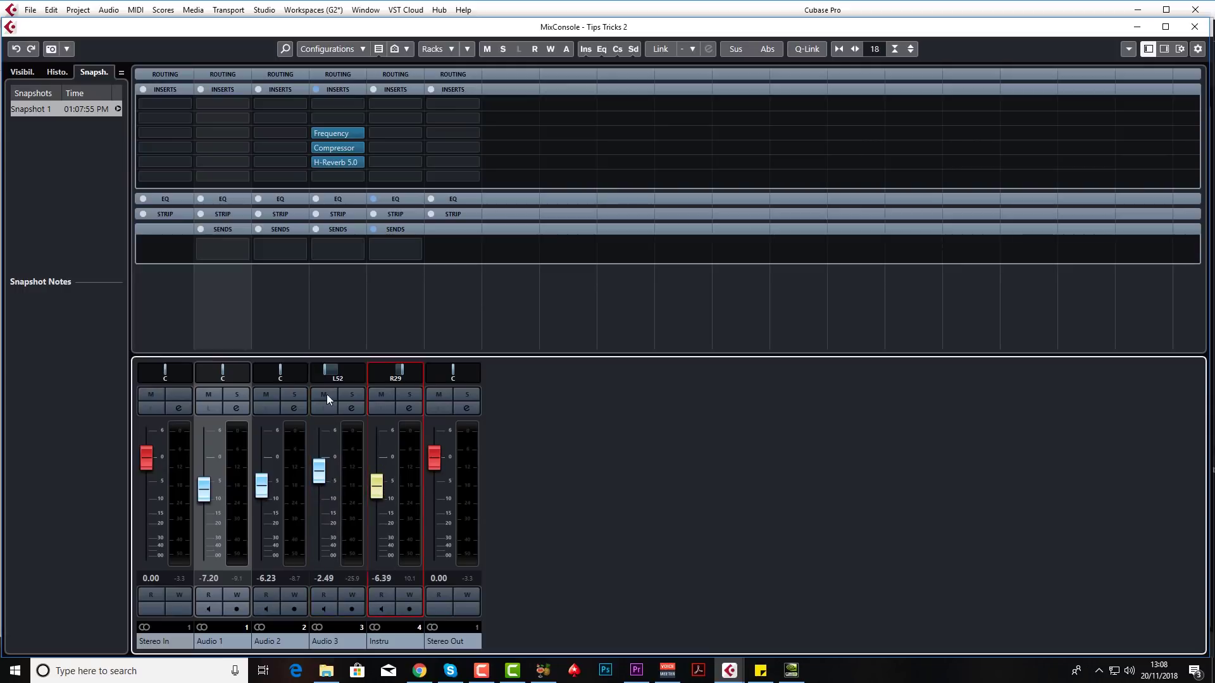
{"action": "left_click_drag", "start_coordinate": [280, 372], "coordinate": [291, 372]}
Insert MonoDelay in Audio 2's fourth insert slot and save the mix as a second snapshot.
{"action": "left_click", "coordinate": [277, 147]}
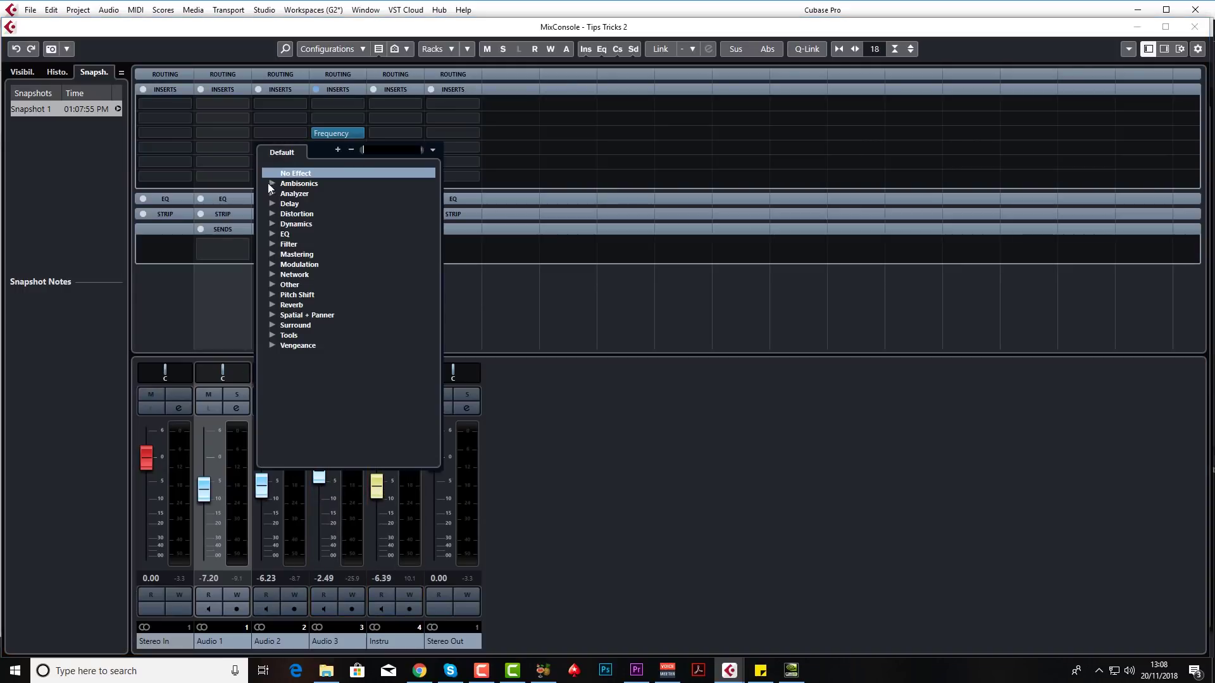
{"action": "left_click", "coordinate": [310, 224]}
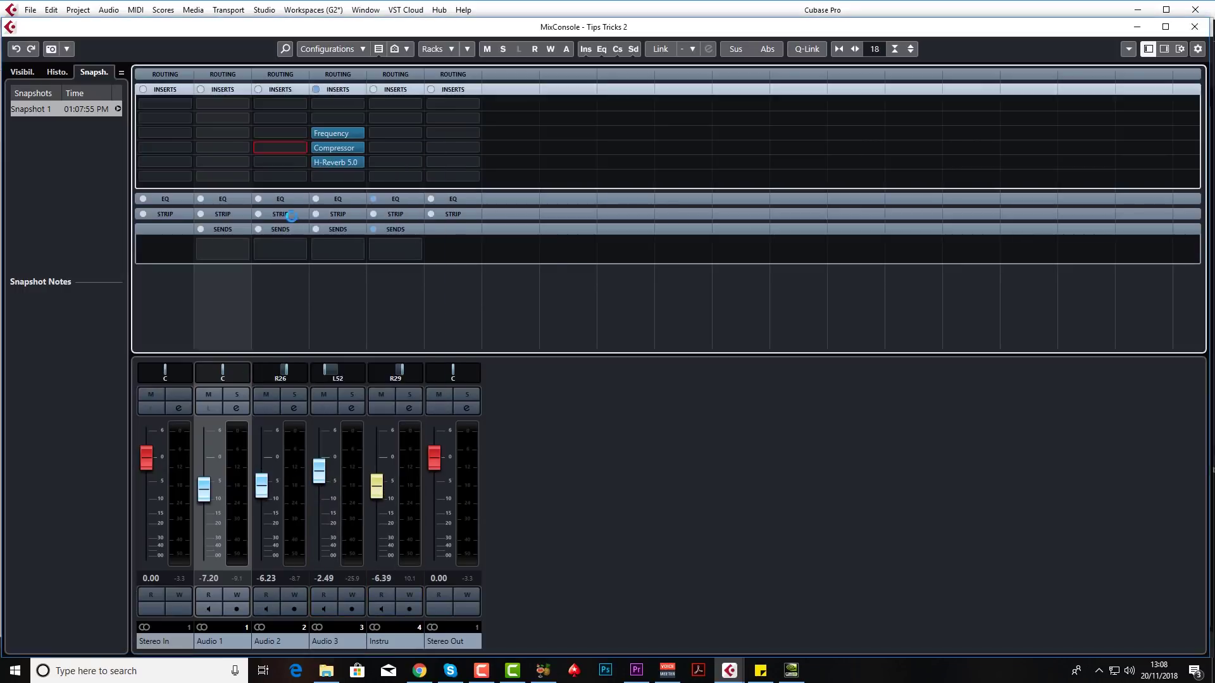
{"action": "left_click", "coordinate": [744, 245]}
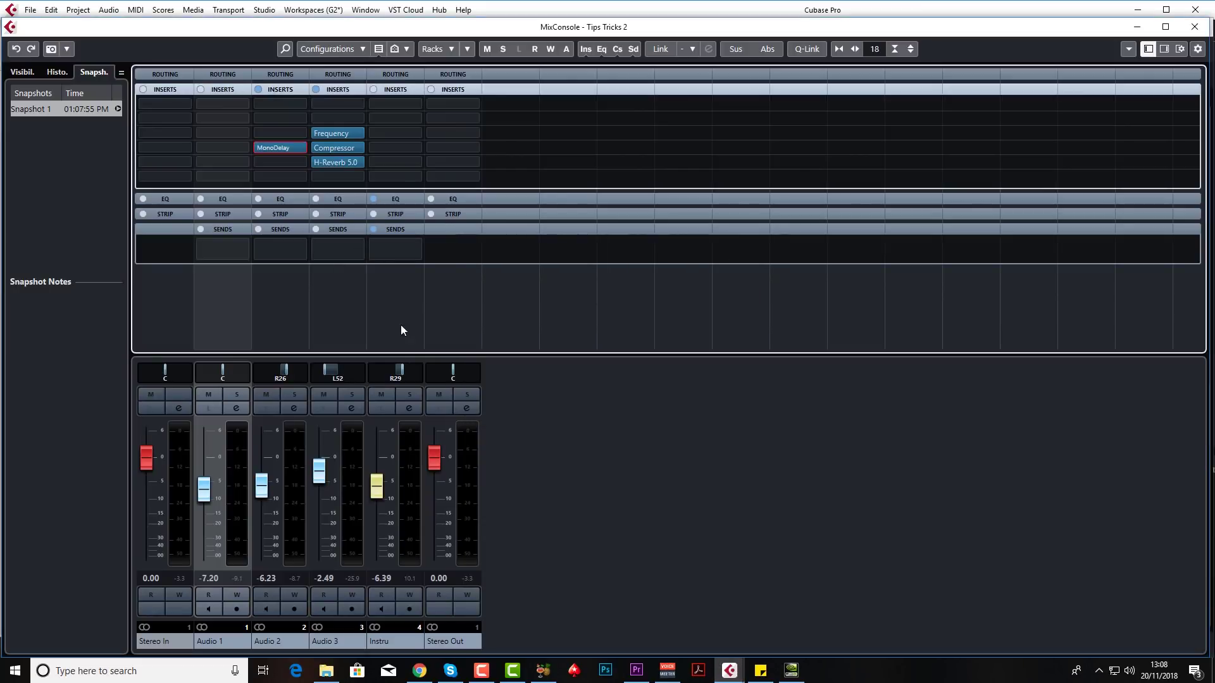
{"action": "left_click", "coordinate": [51, 50]}
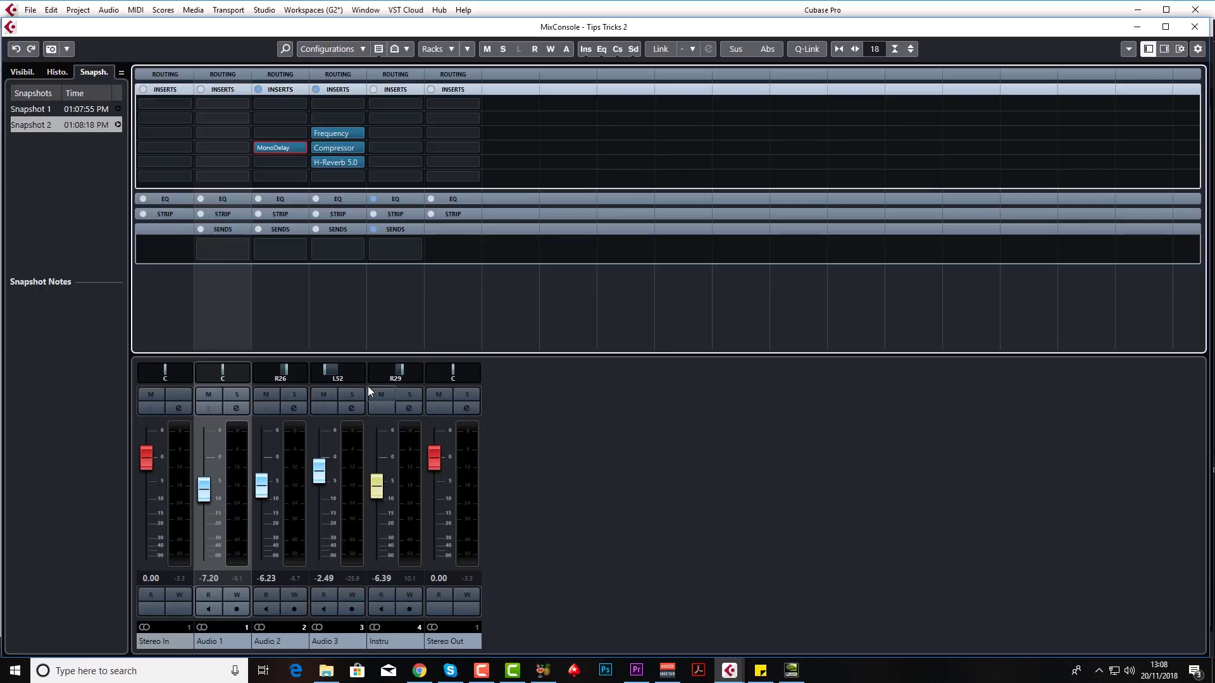
Recall Snapshot 1 and accept the deletion of any insert automation.
{"action": "mouse_move", "coordinate": [366, 381]}
{"action": "left_click", "coordinate": [71, 51]}
{"action": "left_click", "coordinate": [130, 71]}
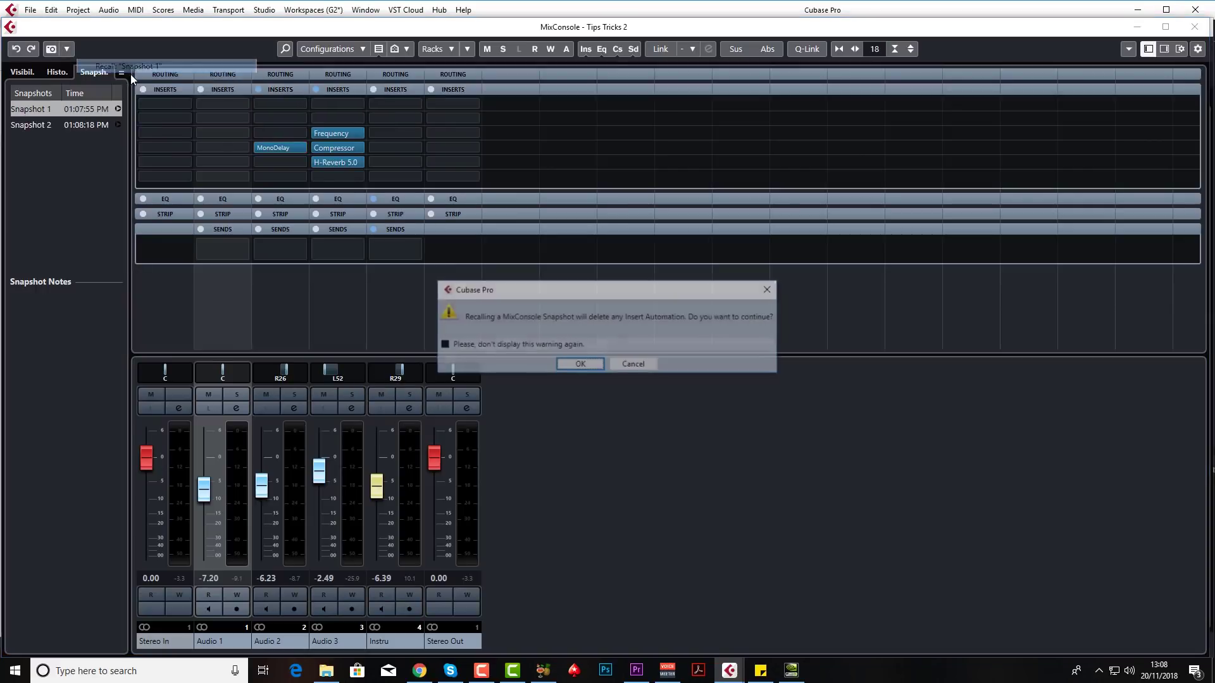
{"action": "left_click", "coordinate": [589, 364]}
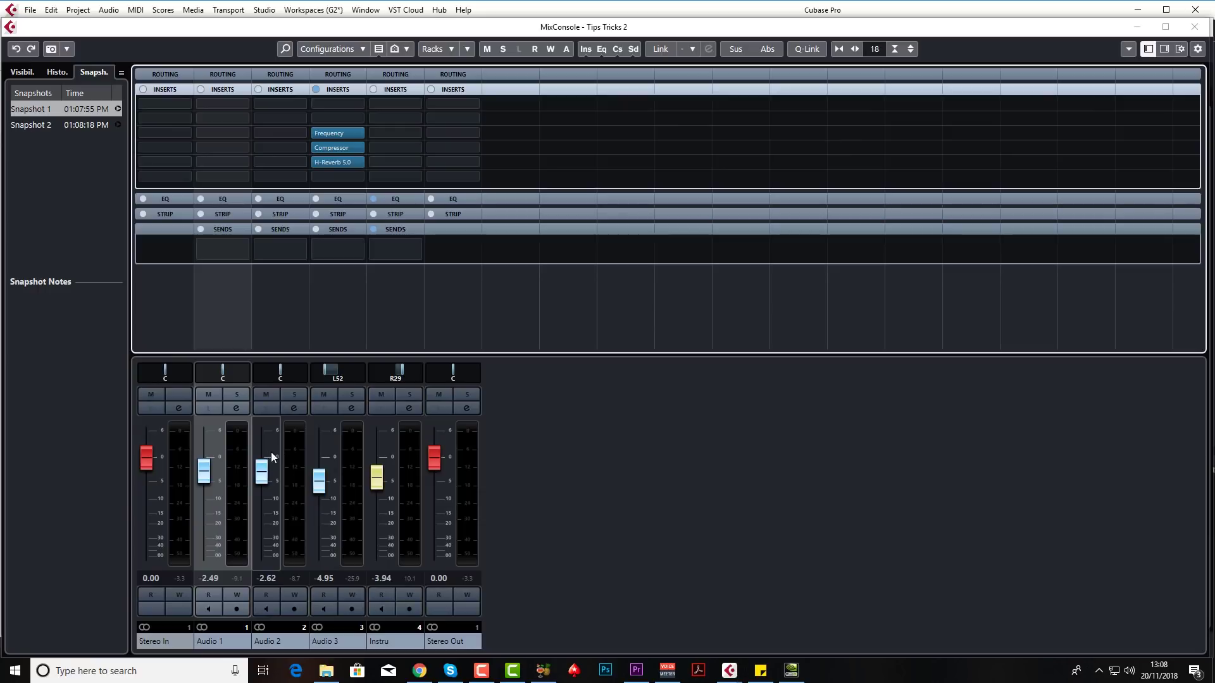
Show the mixer history and set the volumes of Audio 3 to -10.7, Instru to -1.24 and Audio 1 to -6.08.
{"action": "left_click", "coordinate": [62, 72]}
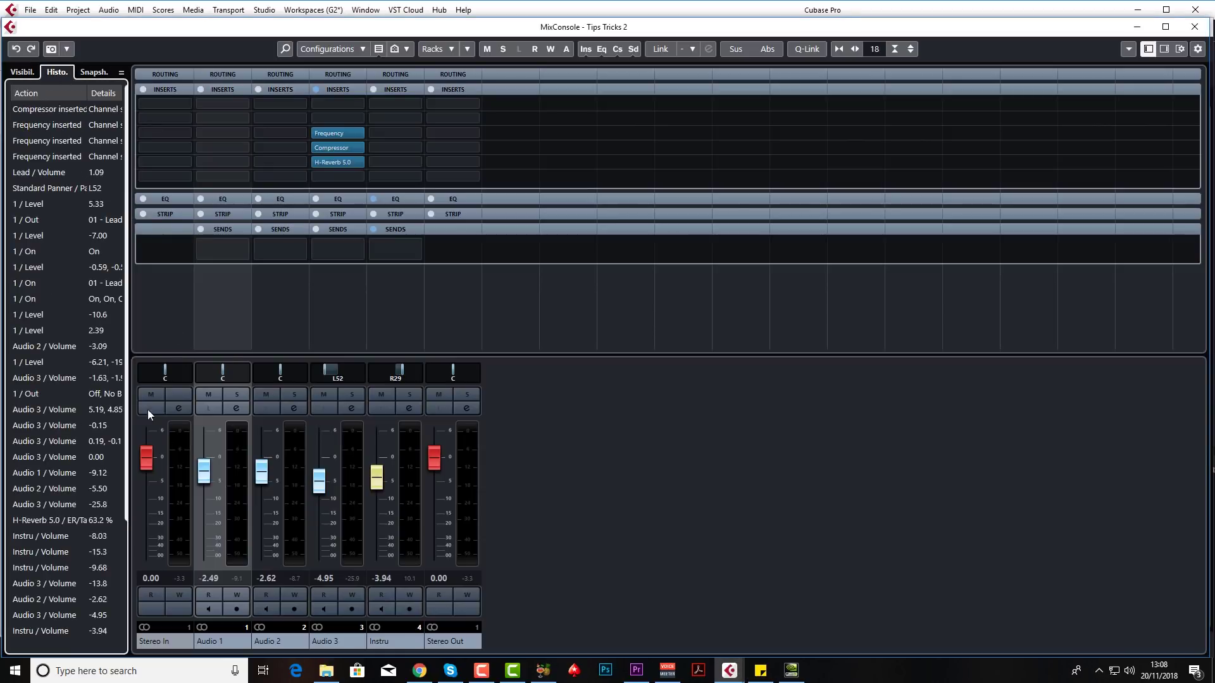
{"action": "left_click_drag", "start_coordinate": [319, 481], "coordinate": [384, 476]}
{"action": "left_click_drag", "start_coordinate": [204, 471], "coordinate": [203, 486]}
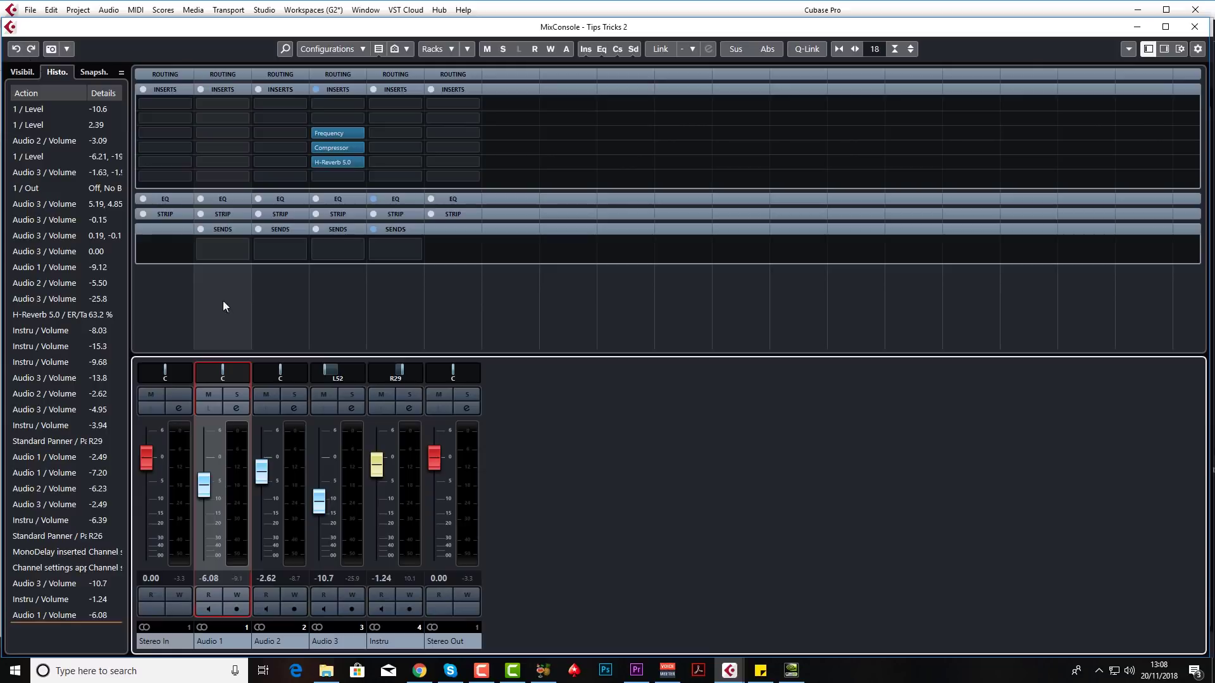
Undo the last three volume changes and the snapshot recall in the mixer.
{"action": "left_click", "coordinate": [15, 48]}
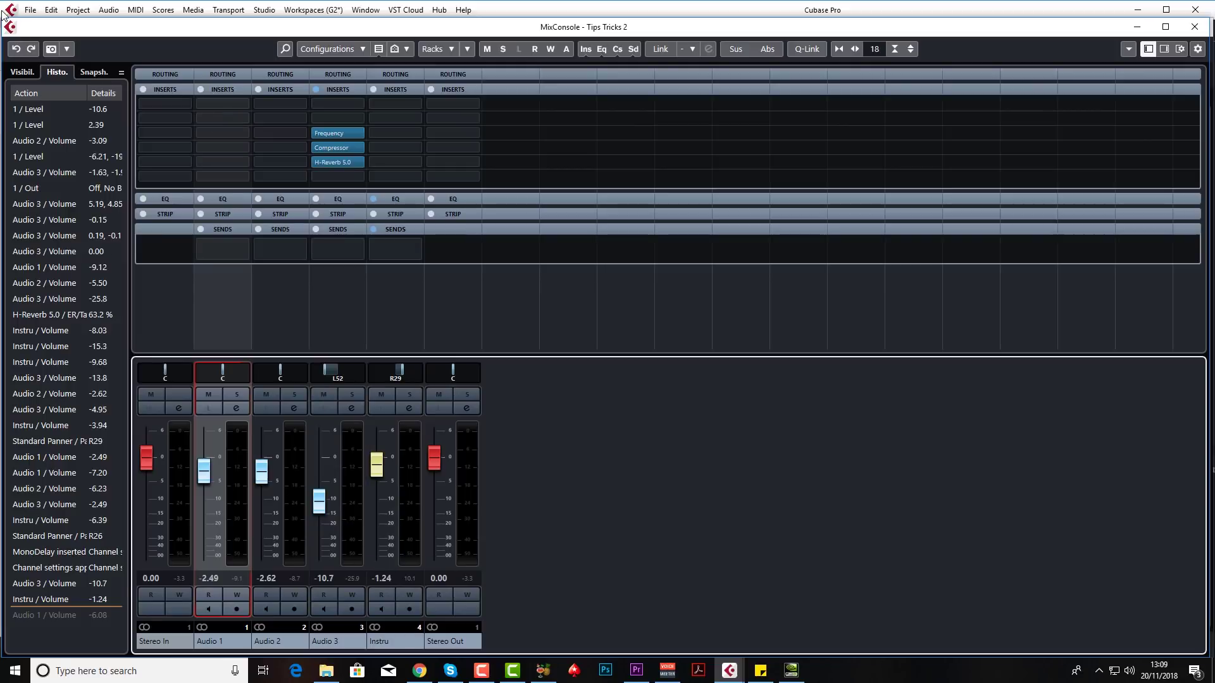
{"action": "left_click", "coordinate": [15, 49]}
{"action": "left_click", "coordinate": [14, 50]}
{"action": "left_click", "coordinate": [14, 49]}
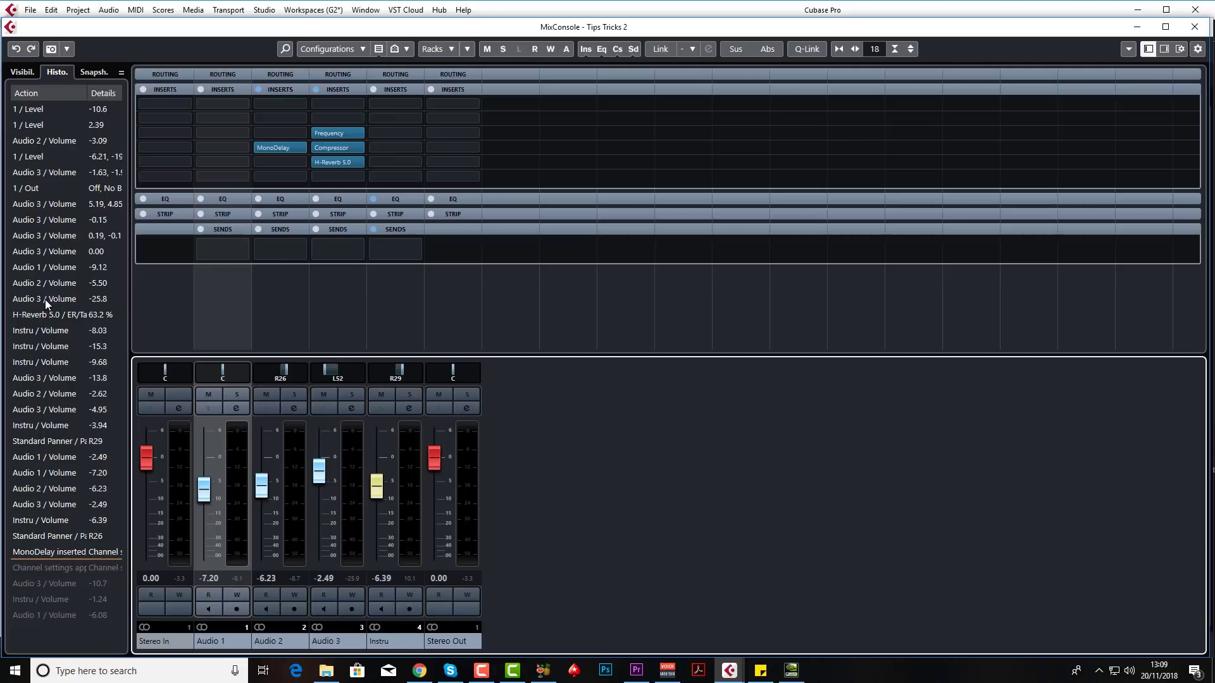
Roll the mixer history back to before Audio 1's -9.12 volume change, and restore it up to Audio 3's -2.49 volume change.
{"action": "left_click", "coordinate": [45, 268]}
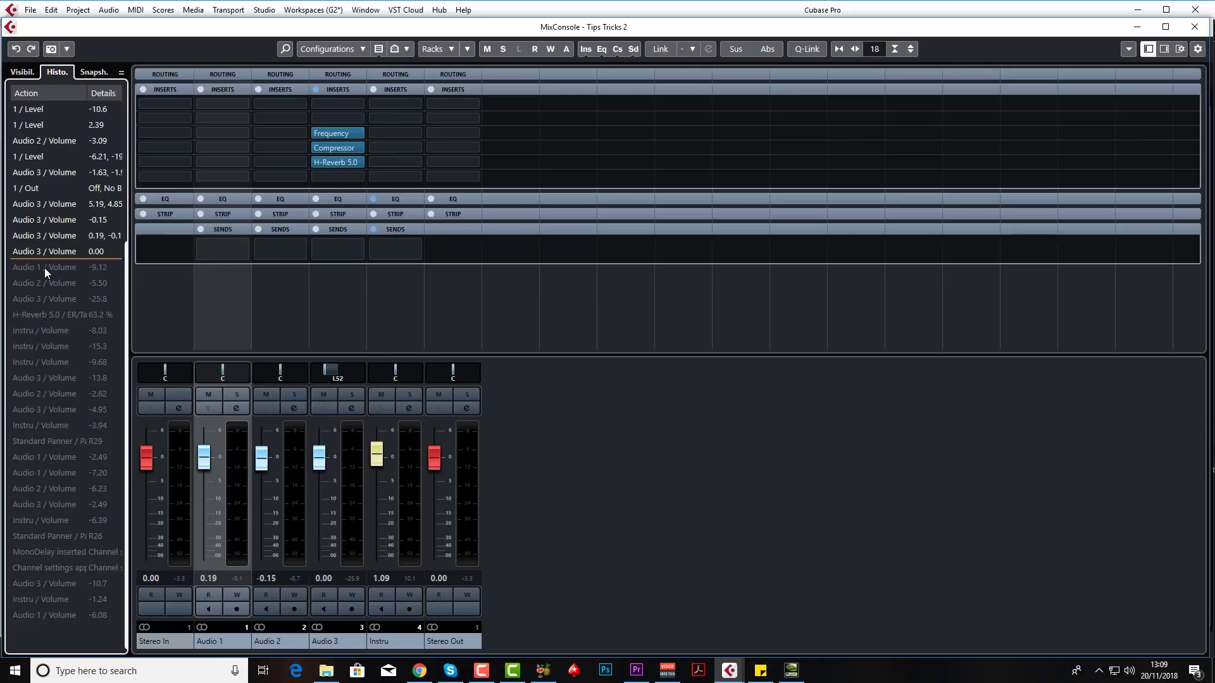
{"action": "left_click", "coordinate": [53, 459]}
{"action": "left_click", "coordinate": [58, 518]}
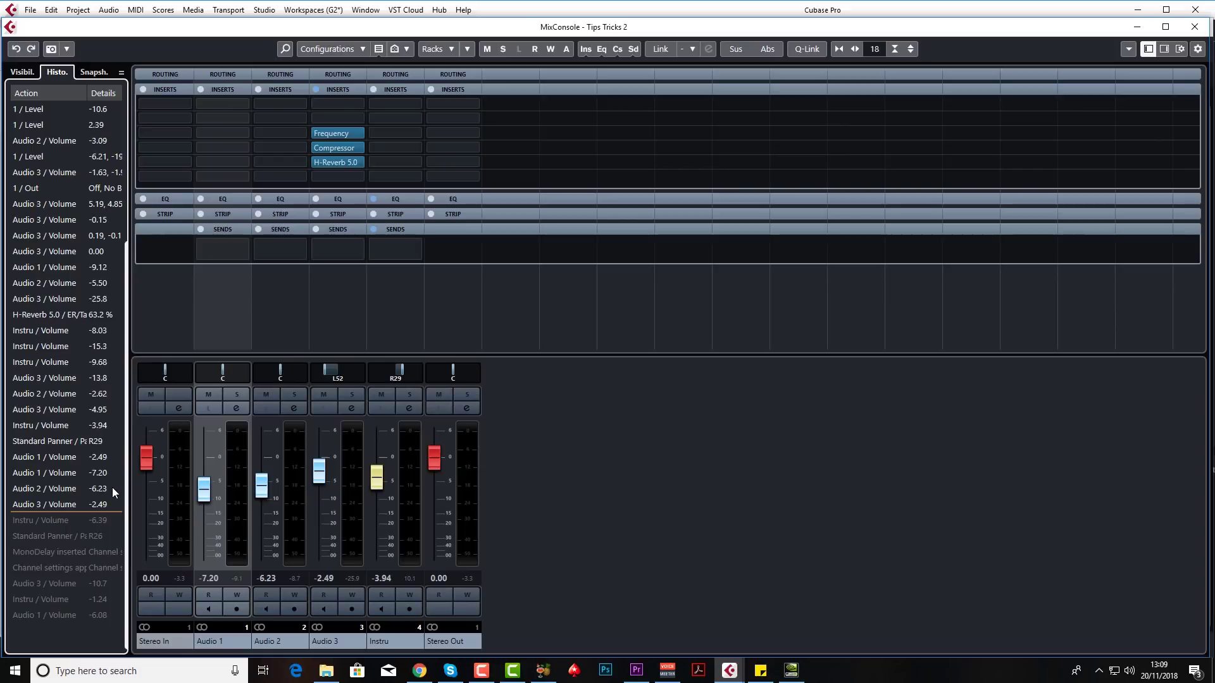
Check the list of saved snapshots and return to the mixer history.
{"action": "left_click", "coordinate": [93, 72]}
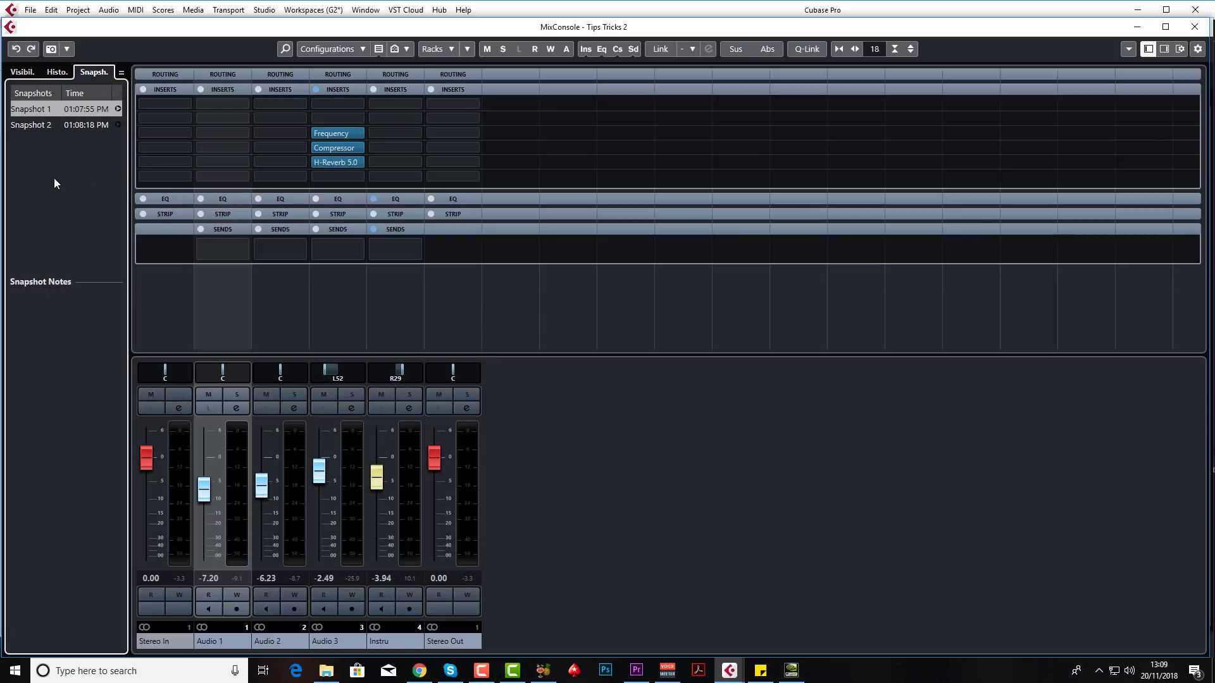
{"action": "left_click", "coordinate": [57, 74]}
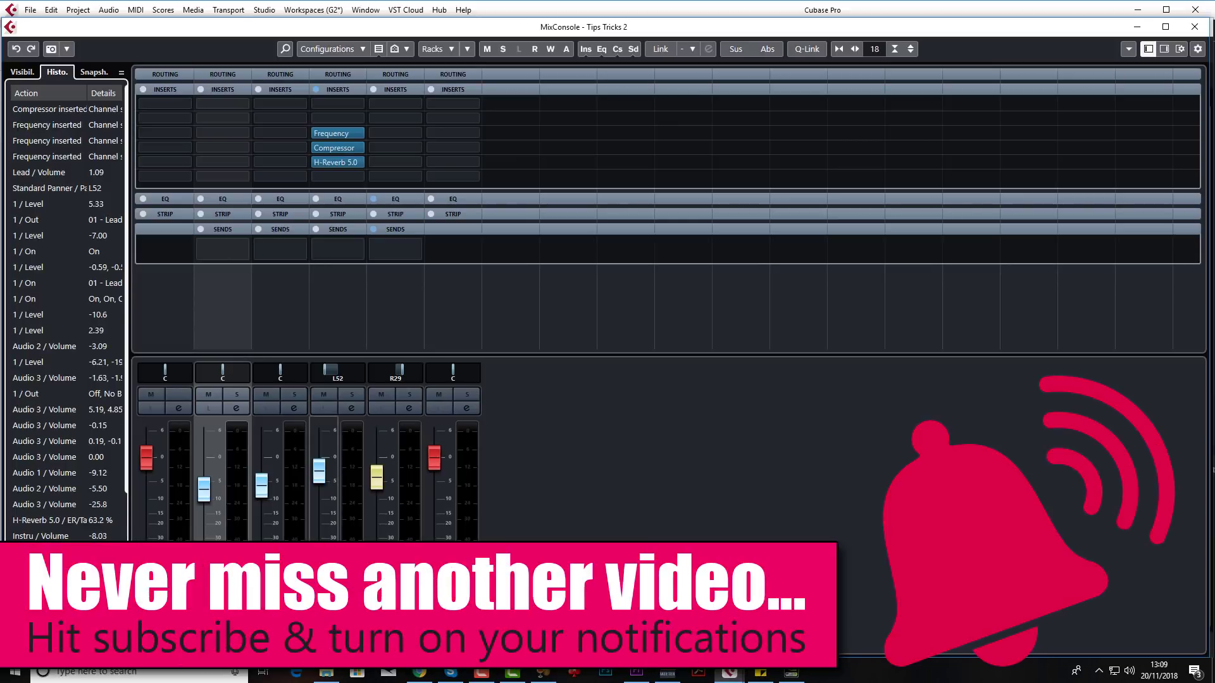
Move the Frequency insert from Audio 3 to Instru's third insert slot and undo the move.
{"action": "left_click", "coordinate": [348, 148]}
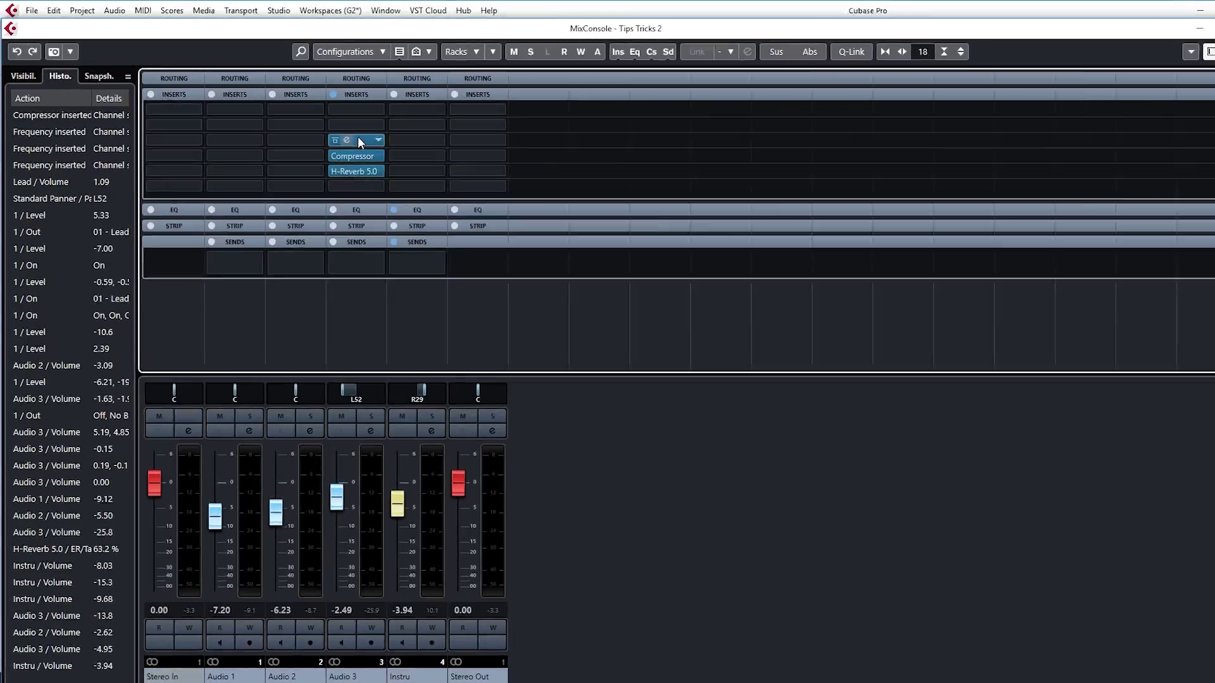
{"action": "left_click", "coordinate": [339, 132]}
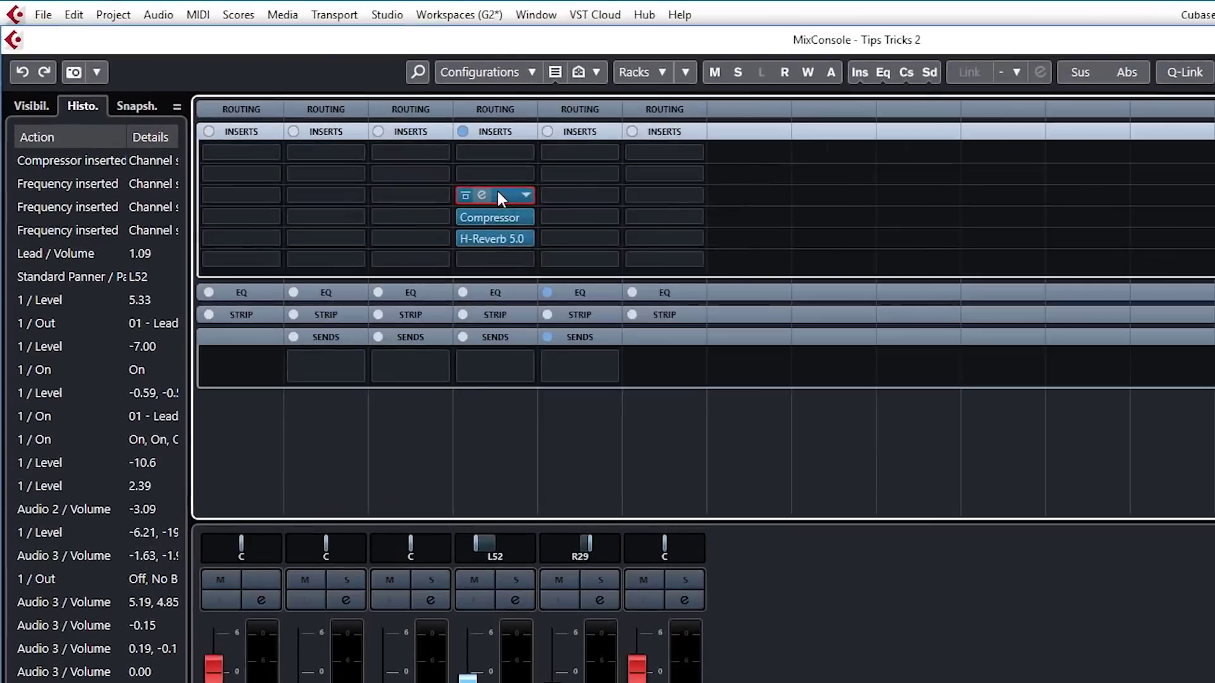
{"action": "left_click_drag", "start_coordinate": [499, 194], "coordinate": [573, 196]}
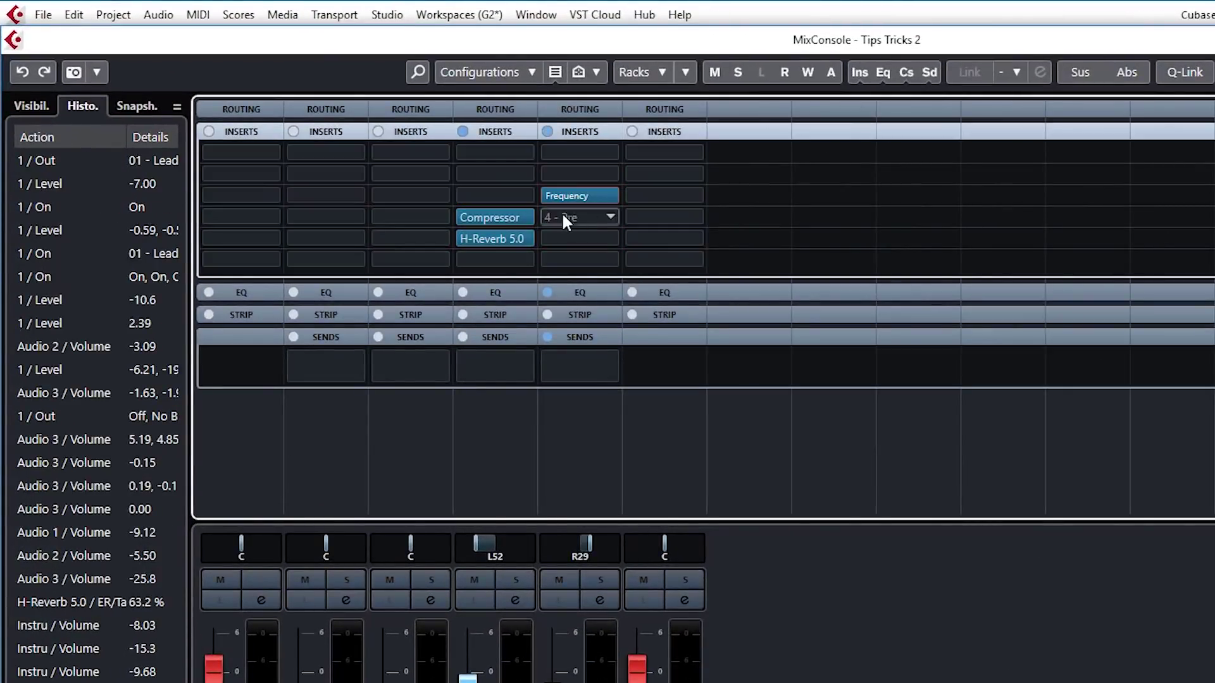
{"action": "left_click", "coordinate": [24, 69]}
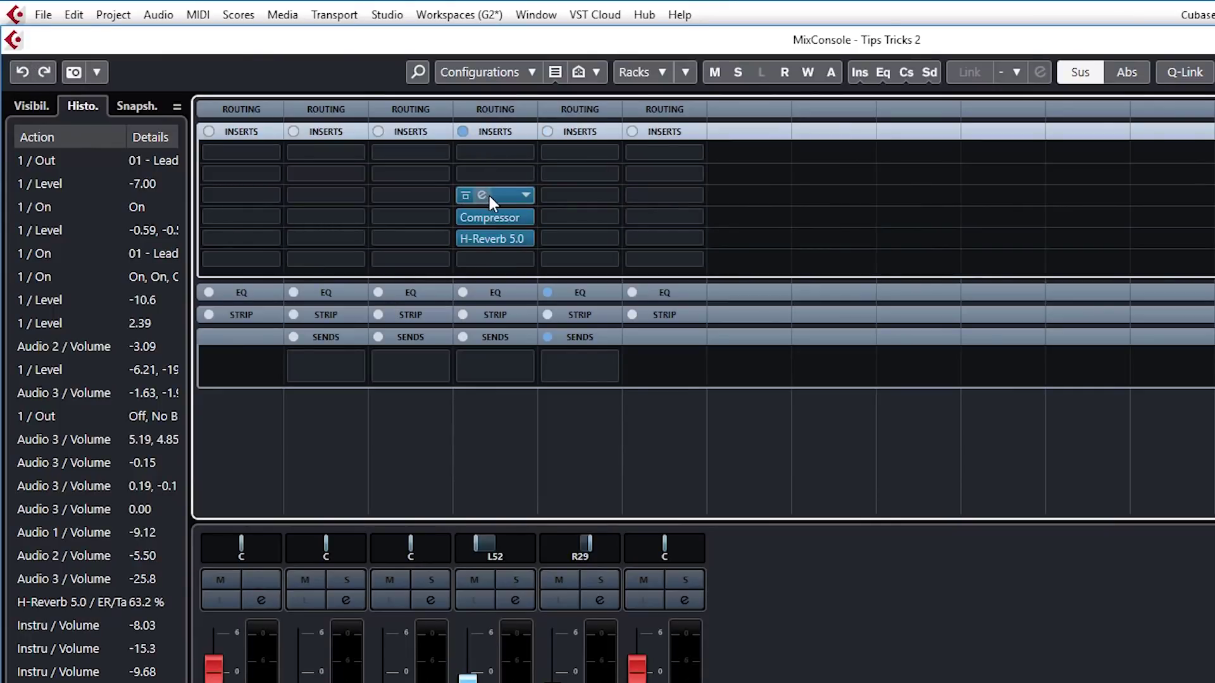
Copy Audio 3's Frequency insert to Instru, undo it, copy Audio 3's whole insert rack to Instru and undo that too.
{"action": "left_click_drag", "start_coordinate": [500, 196], "coordinate": [577, 199]}
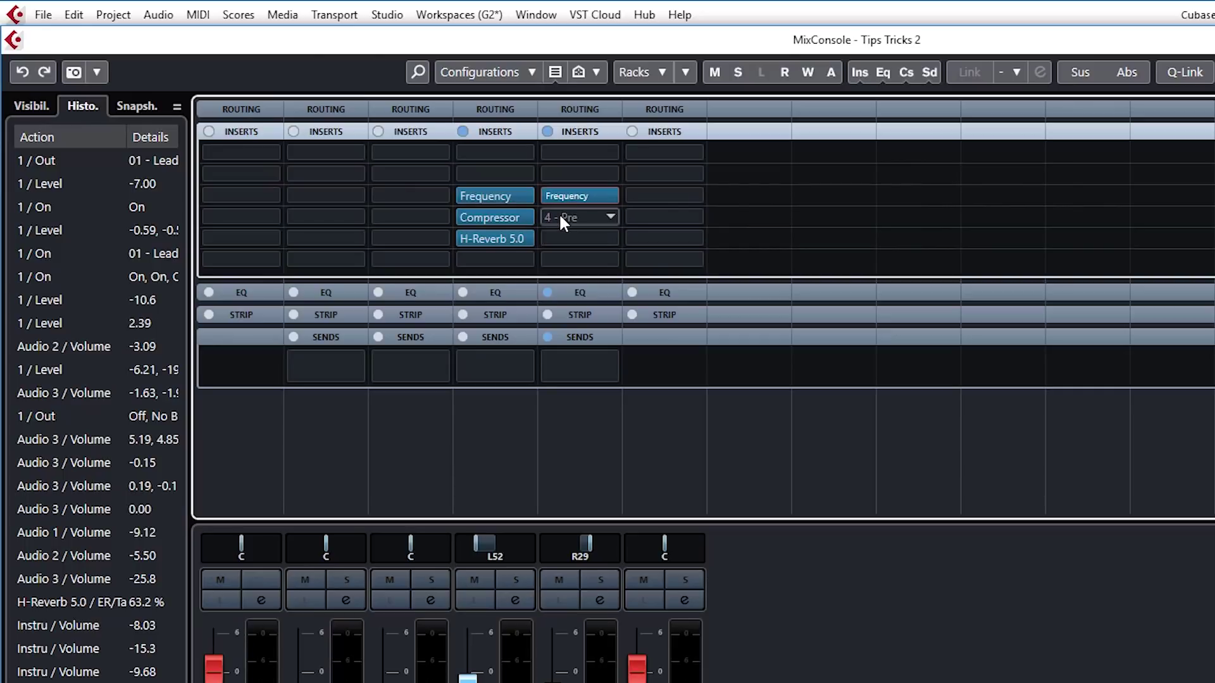
{"action": "left_click", "coordinate": [23, 72]}
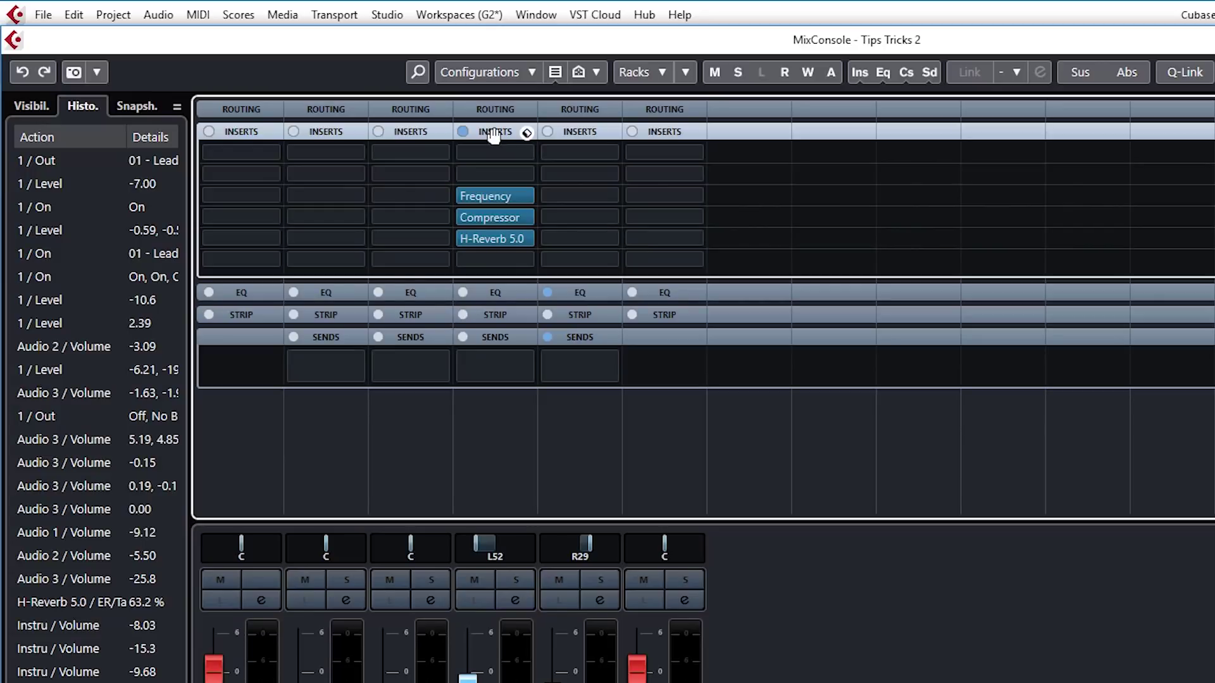
{"action": "left_click_drag", "start_coordinate": [494, 133], "coordinate": [580, 140]}
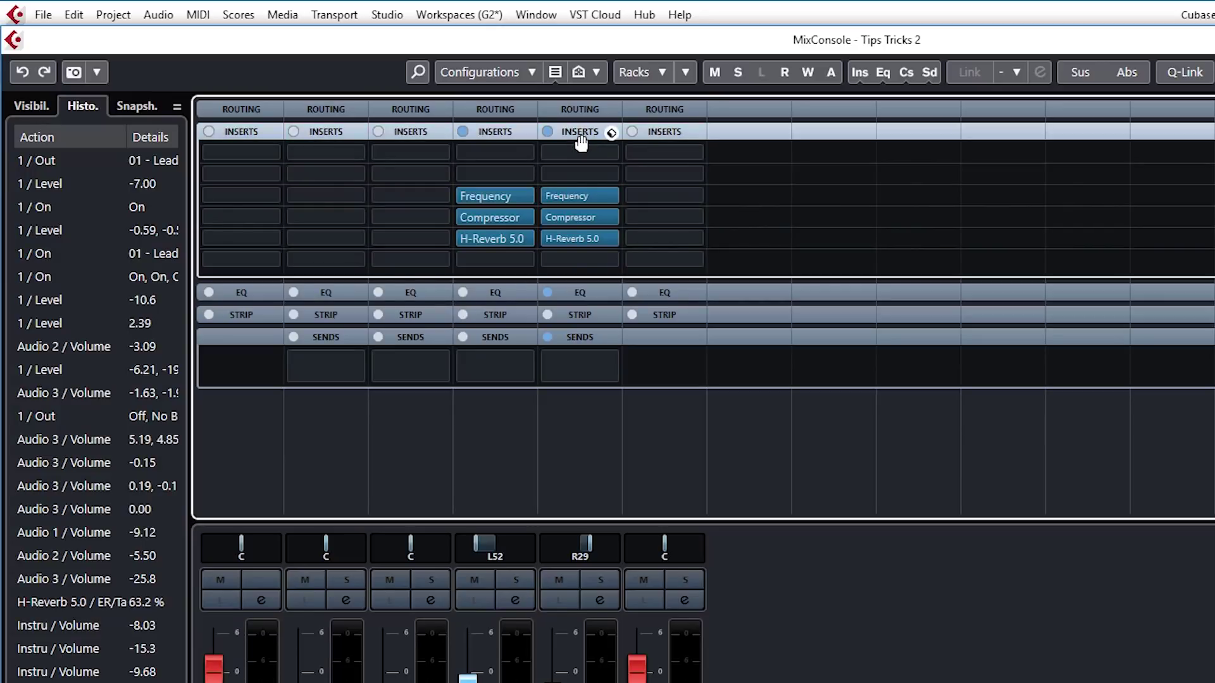
{"action": "left_click", "coordinate": [23, 73]}
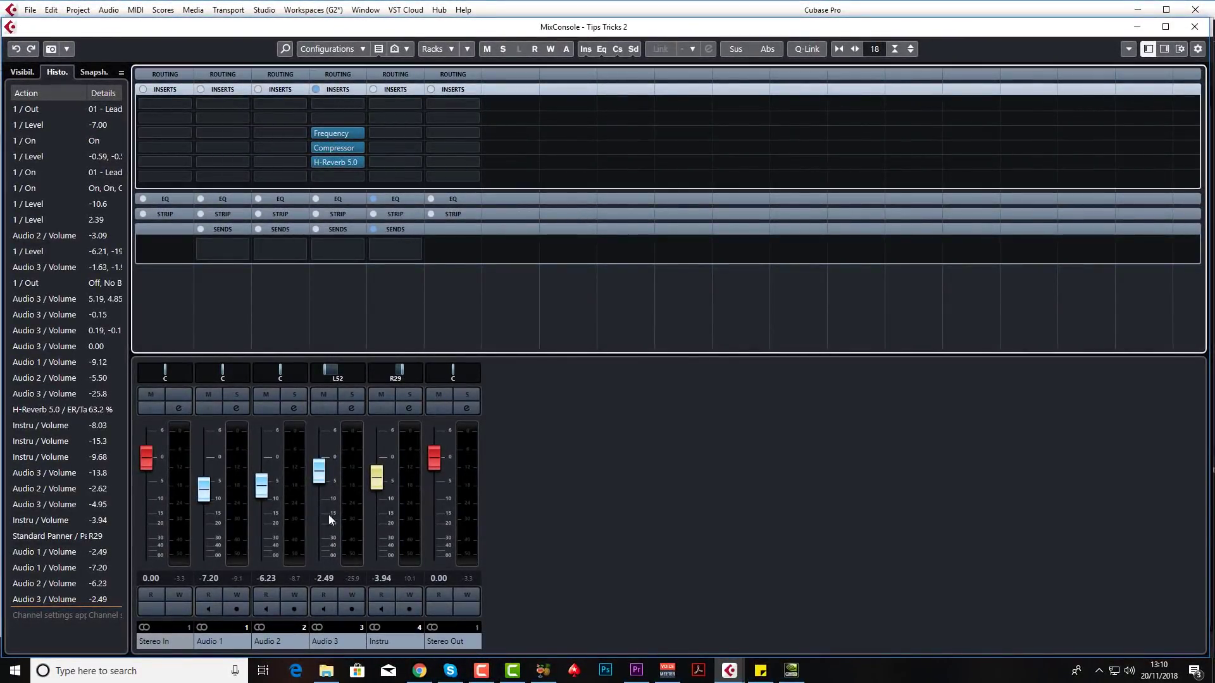
Set Audio 3's volume to -0.35, and reset Instru's pan to centre with its volume at -11.7.
{"action": "left_click_drag", "start_coordinate": [324, 503], "coordinate": [324, 491]}
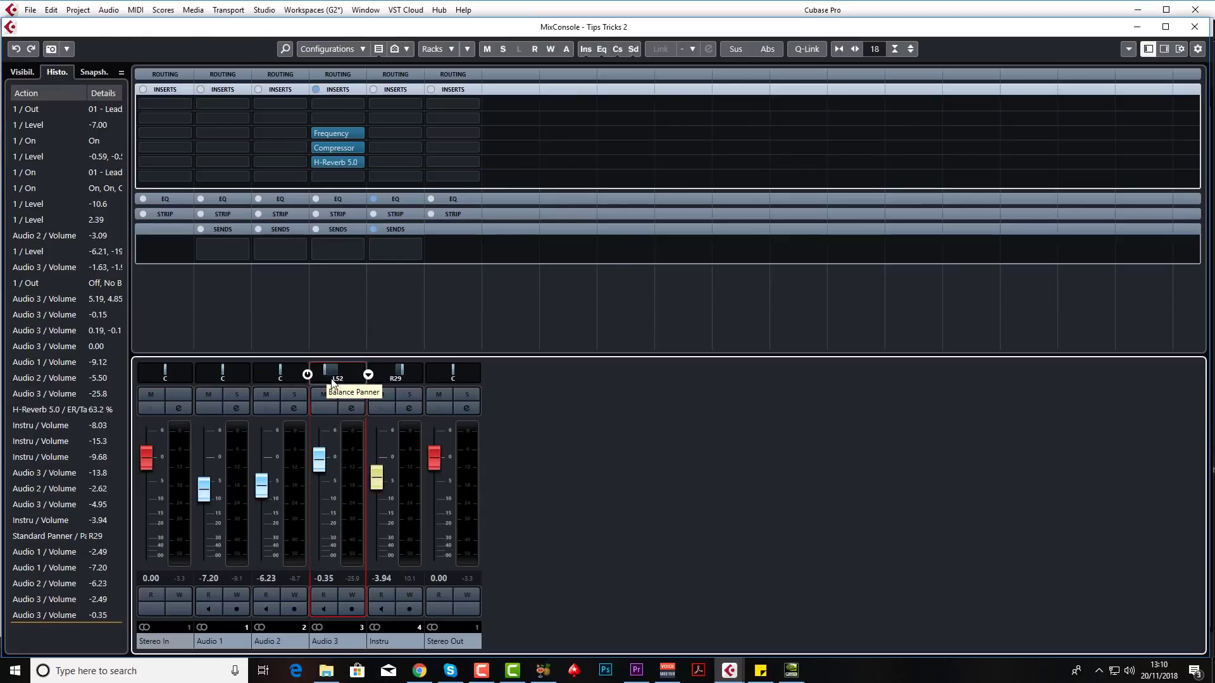
{"action": "left_click", "coordinate": [403, 373], "text": "ctrl"}
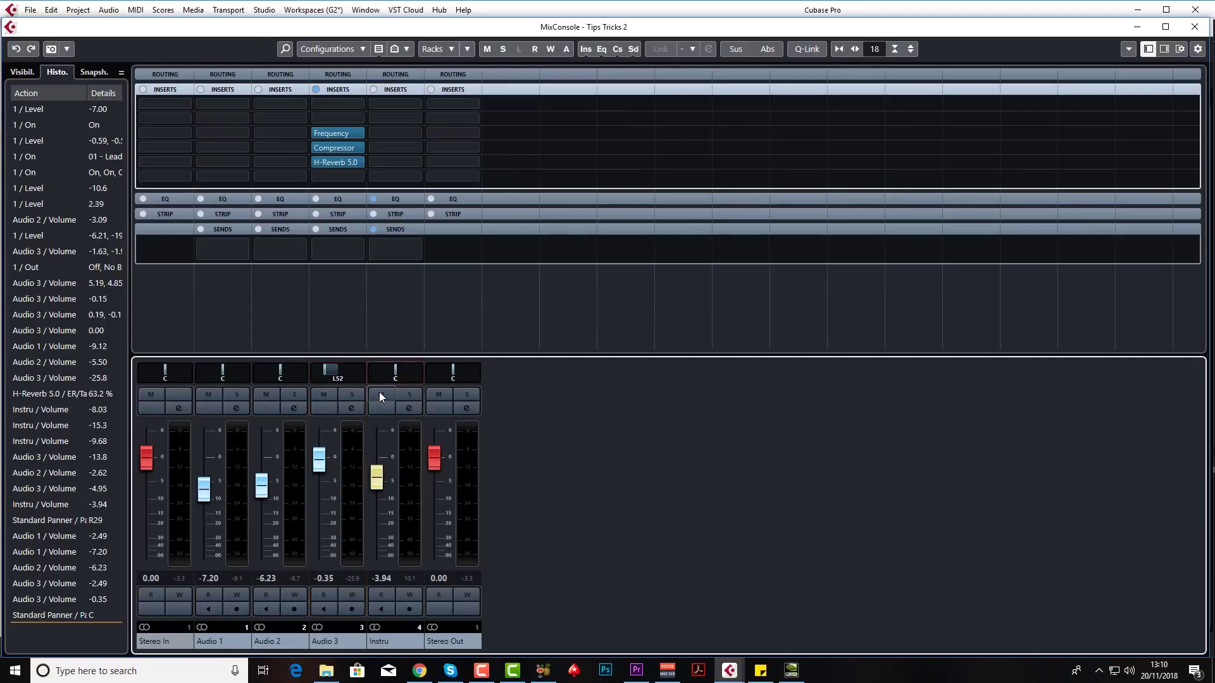
{"action": "left_click_drag", "start_coordinate": [380, 480], "coordinate": [379, 506]}
Copy all channel settings from Audio 3 to Instru and undo the copy.
{"action": "left_click", "coordinate": [328, 612]}
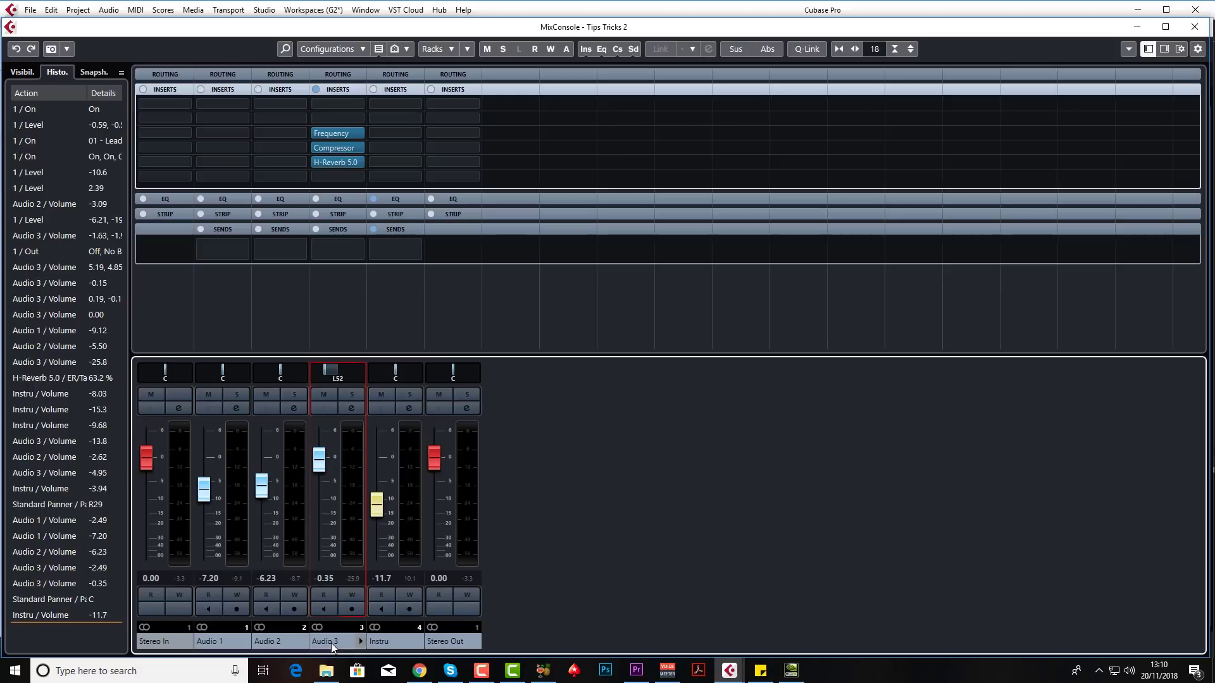
{"action": "left_click_drag", "start_coordinate": [332, 642], "coordinate": [385, 640]}
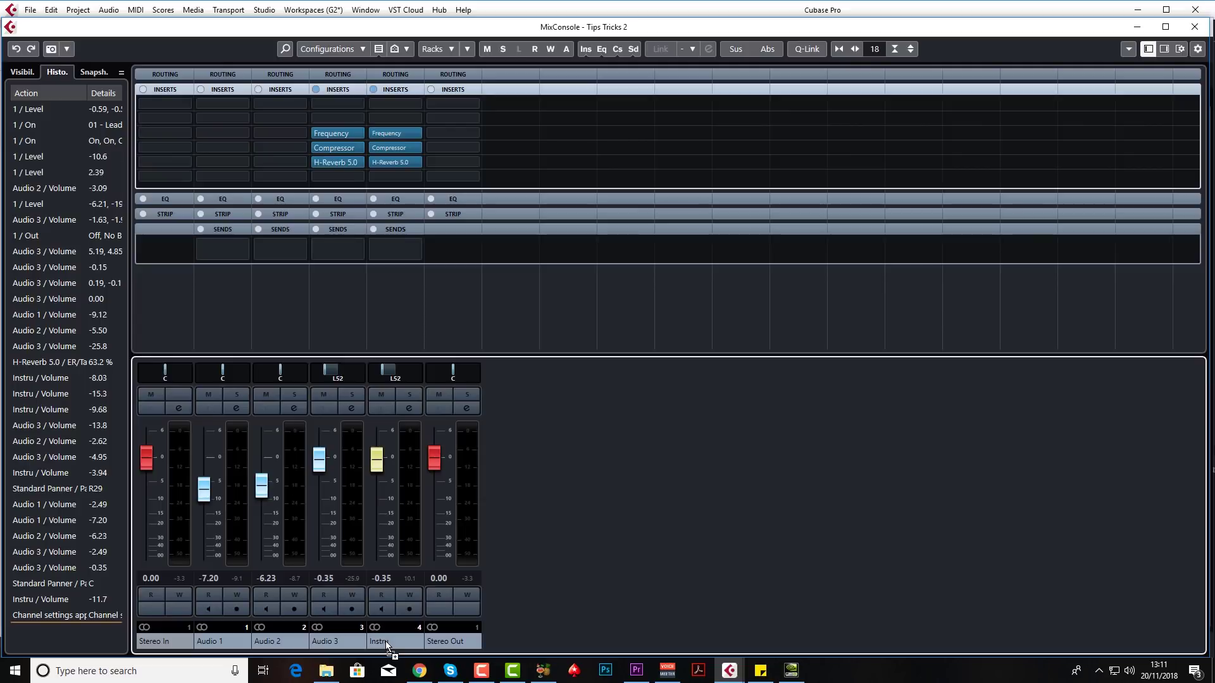
{"action": "mouse_move", "coordinate": [378, 376]}
{"action": "left_click", "coordinate": [16, 49]}
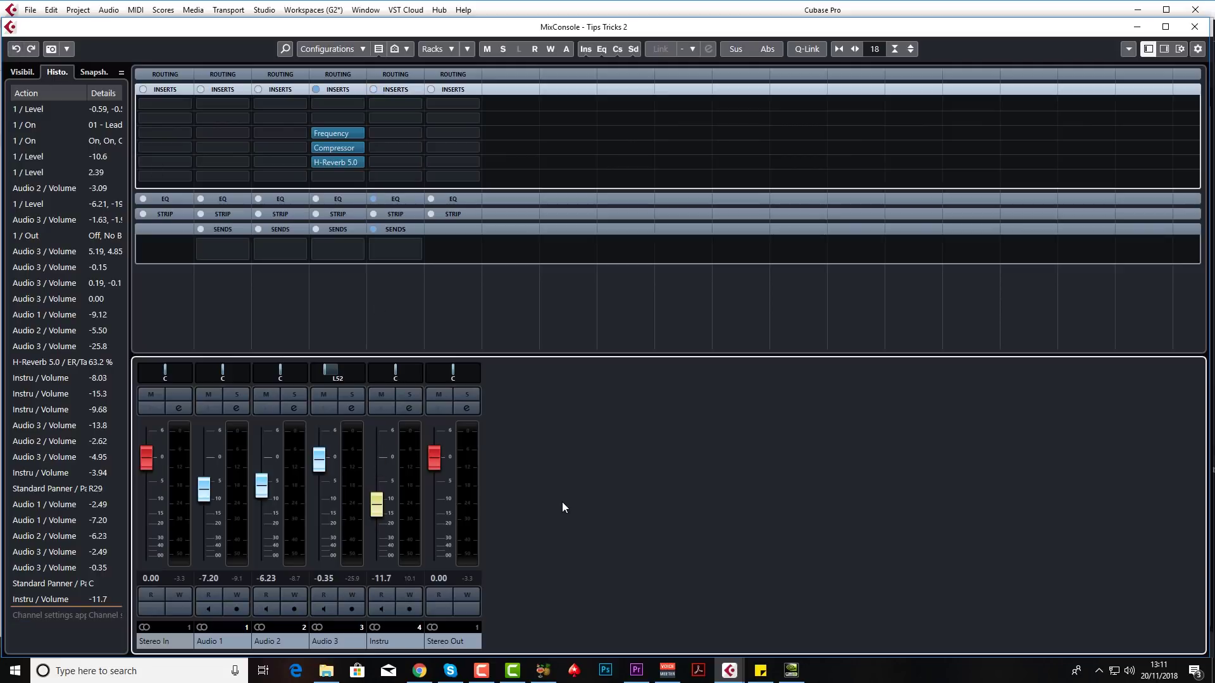
{"action": "mouse_move", "coordinate": [355, 135]}
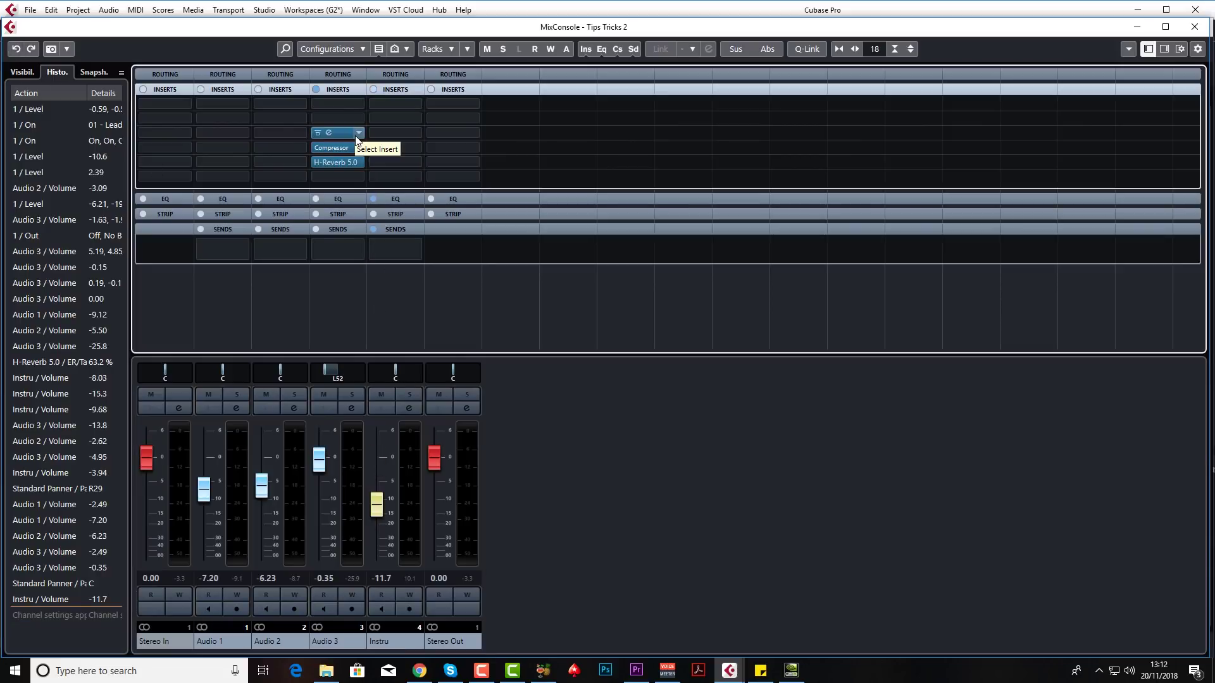
Open the Frequency, Compressor and H-Reverb 5.0 editors on Audio 3, move the H-Reverb window aside, and close them all.
{"action": "mouse_move", "coordinate": [328, 149]}
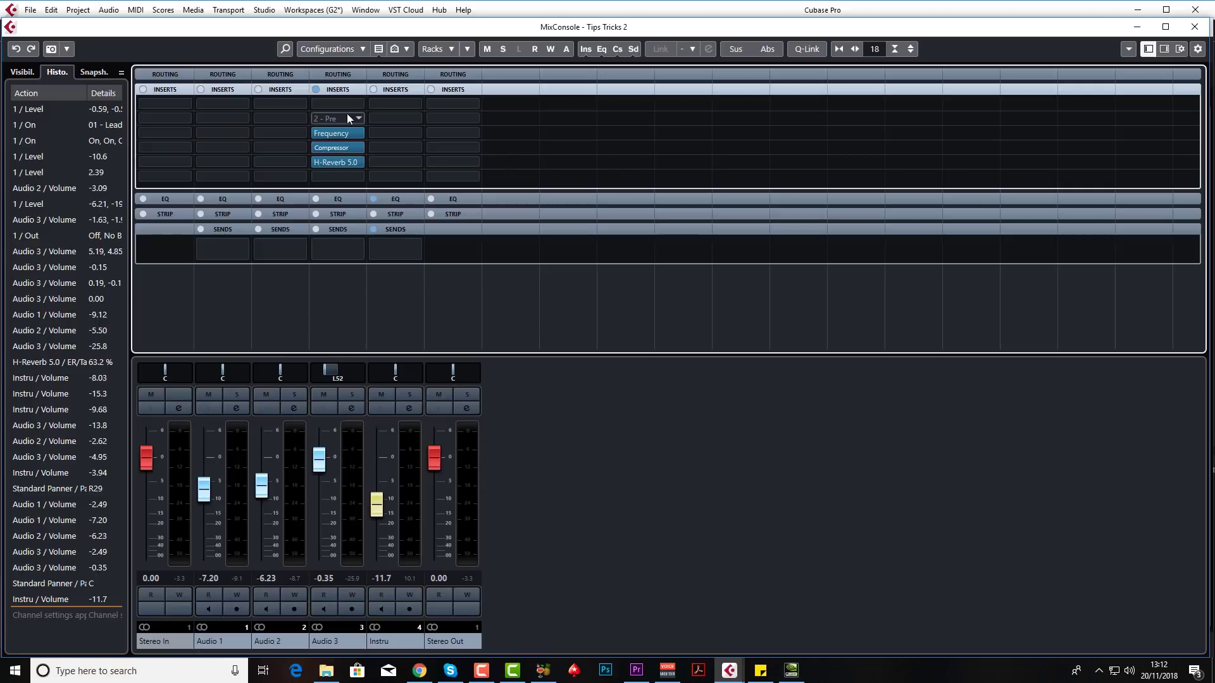
{"action": "left_click", "coordinate": [352, 408], "text": "alt"}
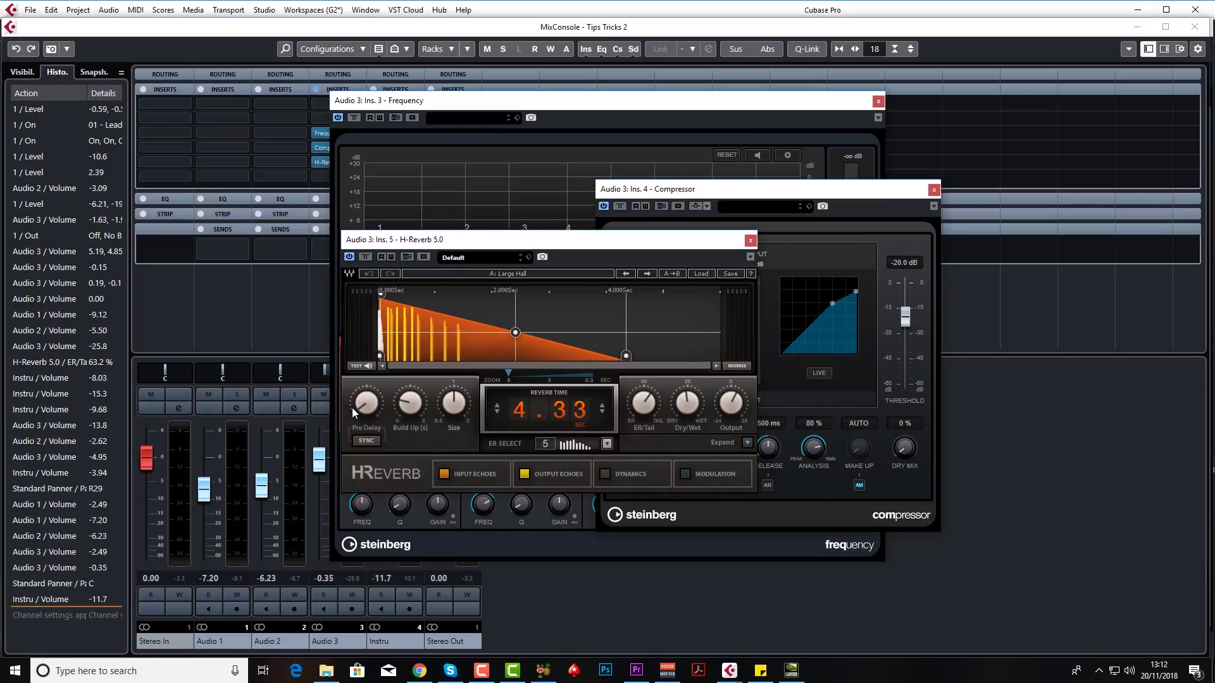
{"action": "left_click_drag", "start_coordinate": [520, 243], "coordinate": [690, 293]}
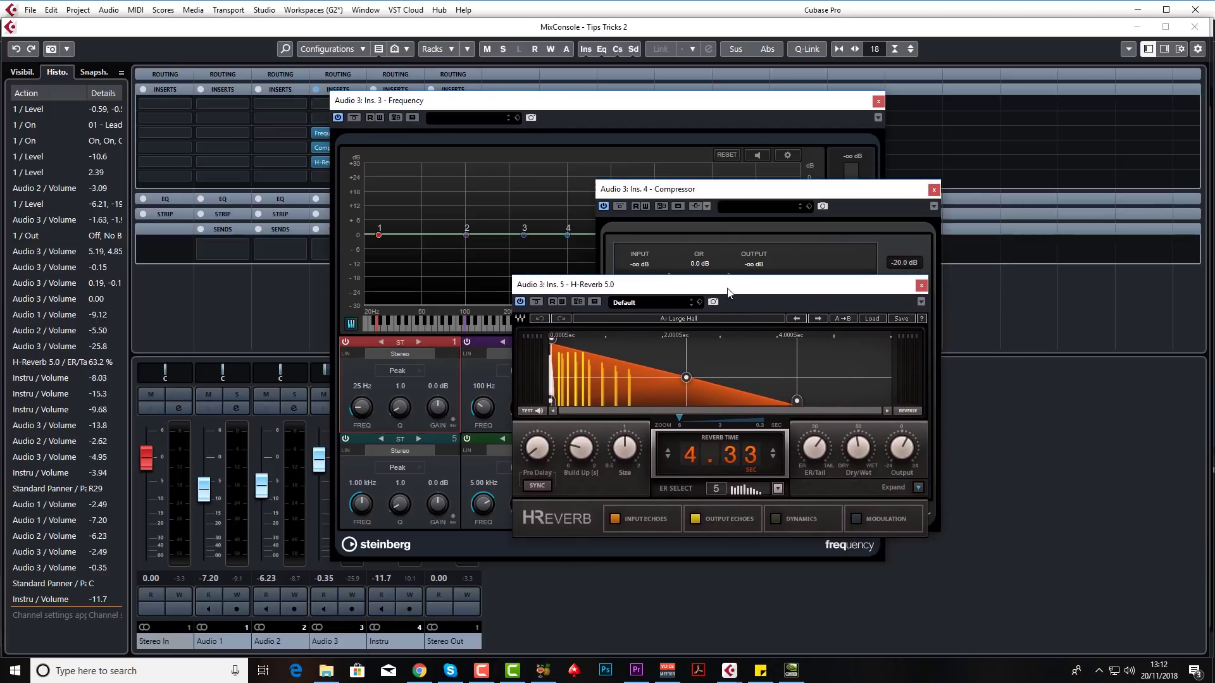
{"action": "left_click", "coordinate": [933, 189]}
{"action": "left_click", "coordinate": [877, 102]}
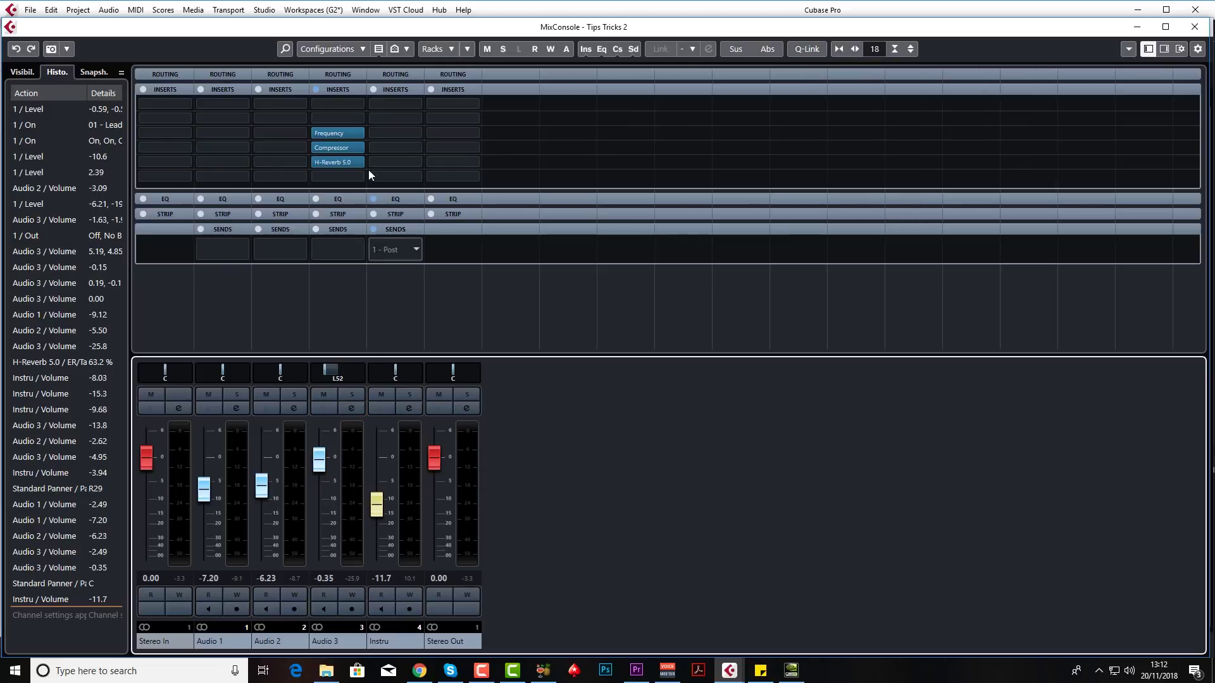
Clear Audio 3's whole insert rack, confirming the reset, and undo the removal.
{"action": "left_click", "coordinate": [359, 134]}
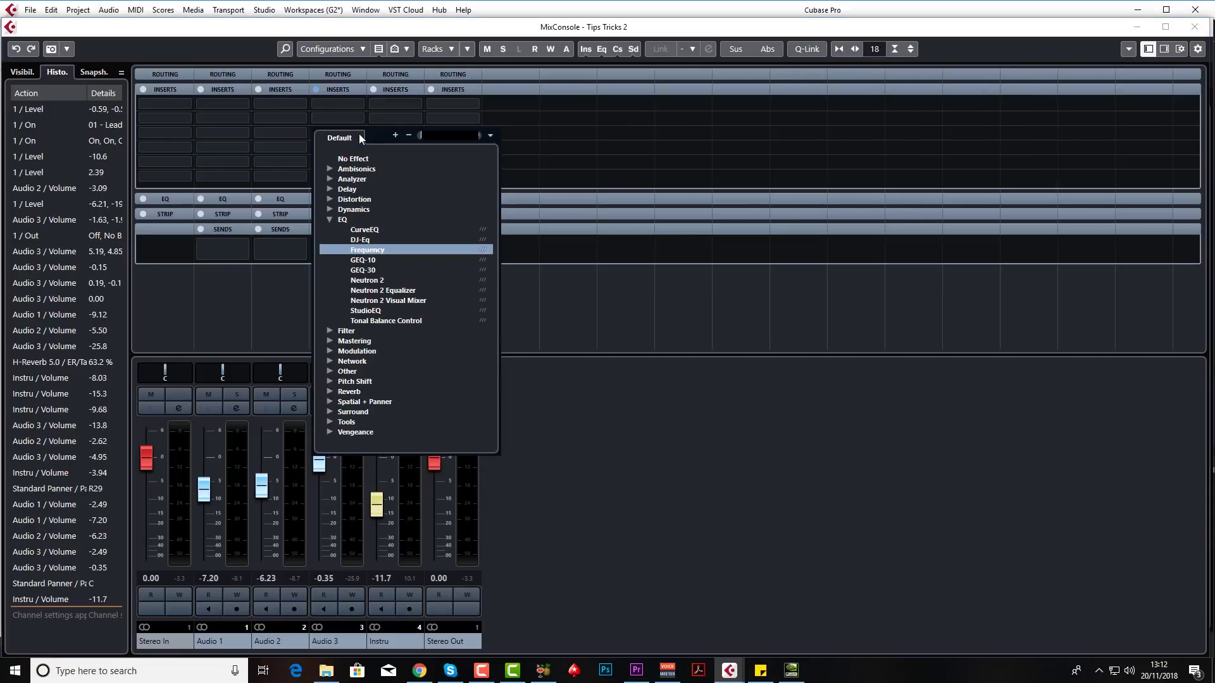
{"action": "left_click", "coordinate": [658, 469]}
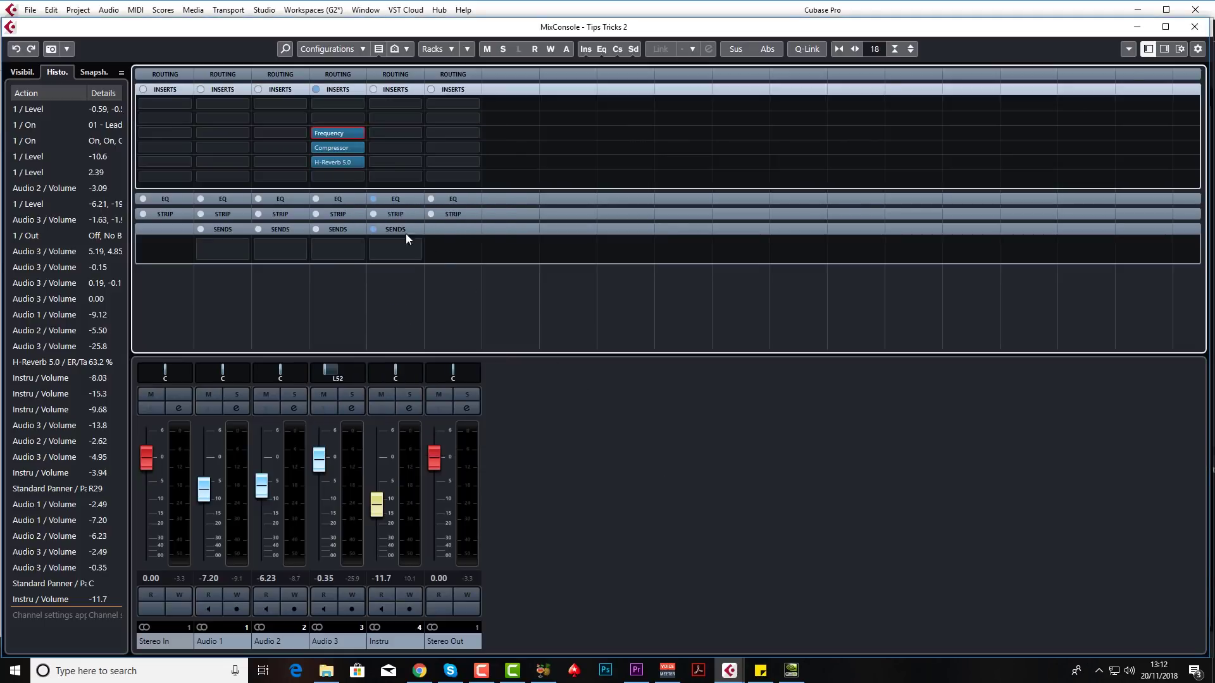
{"action": "right_click", "coordinate": [341, 86]}
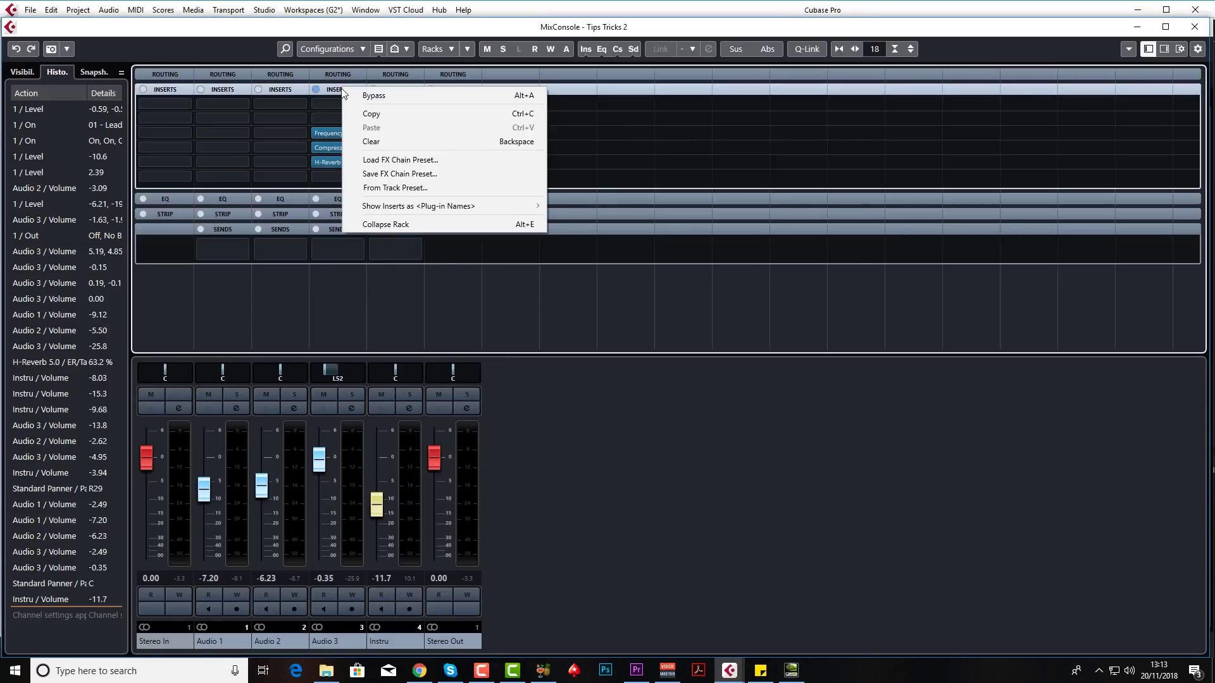
{"action": "left_click", "coordinate": [395, 143]}
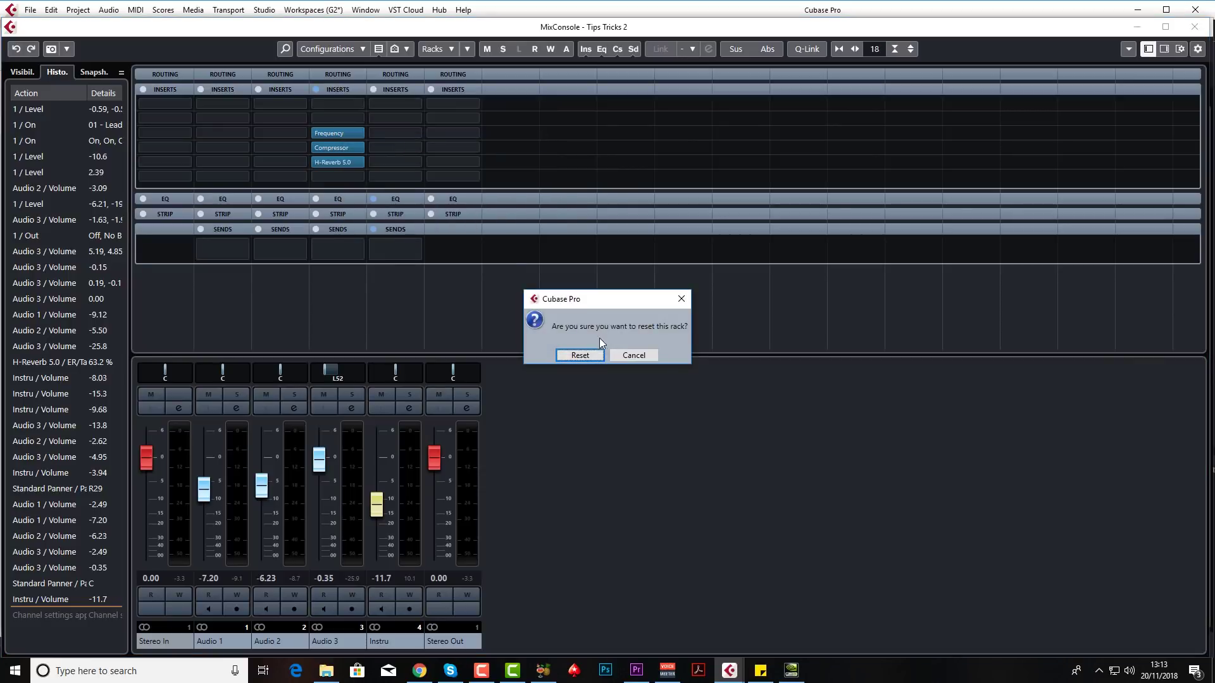
{"action": "left_click", "coordinate": [579, 354]}
{"action": "key", "text": "ctrl+z"}
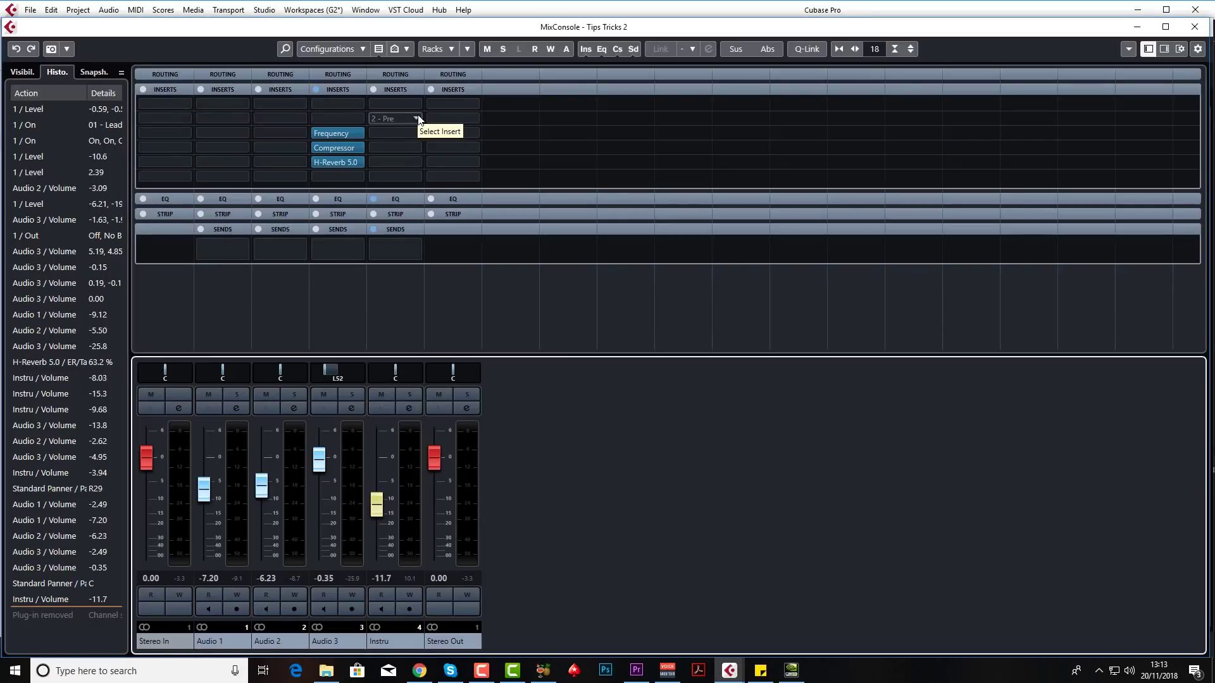
Load the Hit It Run Snare FX chain preset into Instru's insert rack and undo it.
{"action": "left_click", "coordinate": [417, 90]}
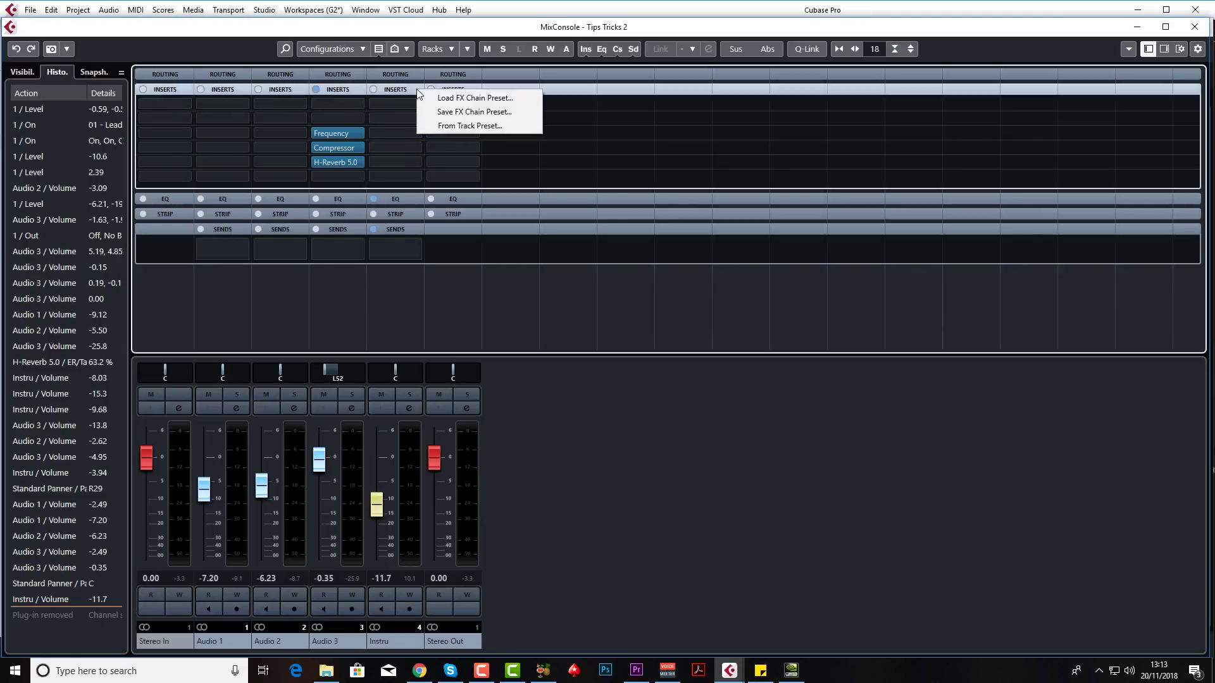
{"action": "left_click", "coordinate": [455, 98]}
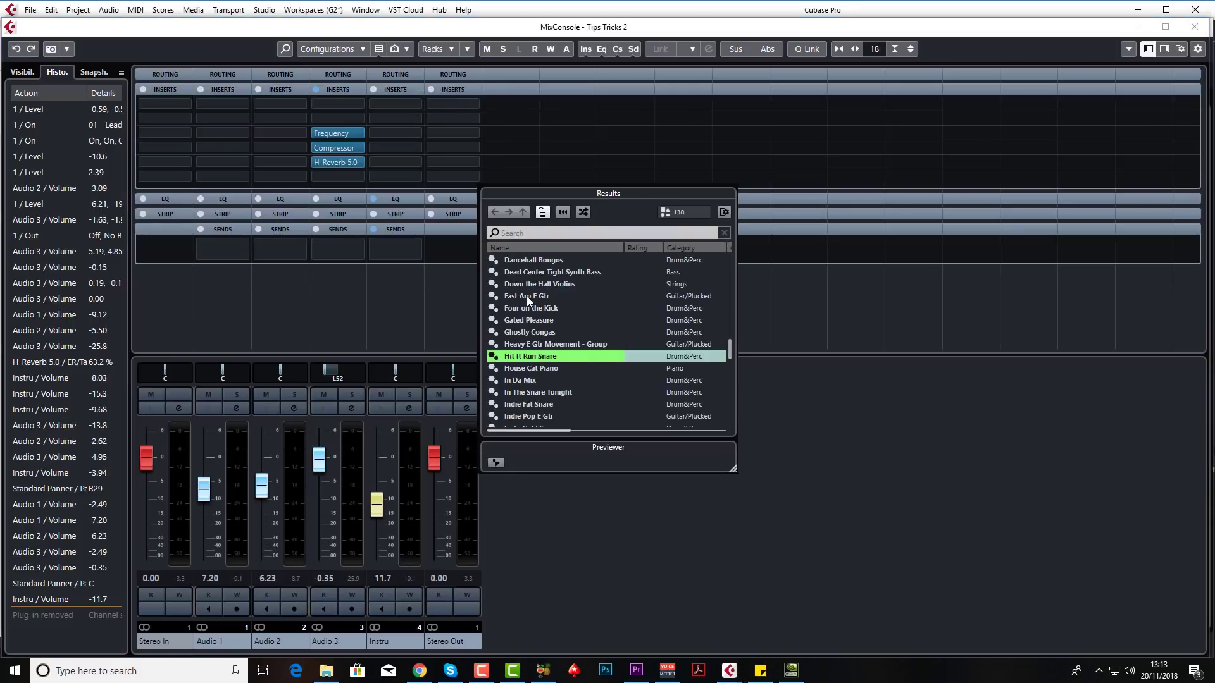
{"action": "double_click", "coordinate": [547, 356]}
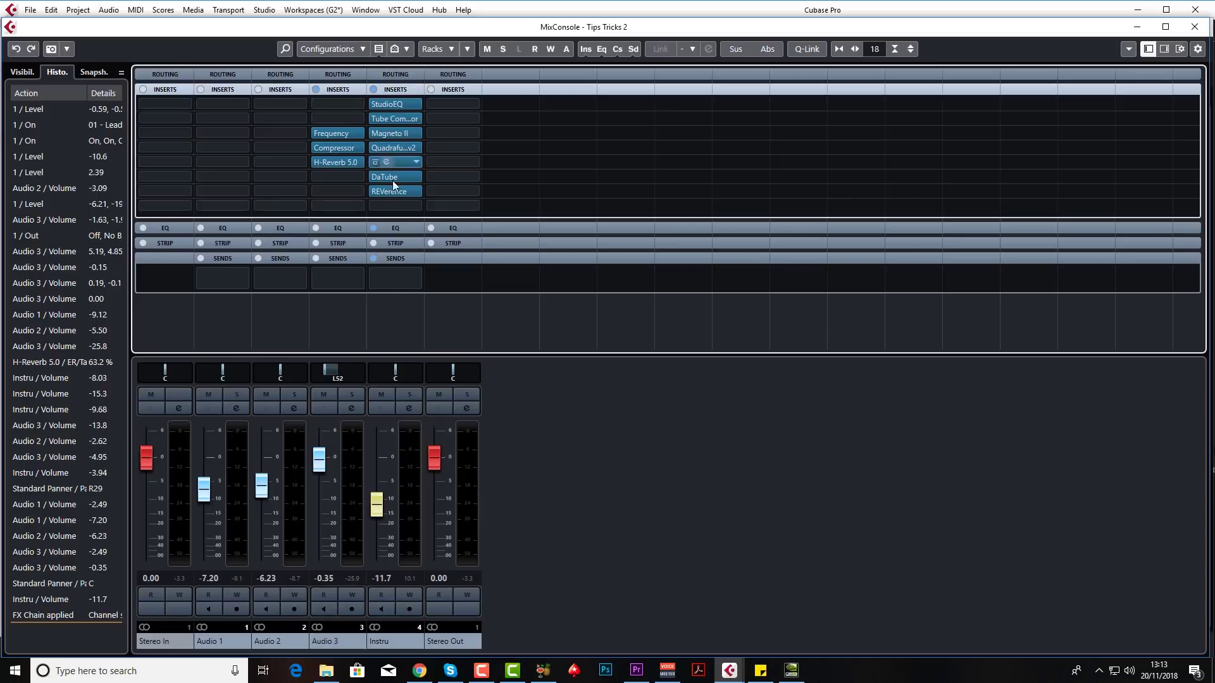
{"action": "left_click", "coordinate": [418, 89]}
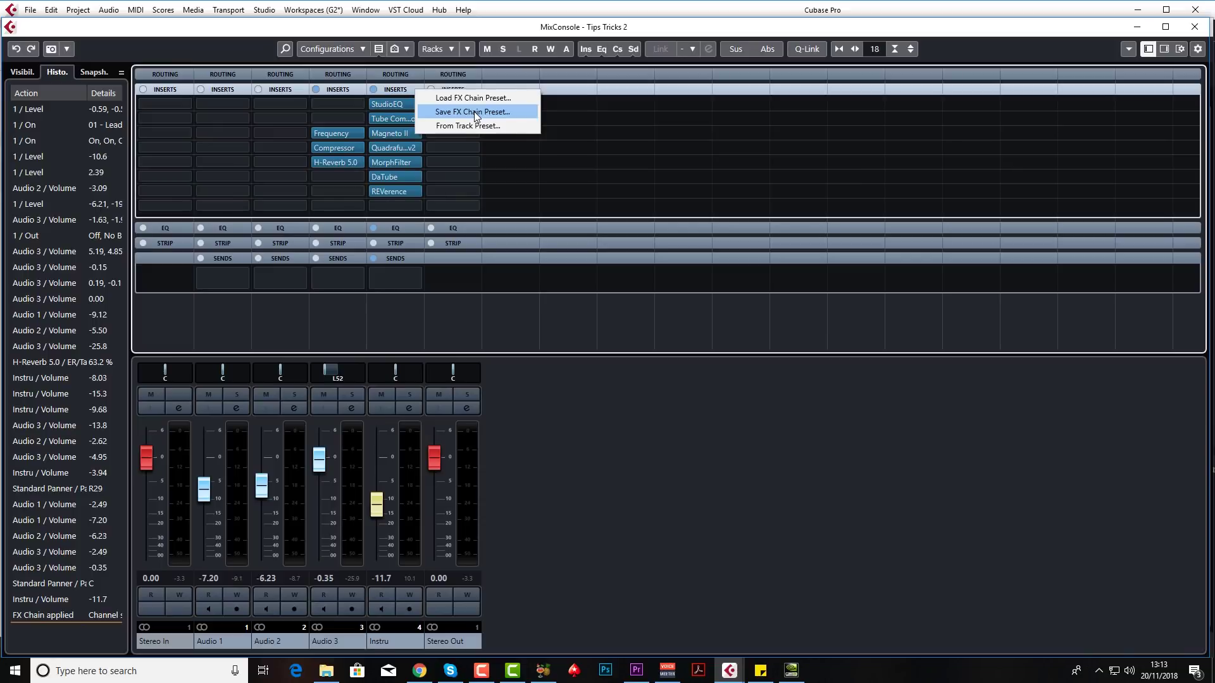
{"action": "left_click", "coordinate": [569, 416]}
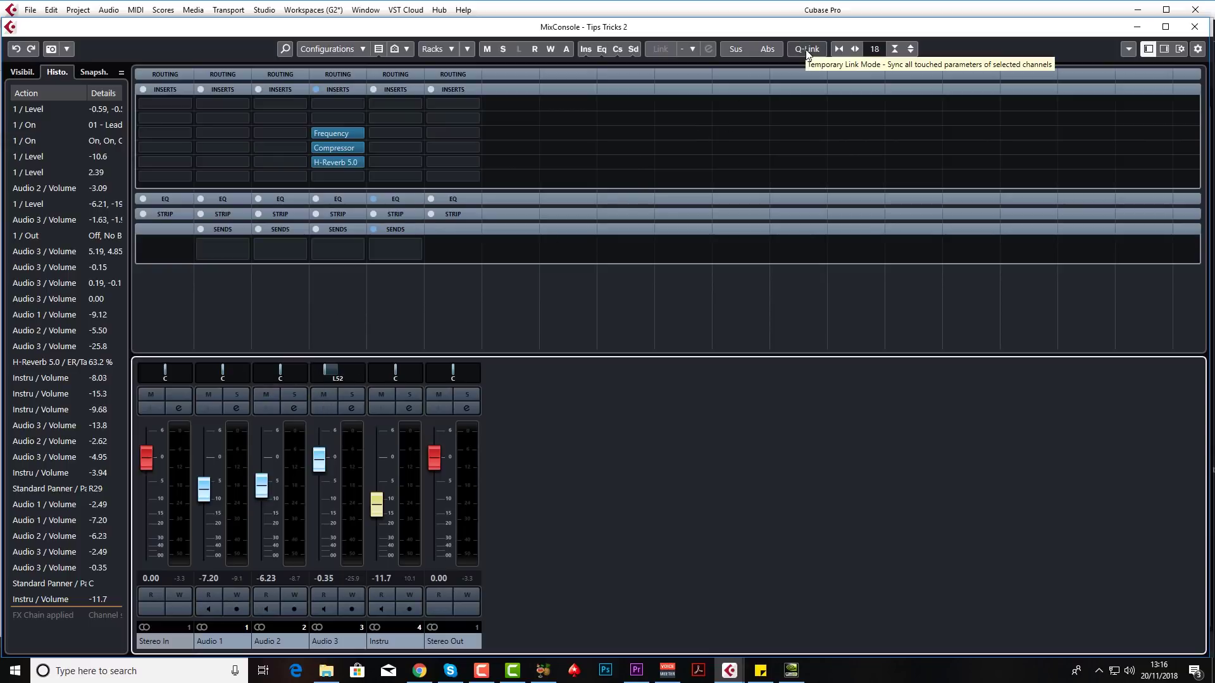
Select Audio 1 to Audio 3, enable Q-Link, and lower their volumes together to -8.08, -7.11 and -1.24.
{"action": "left_click", "coordinate": [222, 636]}
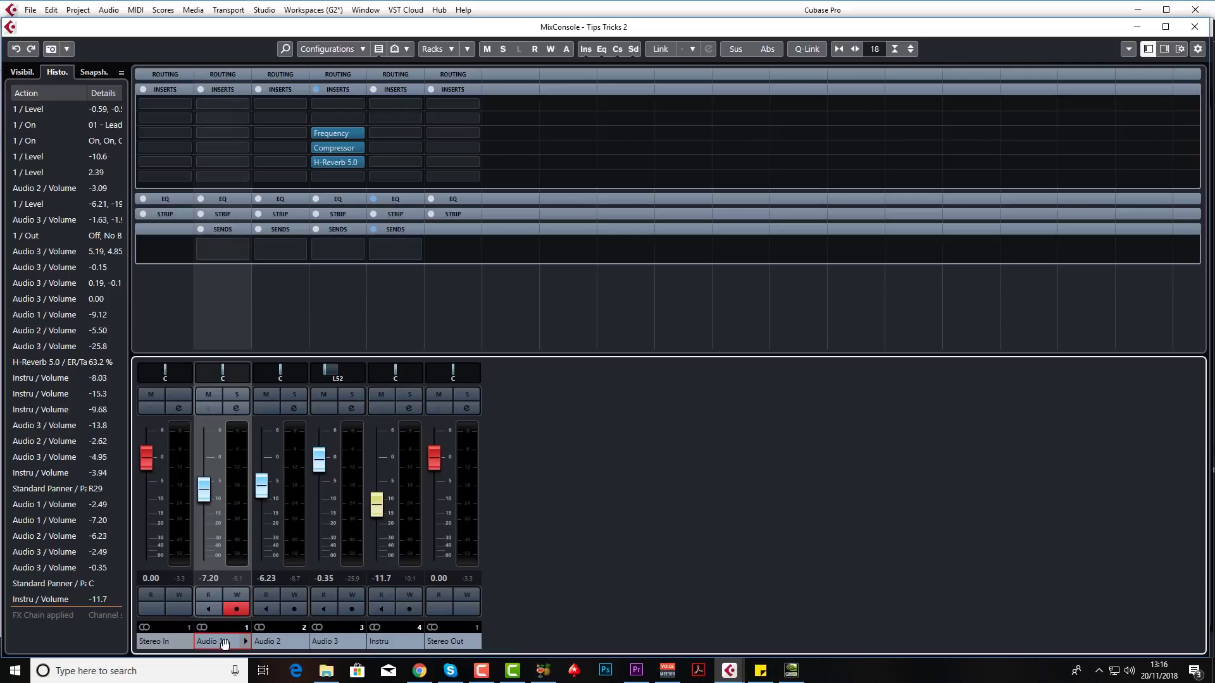
{"action": "left_click", "coordinate": [327, 641], "text": "shift"}
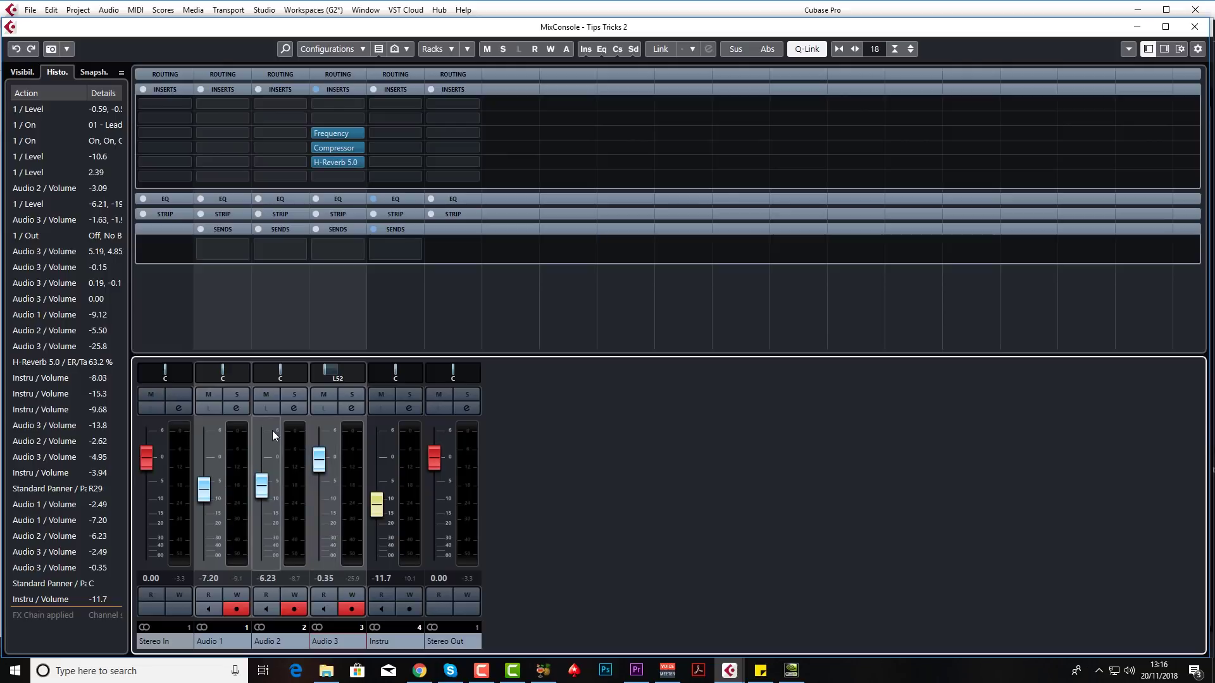
{"action": "mouse_move", "coordinate": [318, 460]}
{"action": "left_mouse_down"}
{"action": "mouse_move", "coordinate": [319, 497]}
{"action": "mouse_move", "coordinate": [320, 469]}
{"action": "left_mouse_up"}
Pan the three linked channels 5 further left, undo the pan change, and turn Q-Link off.
{"action": "left_click_drag", "start_coordinate": [281, 371], "coordinate": [280, 370]}
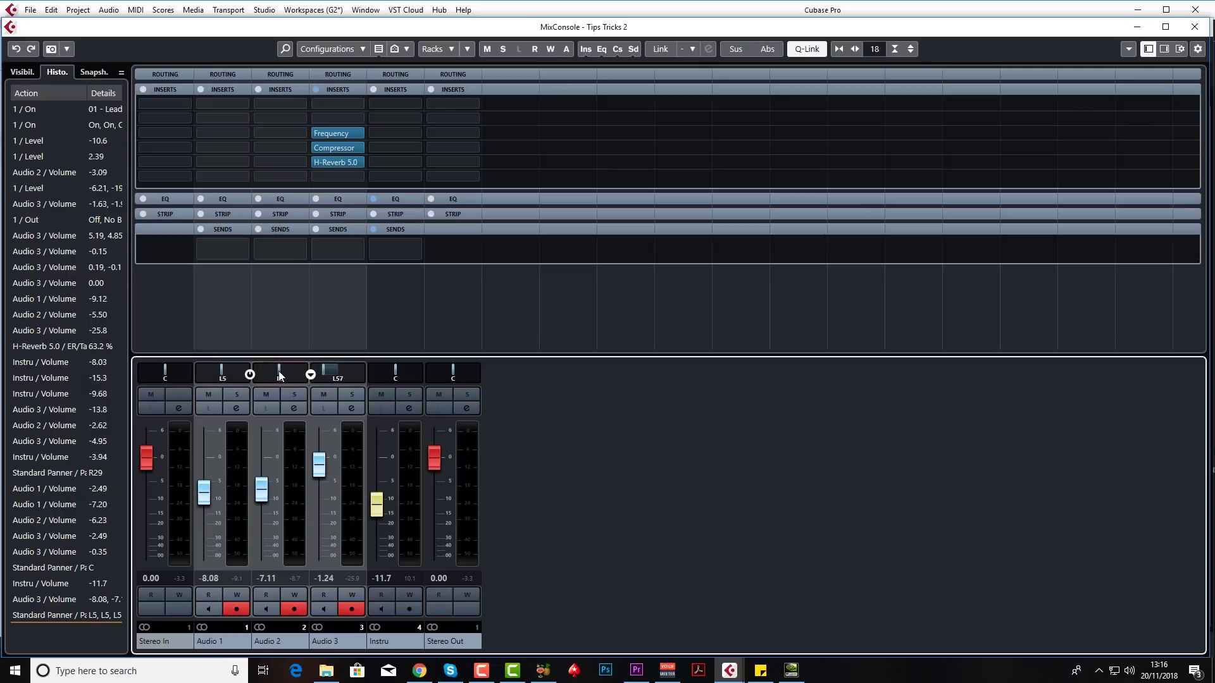
{"action": "key", "text": "ctrl+z"}
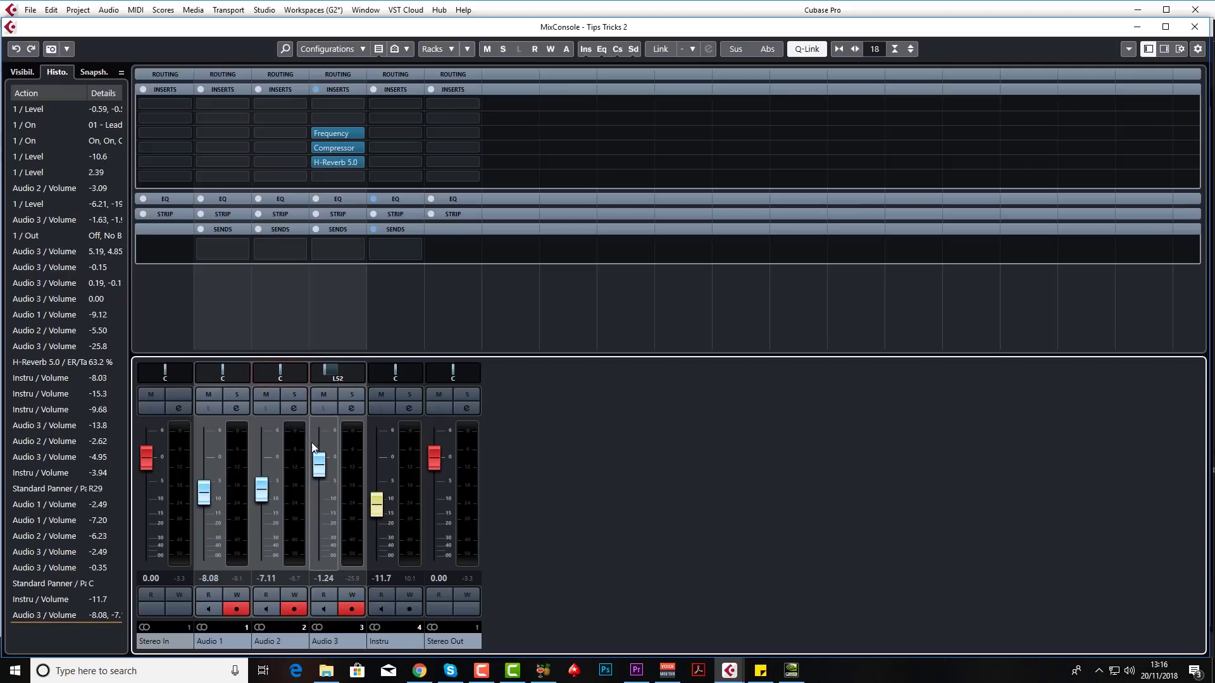
{"action": "left_click", "coordinate": [812, 53]}
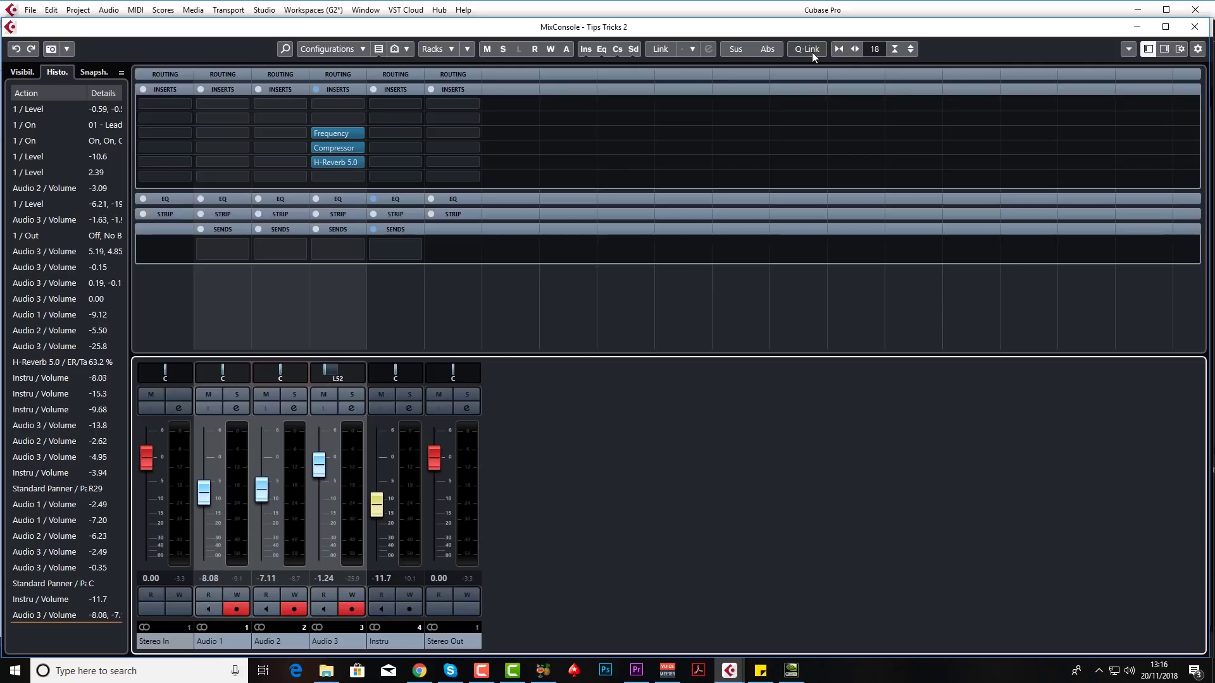
Temporarily Q-Link Audio 1 to Audio 3 and raise their volumes together to -6.86, -5.89 and -0.02.
{"action": "key", "text": "shift+alt"}
{"action": "left_click_drag", "start_coordinate": [261, 490], "coordinate": [264, 487]}
{"action": "key", "text": "shift+alt"}
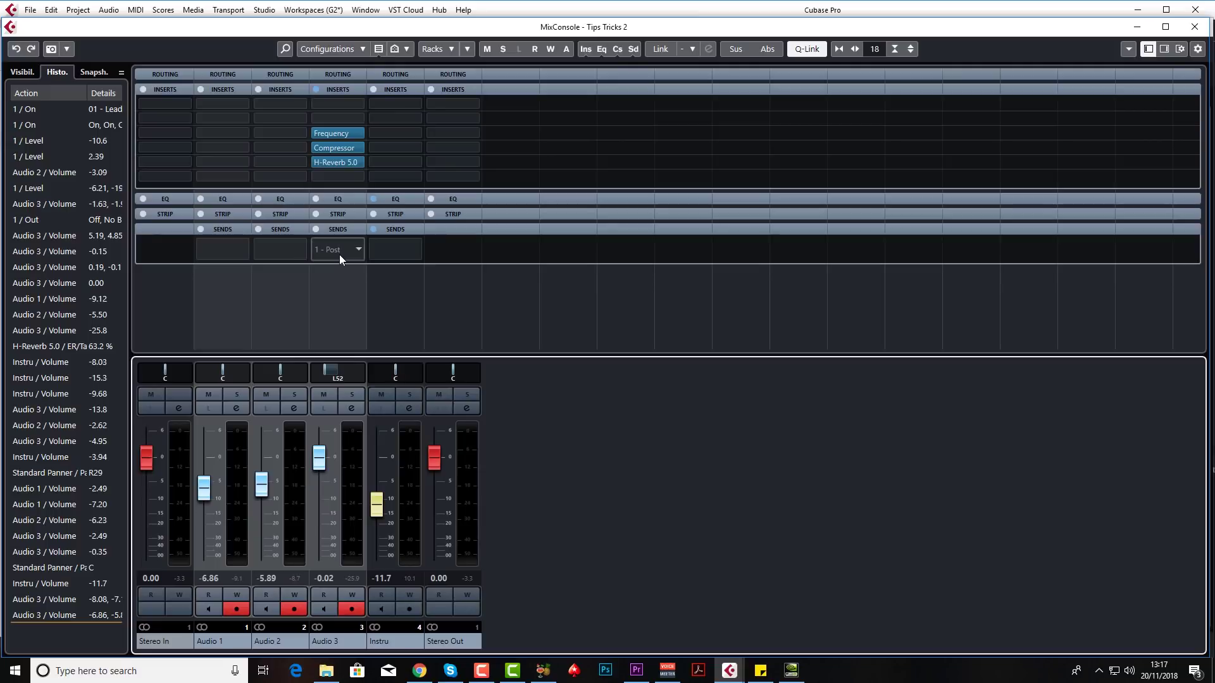
Add an active 01 - Lead side-chain send to Audio 1 to Audio 3 together, with levels of 5.87, -7.08 and -4.10.
{"action": "left_click", "coordinate": [299, 248], "text": "alt+shift"}
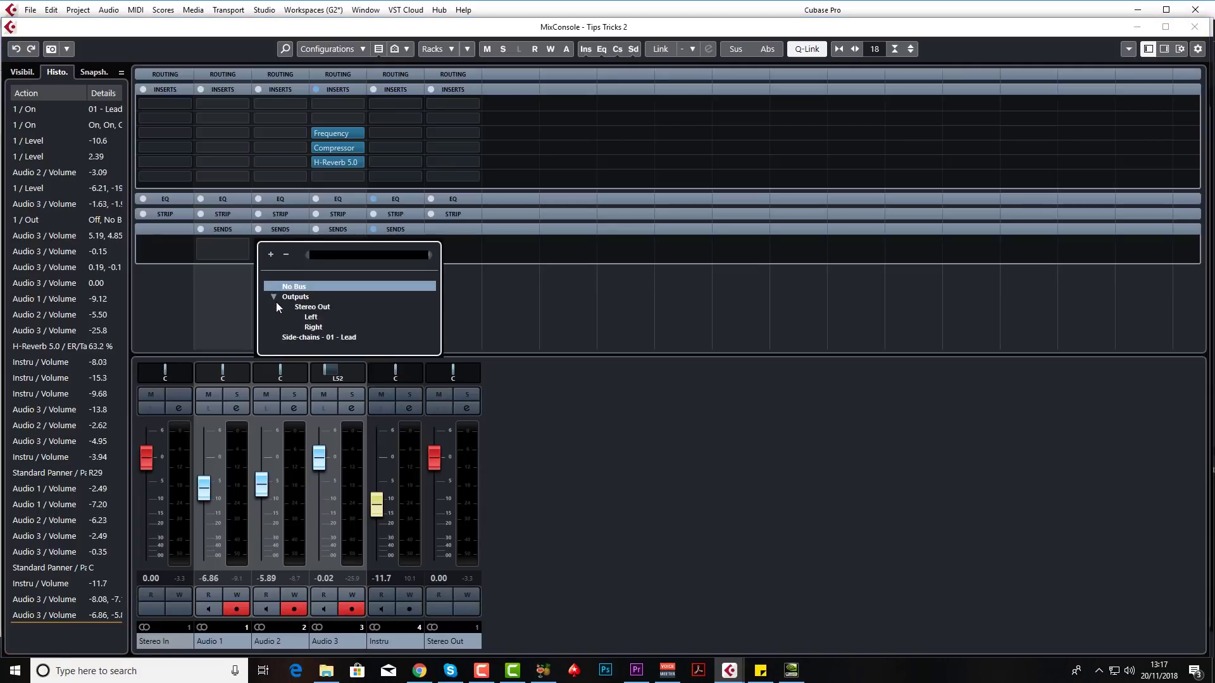
{"action": "left_click", "coordinate": [332, 336]}
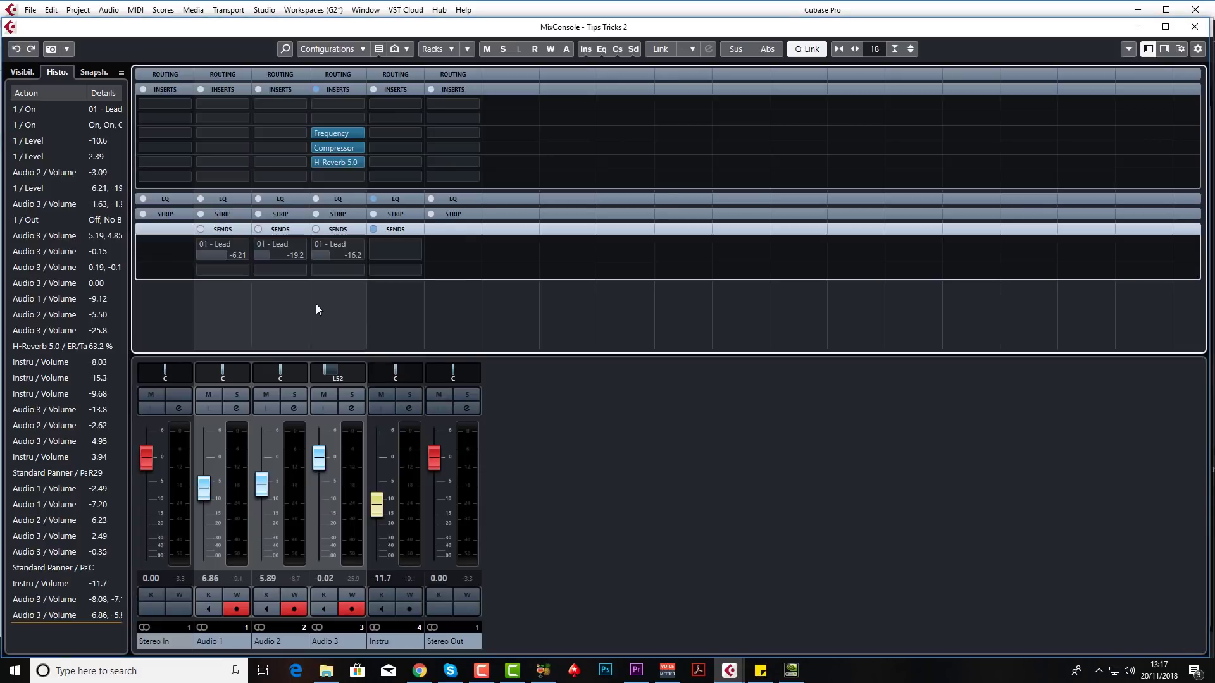
{"action": "left_click", "coordinate": [268, 255], "text": "alt+shift"}
{"action": "left_click_drag", "start_coordinate": [272, 257], "coordinate": [362, 280]}
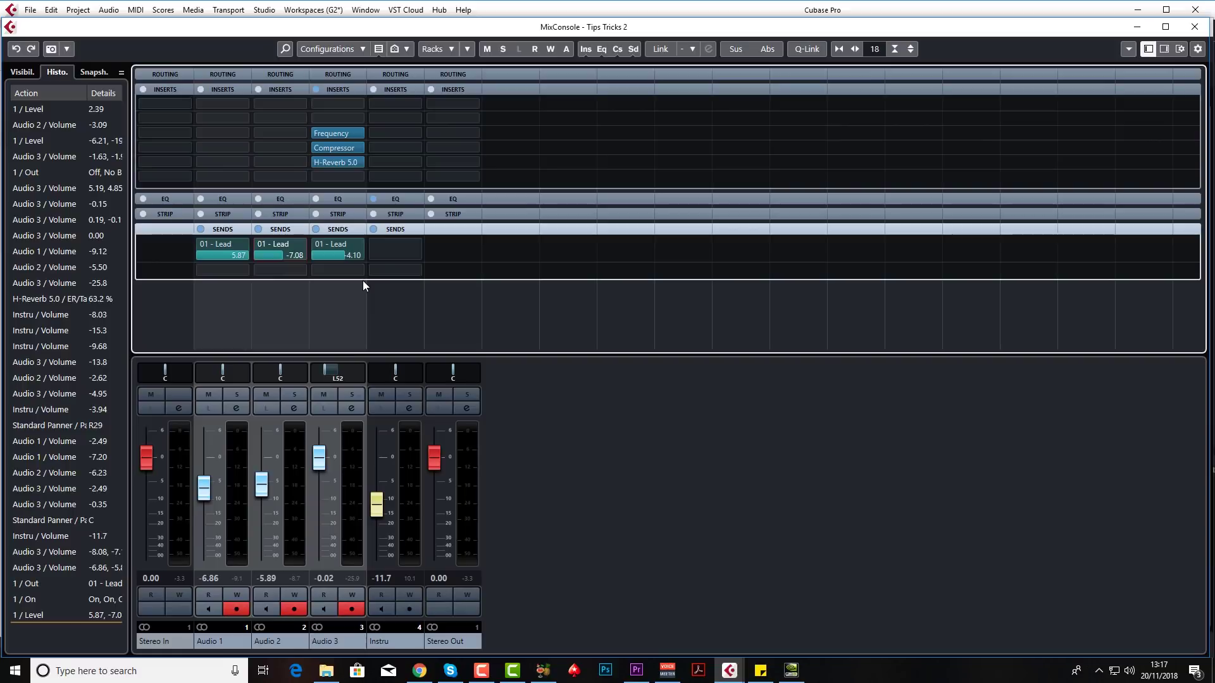
Turn Q-Link on and raise the volumes of Audio 1 to Audio 3 together to -5.23, -4.27 and 1.61.
{"action": "left_click", "coordinate": [791, 46]}
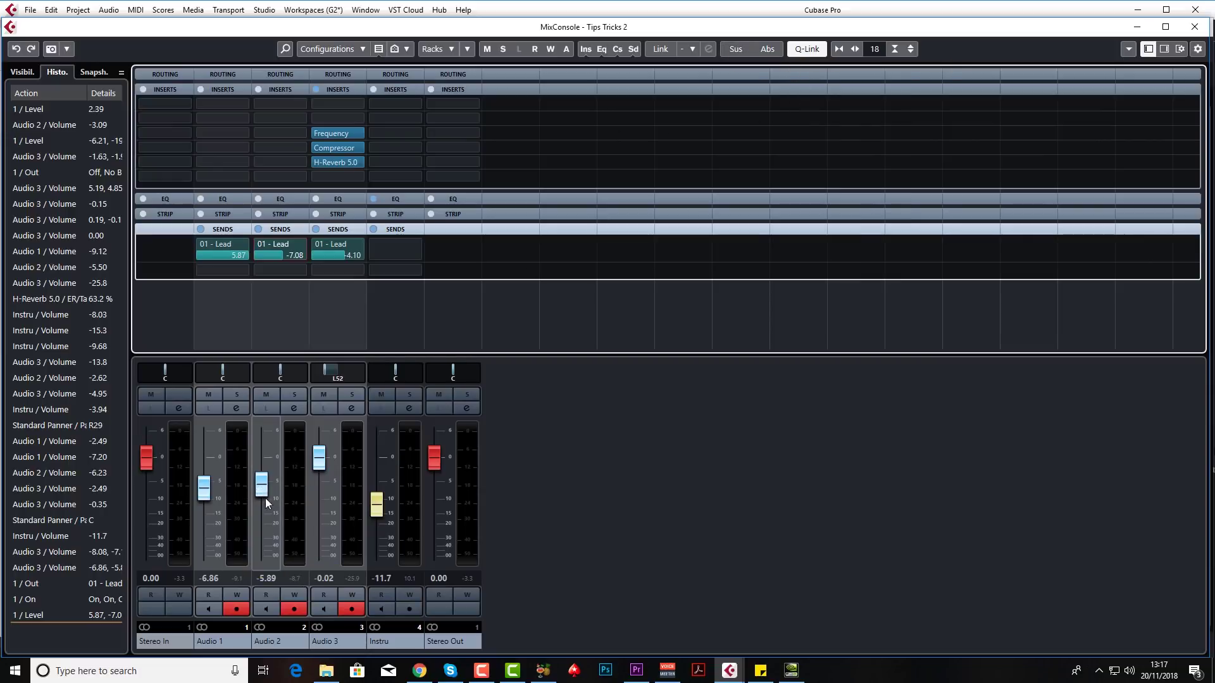
{"action": "mouse_move", "coordinate": [264, 489]}
{"action": "left_mouse_down"}
{"action": "mouse_move", "coordinate": [268, 506]}
{"action": "mouse_move", "coordinate": [267, 482]}
{"action": "left_mouse_up"}
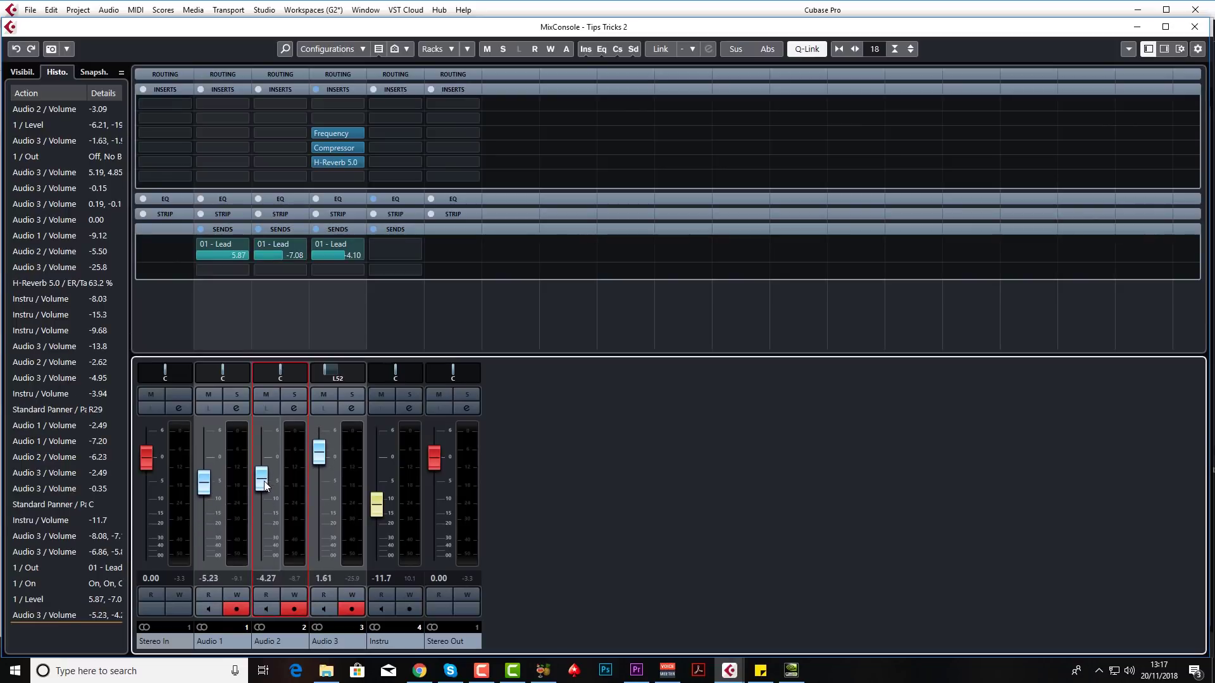
Suspend linking to lower Audio 2 alone to -10.9, and raise the three linked volumes to -1.73, -7.36 and 5.11.
{"action": "key", "text": "alt"}
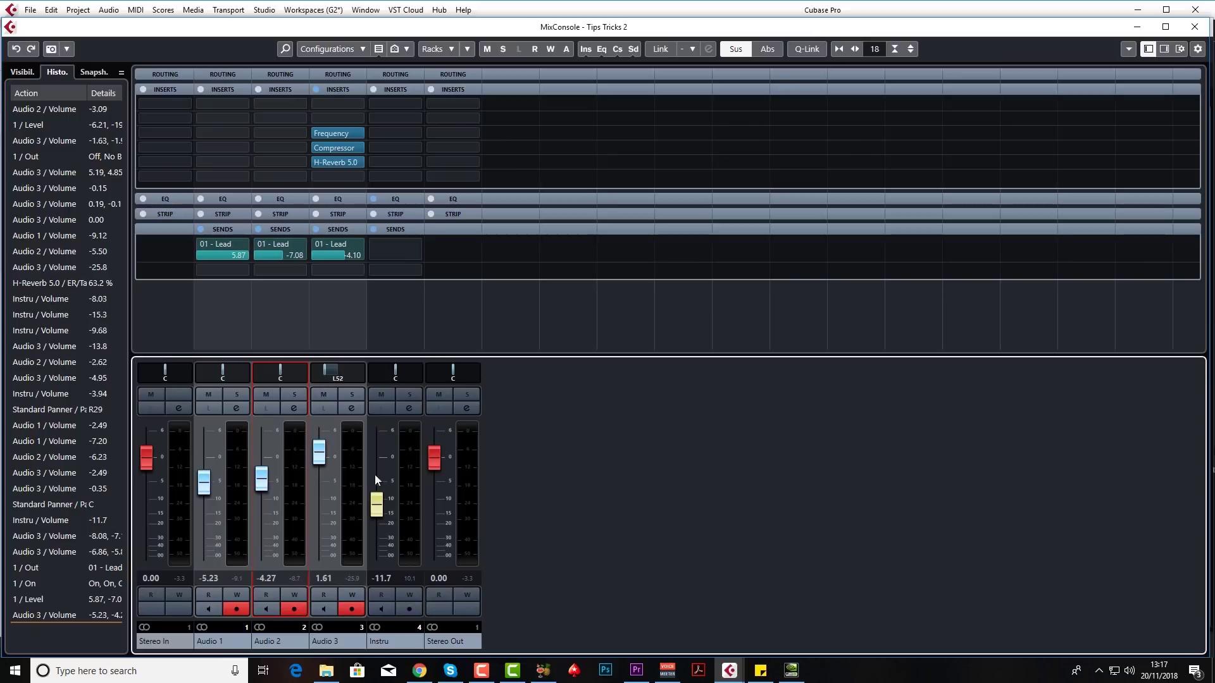
{"action": "left_click_drag", "start_coordinate": [261, 478], "coordinate": [261, 499]}
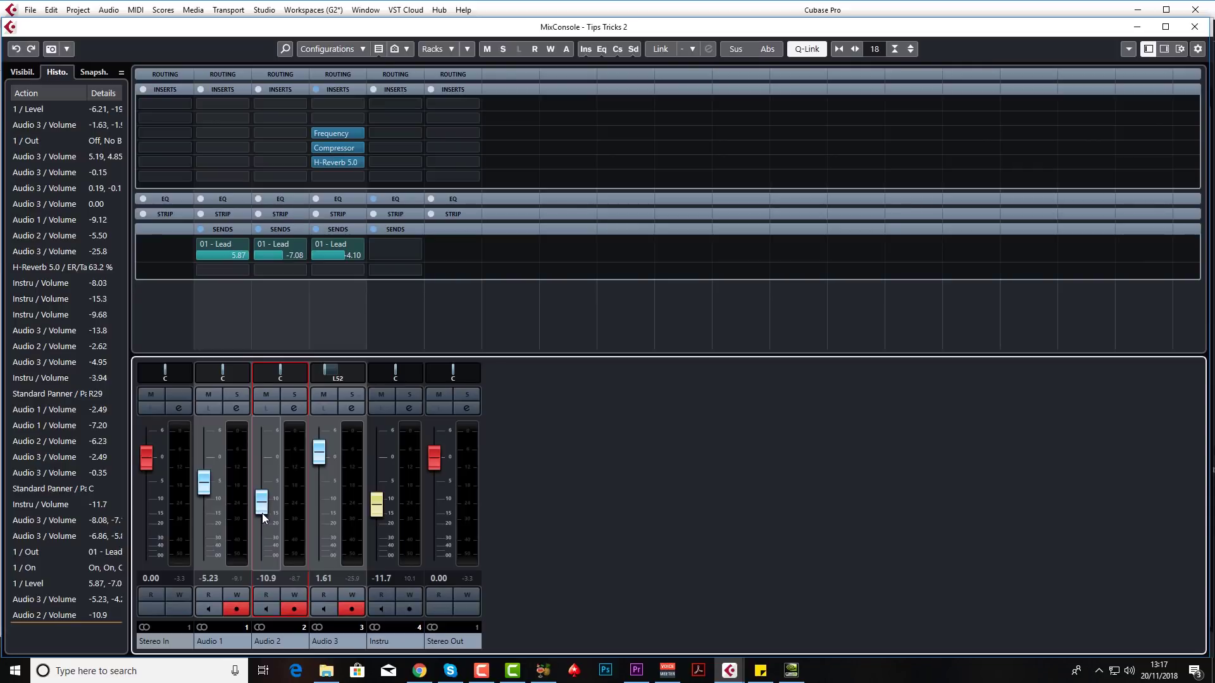
{"action": "left_click_drag", "start_coordinate": [262, 513], "coordinate": [262, 490]}
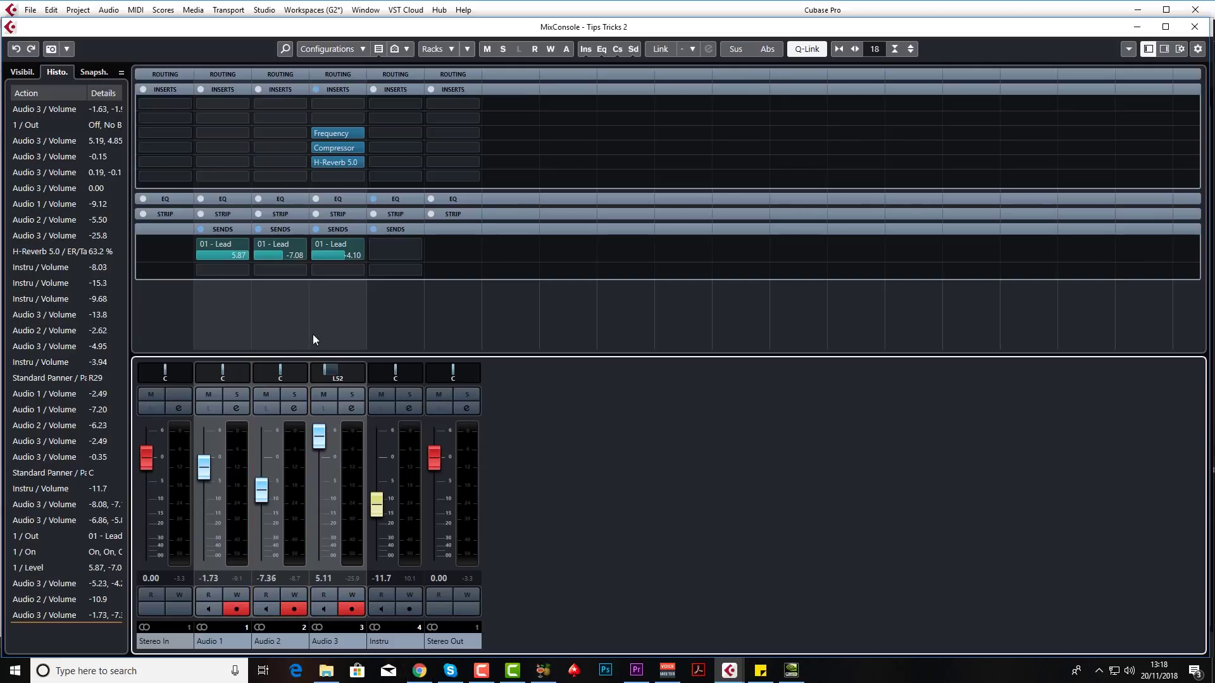
Insert a Tube Compressor in the sixth slot of the Q-Linked channels Audio 1 to Audio 3 and close its editor.
{"action": "left_click", "coordinate": [229, 175]}
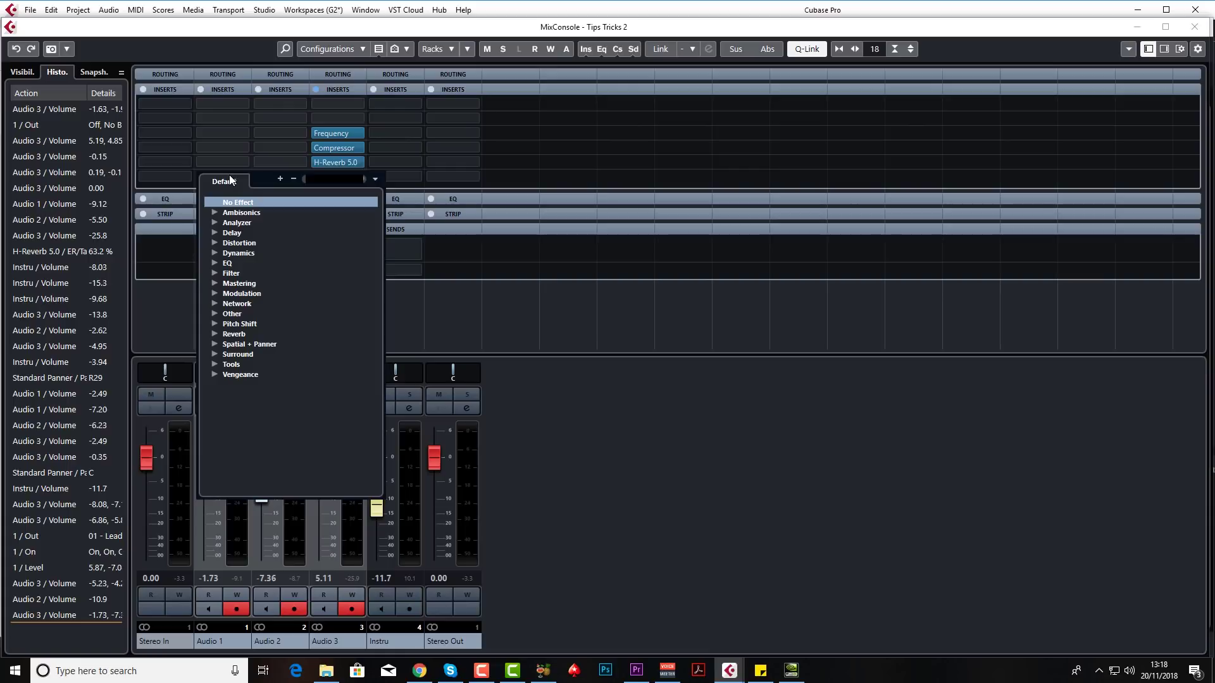
{"action": "left_click", "coordinate": [215, 253]}
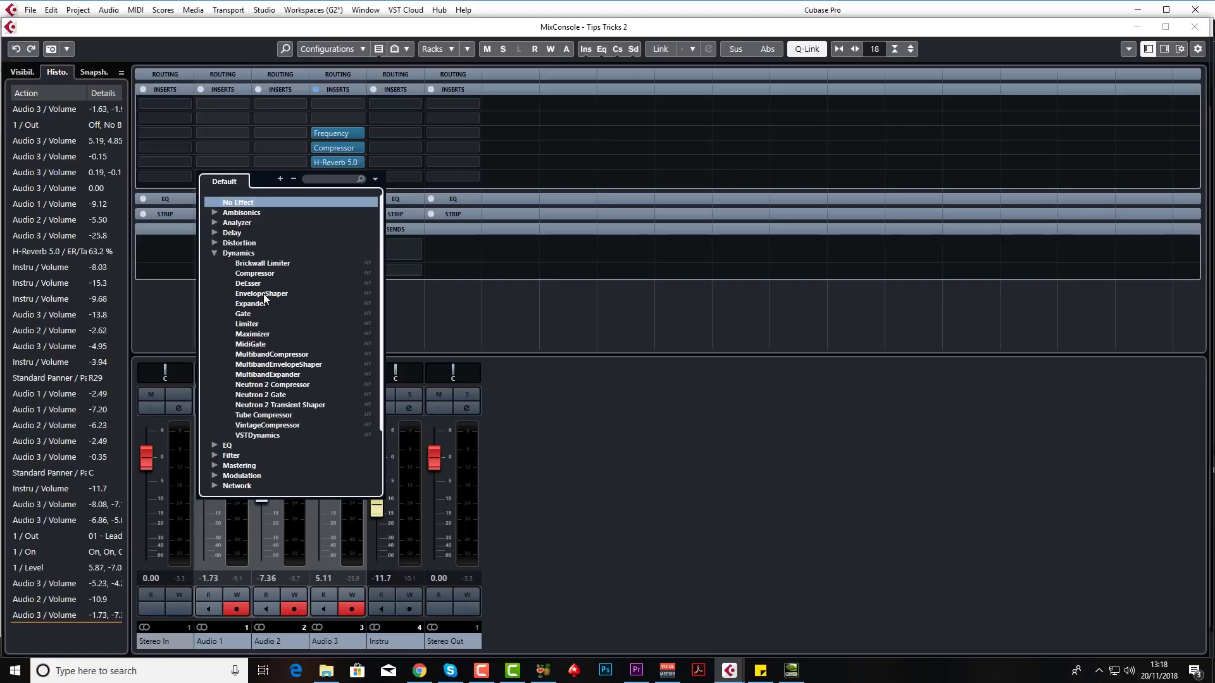
{"action": "left_click", "coordinate": [288, 415]}
{"action": "left_click", "coordinate": [780, 148]}
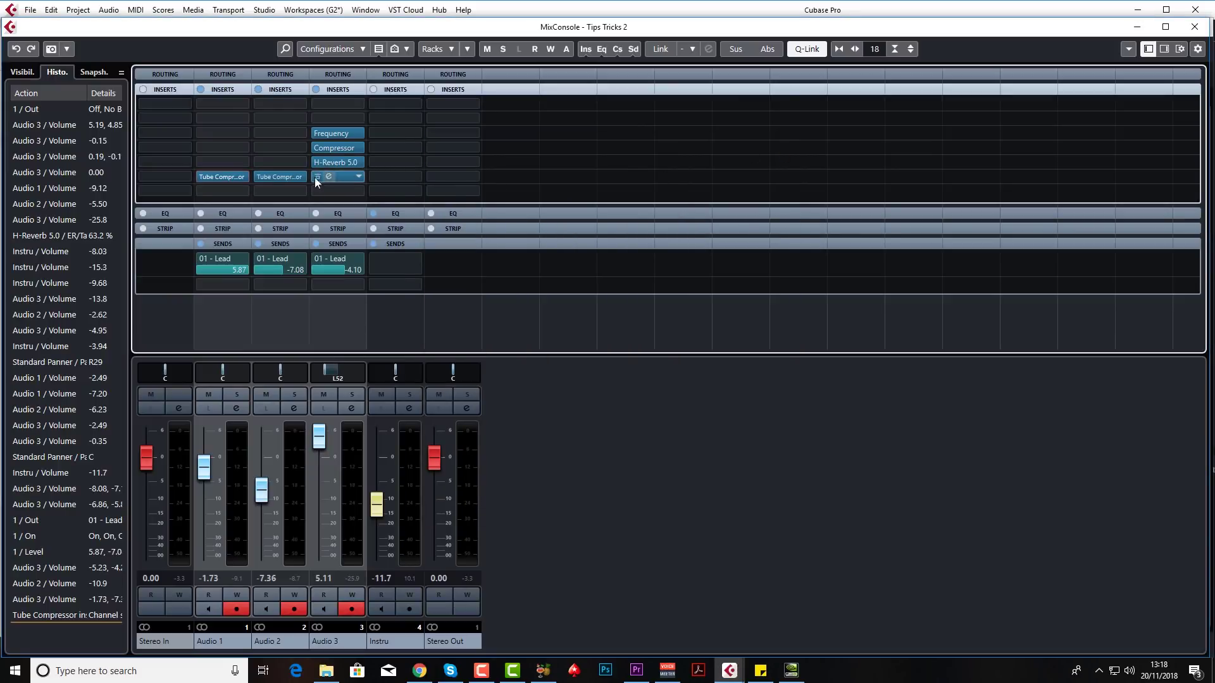
Set the three linked Tube Compressors to input -2.9 dB, drive 1.3 dB, release 688 ms and mix 26 %, and close their editors.
{"action": "left_click", "coordinate": [283, 178]}
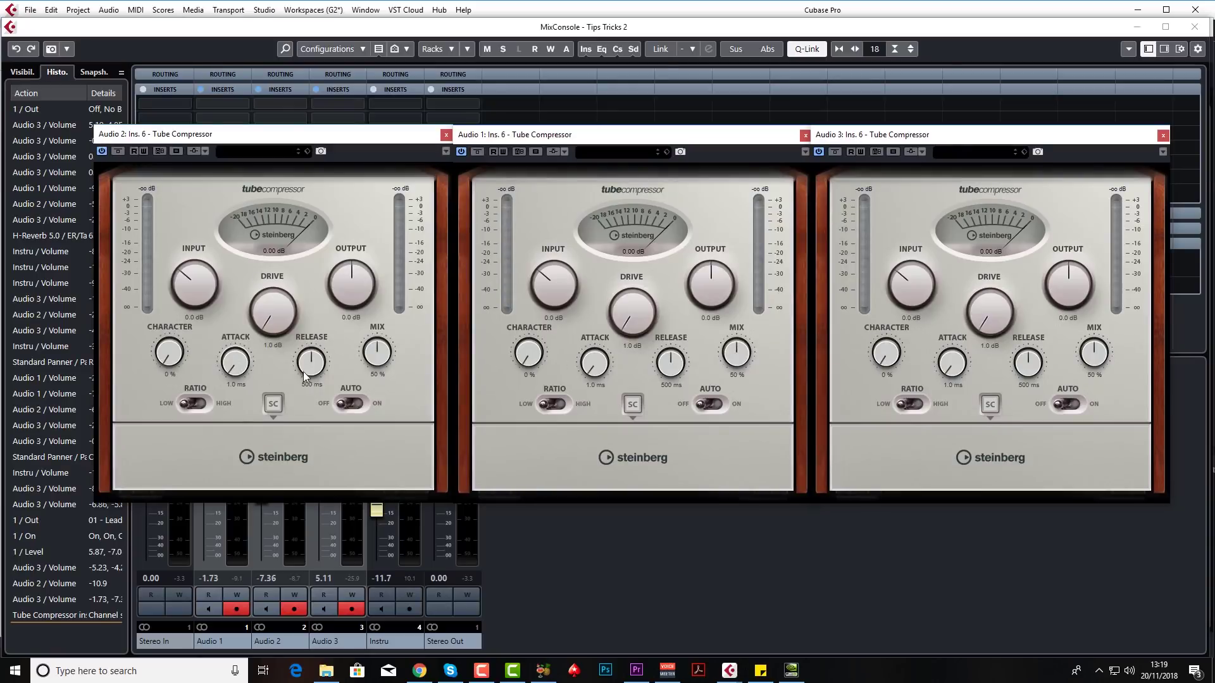
{"action": "mouse_move", "coordinate": [555, 269]}
{"action": "left_mouse_down"}
{"action": "mouse_move", "coordinate": [543, 291]}
{"action": "mouse_move", "coordinate": [560, 275]}
{"action": "left_mouse_up"}
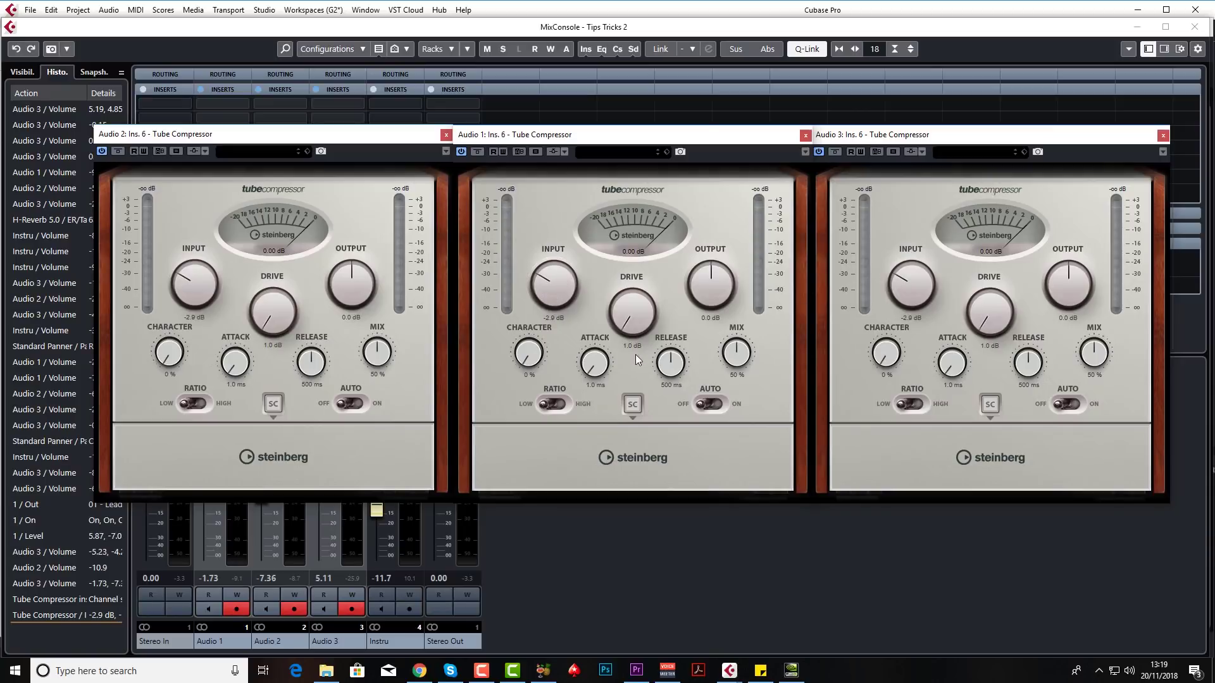
{"action": "left_click_drag", "start_coordinate": [662, 367], "coordinate": [635, 304]}
{"action": "left_click_drag", "start_coordinate": [727, 359], "coordinate": [746, 369]}
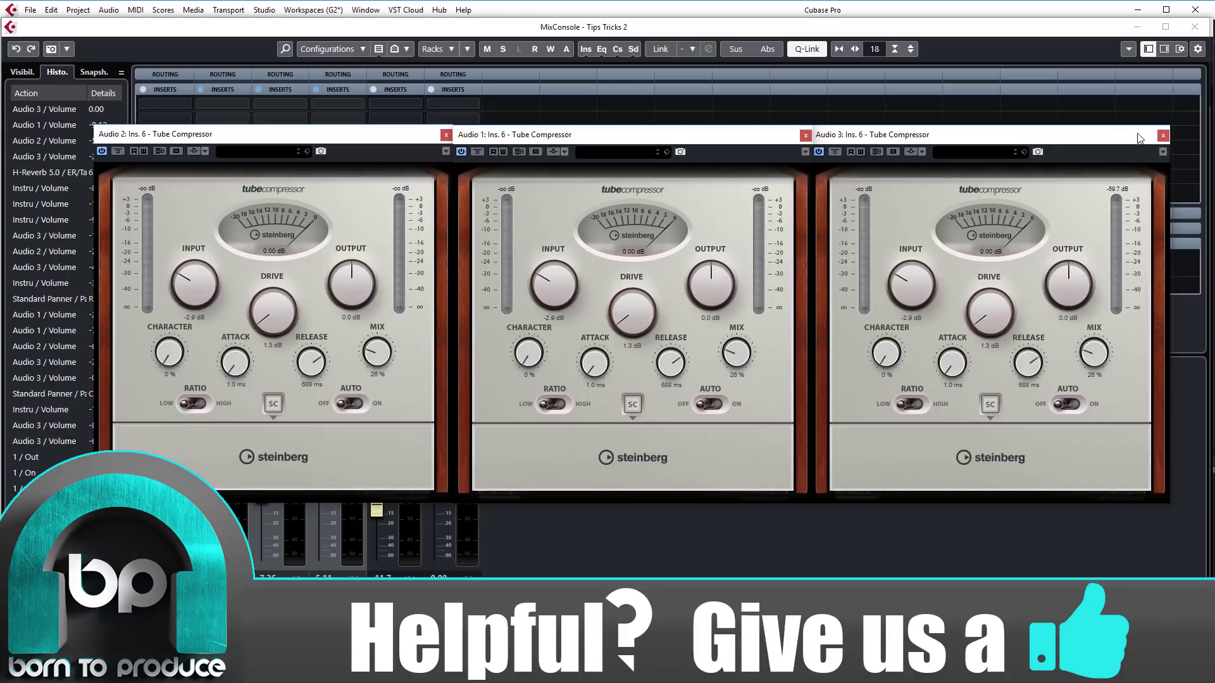
{"action": "left_click", "coordinate": [1163, 135]}
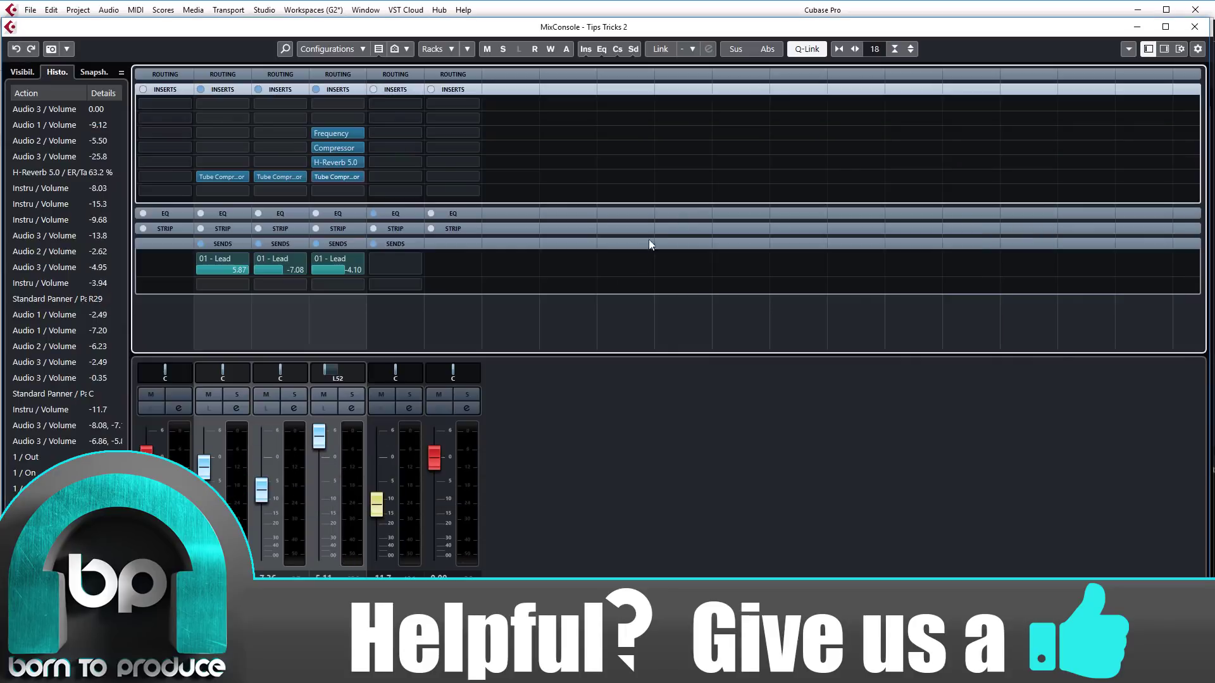
Turn Q-Link off and link Audio 1 to Audio 3 as Link 1 by volume, sends, inserts, mute/solo/listen, routing and selection.
{"action": "left_click", "coordinate": [800, 51]}
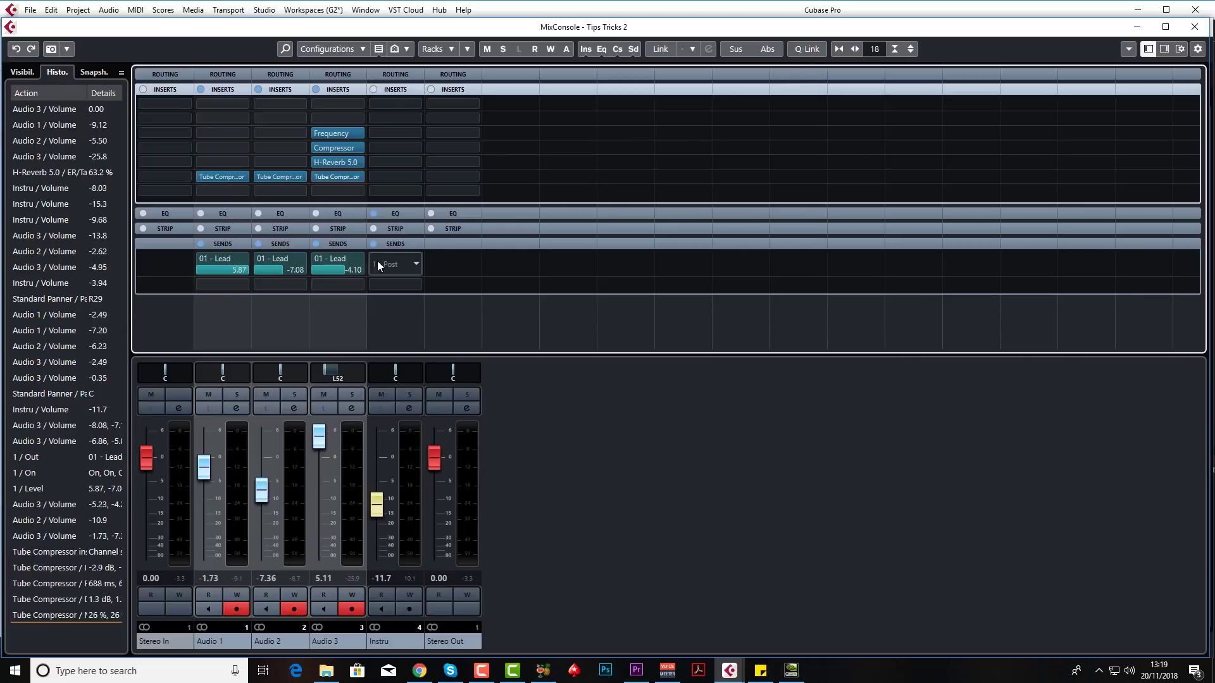
{"action": "left_click", "coordinate": [356, 499]}
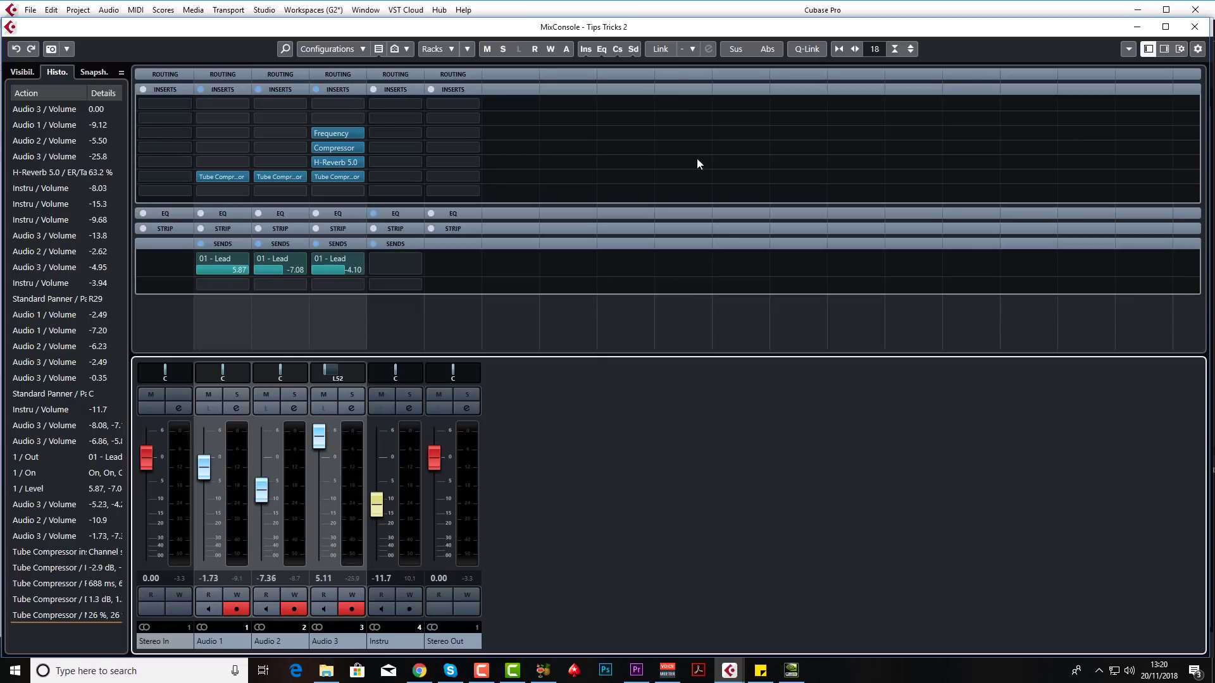
{"action": "left_click", "coordinate": [665, 51]}
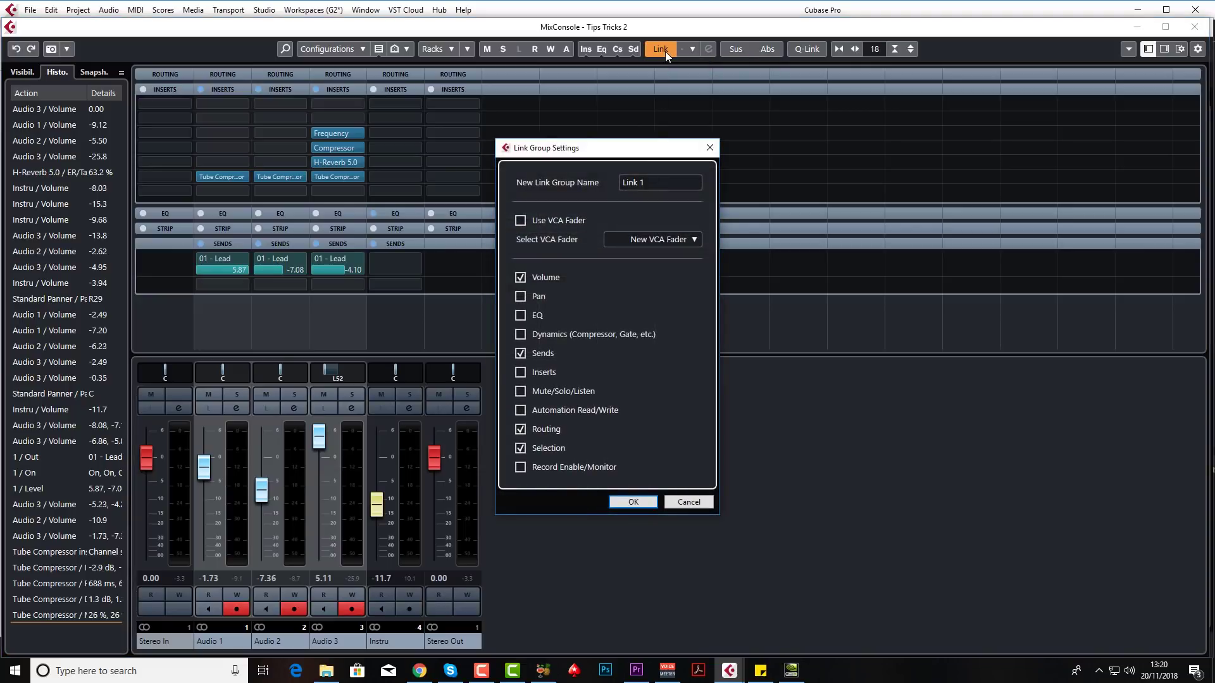
{"action": "left_click", "coordinate": [521, 297]}
{"action": "left_click", "coordinate": [520, 296]}
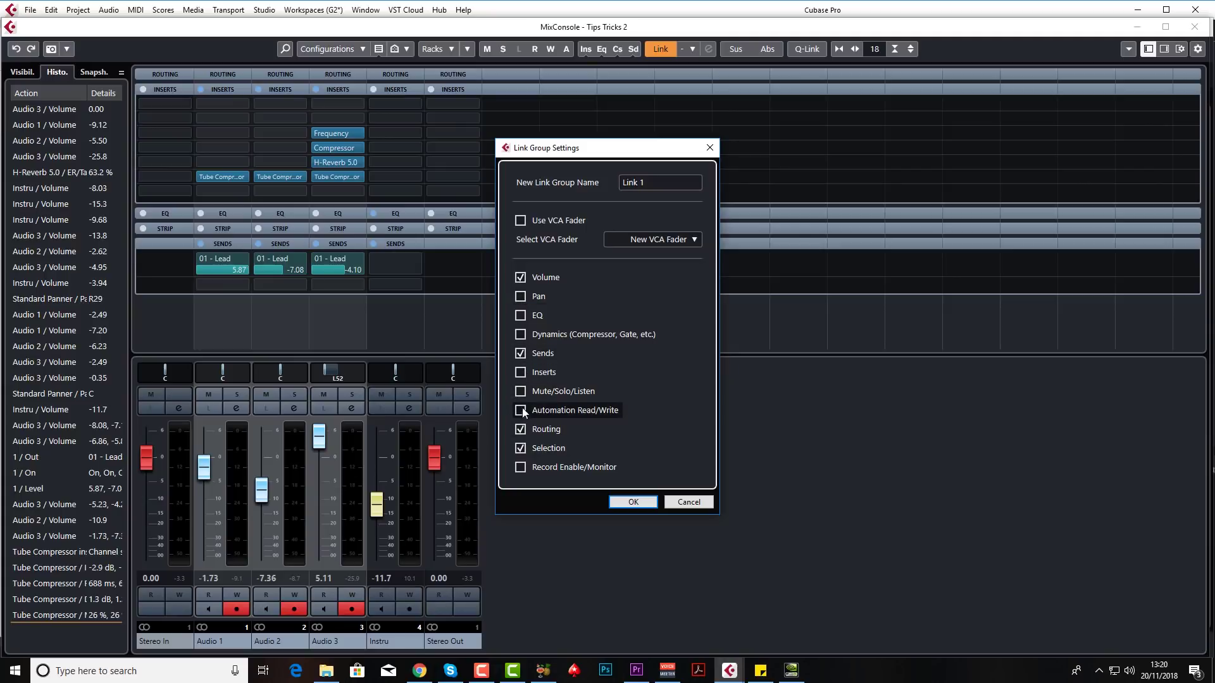
{"action": "left_click", "coordinate": [520, 391]}
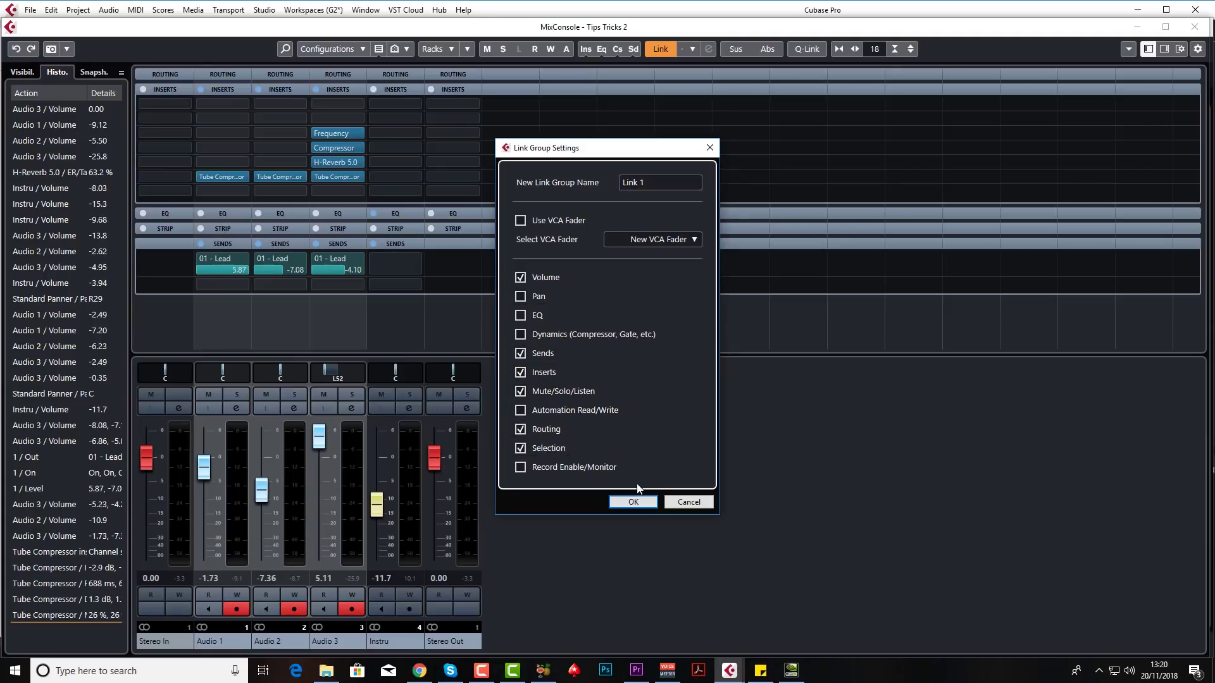
{"action": "left_click", "coordinate": [627, 501]}
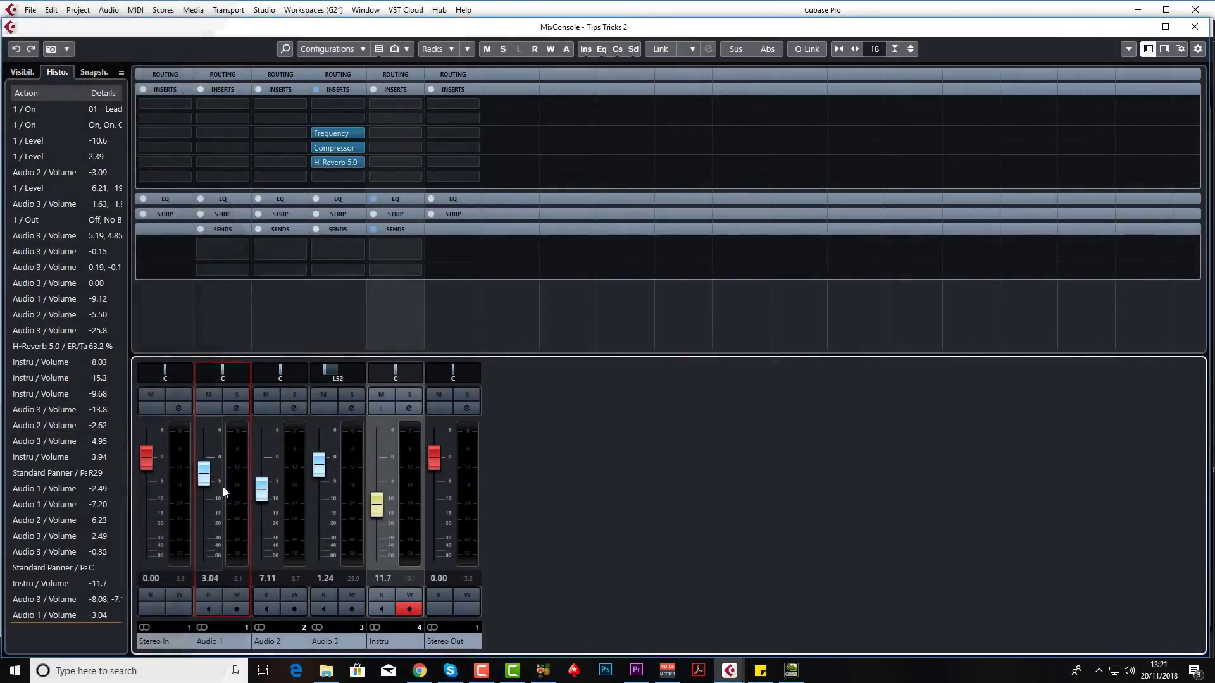
Set the volume of Audio 3 to -6.71 and of the Instru channel to -3.63.
{"action": "left_click_drag", "start_coordinate": [321, 477], "coordinate": [319, 491]}
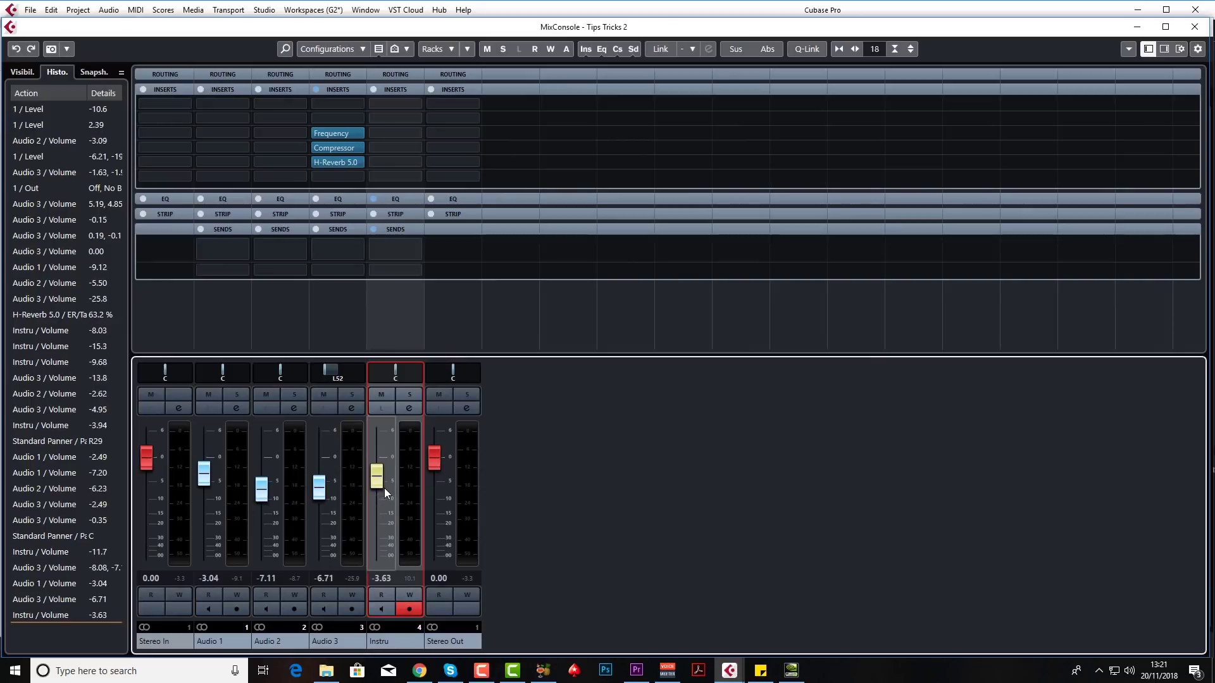
Try a stereo group channel for the selected Audio 1 to Instru channels with its volume at 1.09, and undo it.
{"action": "key", "text": "ctrl+a"}
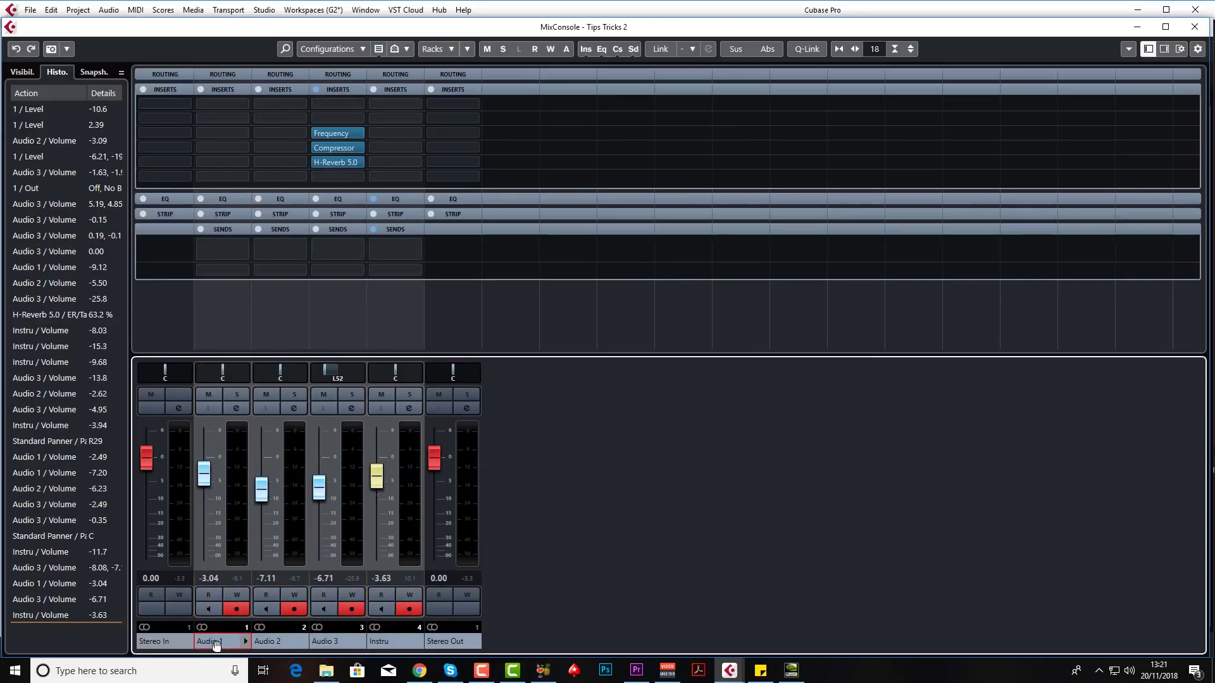
{"action": "right_click", "coordinate": [385, 635]}
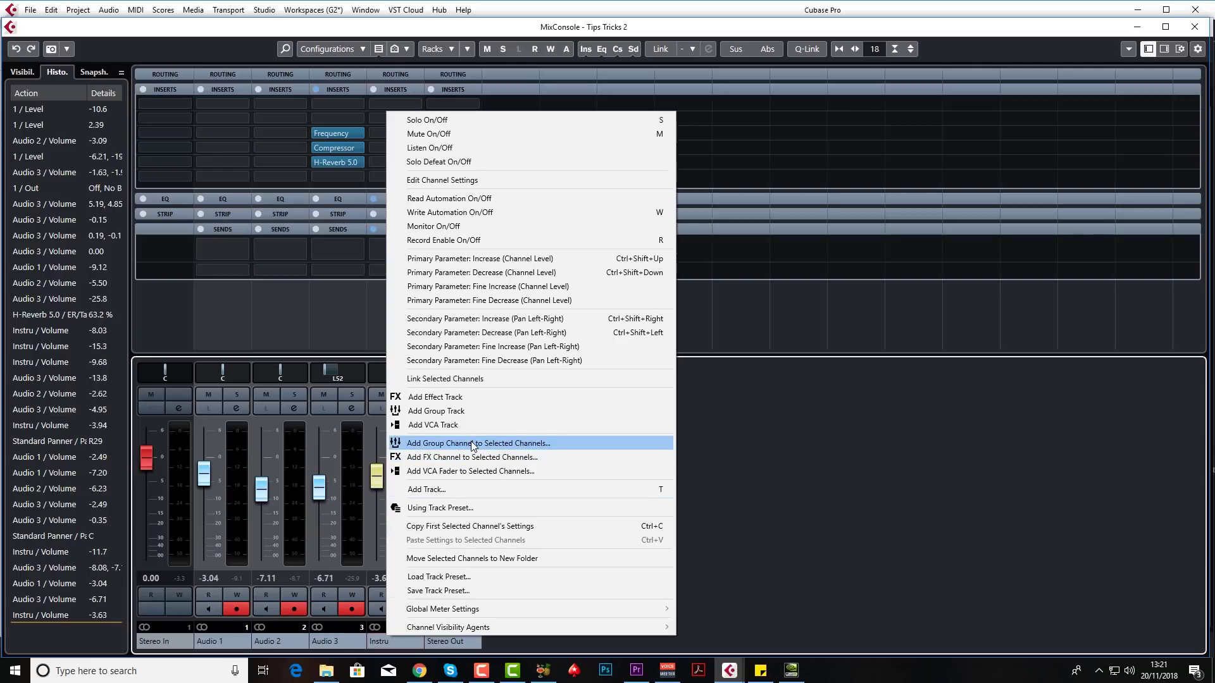
{"action": "left_click", "coordinate": [473, 445]}
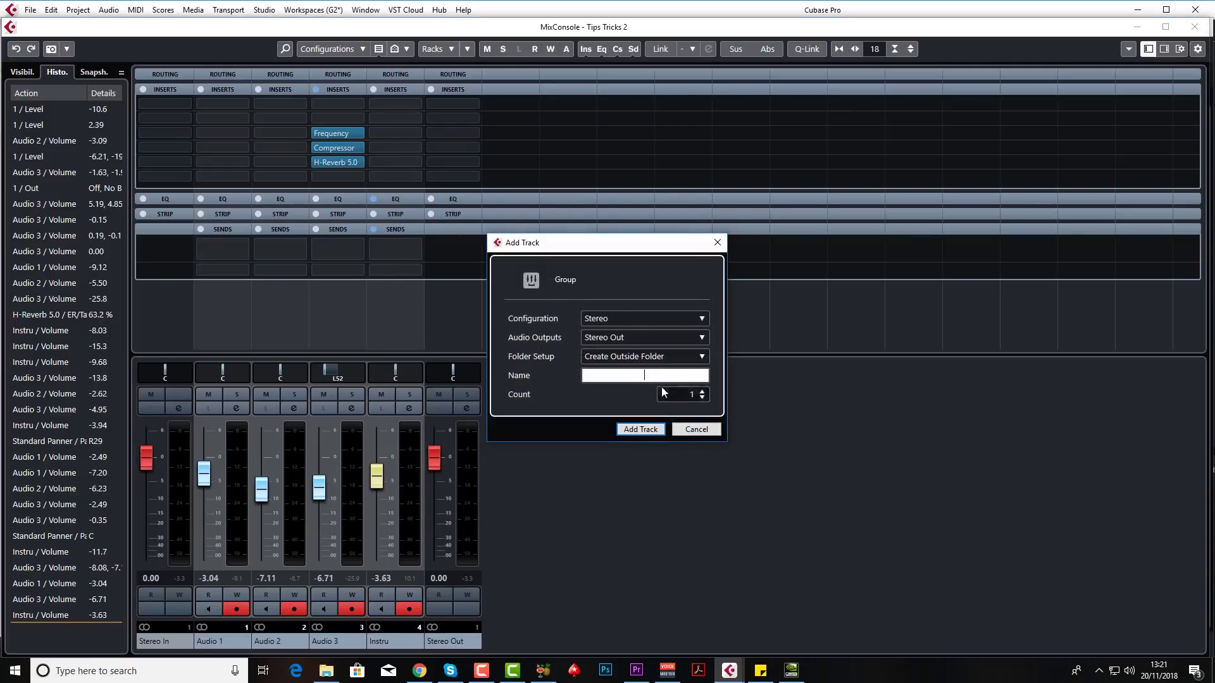
{"action": "left_click", "coordinate": [640, 429]}
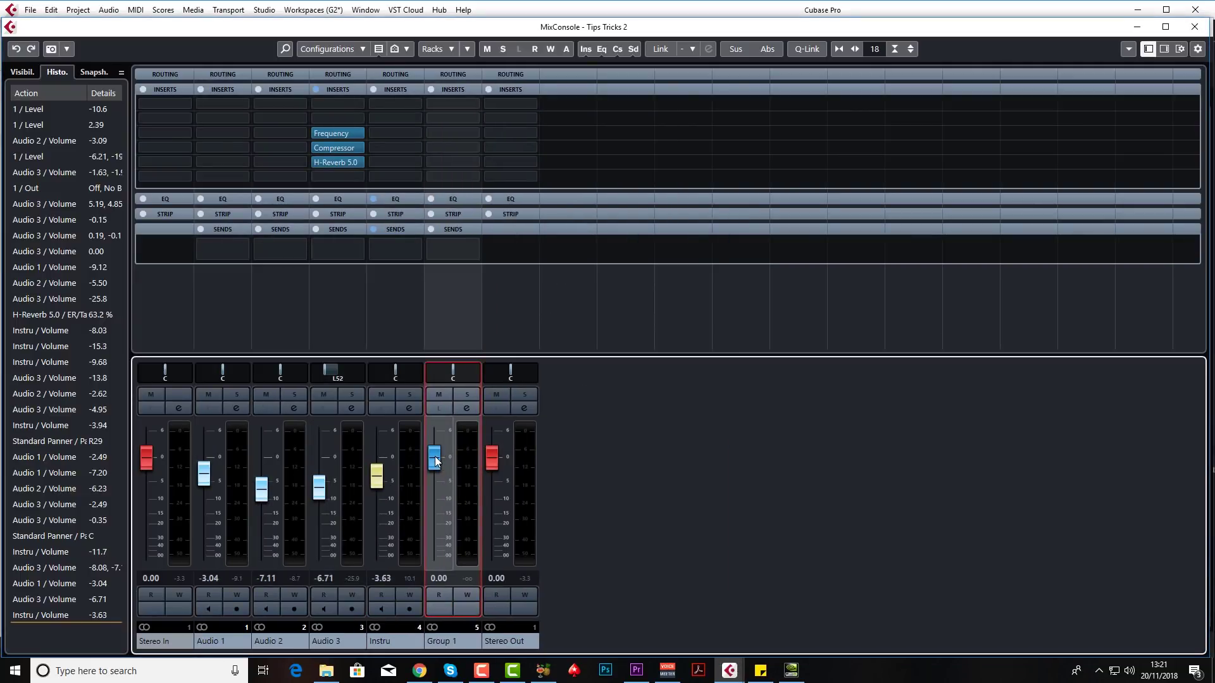
{"action": "left_click_drag", "start_coordinate": [434, 522], "coordinate": [434, 462]}
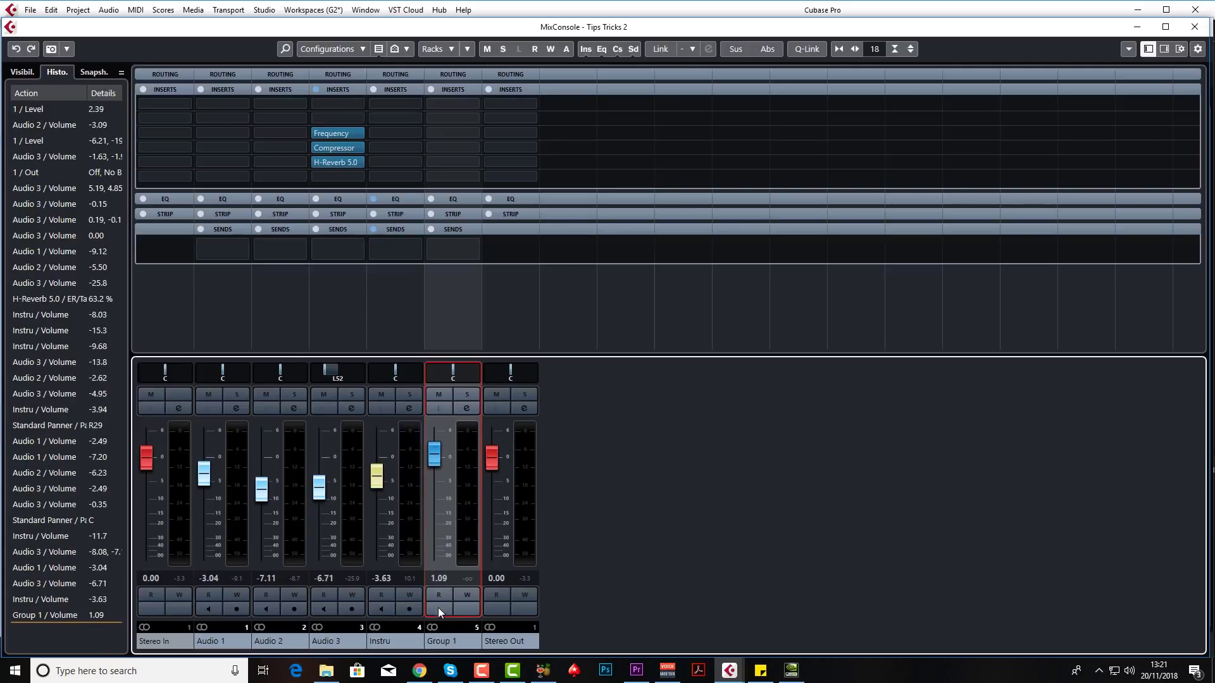
{"action": "key", "text": "ctrl+z"}
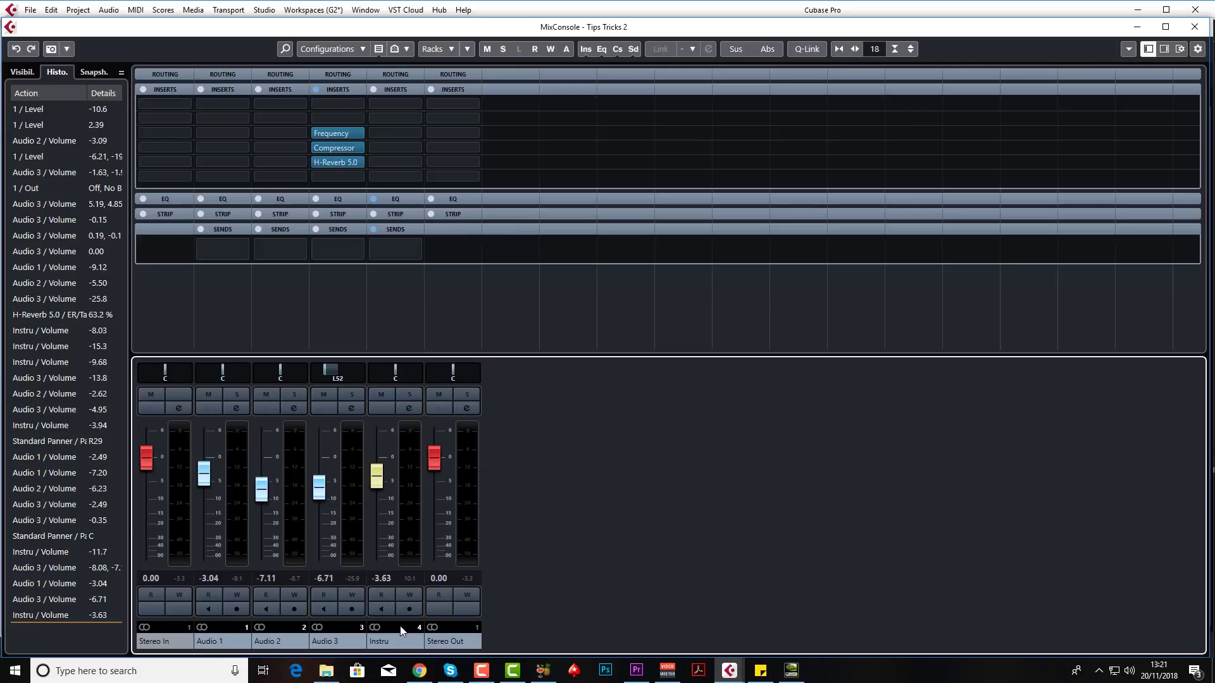
Try a VCA fader on the Audio 1 to Instru channels by lowering it, and undo its creation.
{"action": "left_click", "coordinate": [386, 641], "text": "shift"}
{"action": "right_click", "coordinate": [386, 640]}
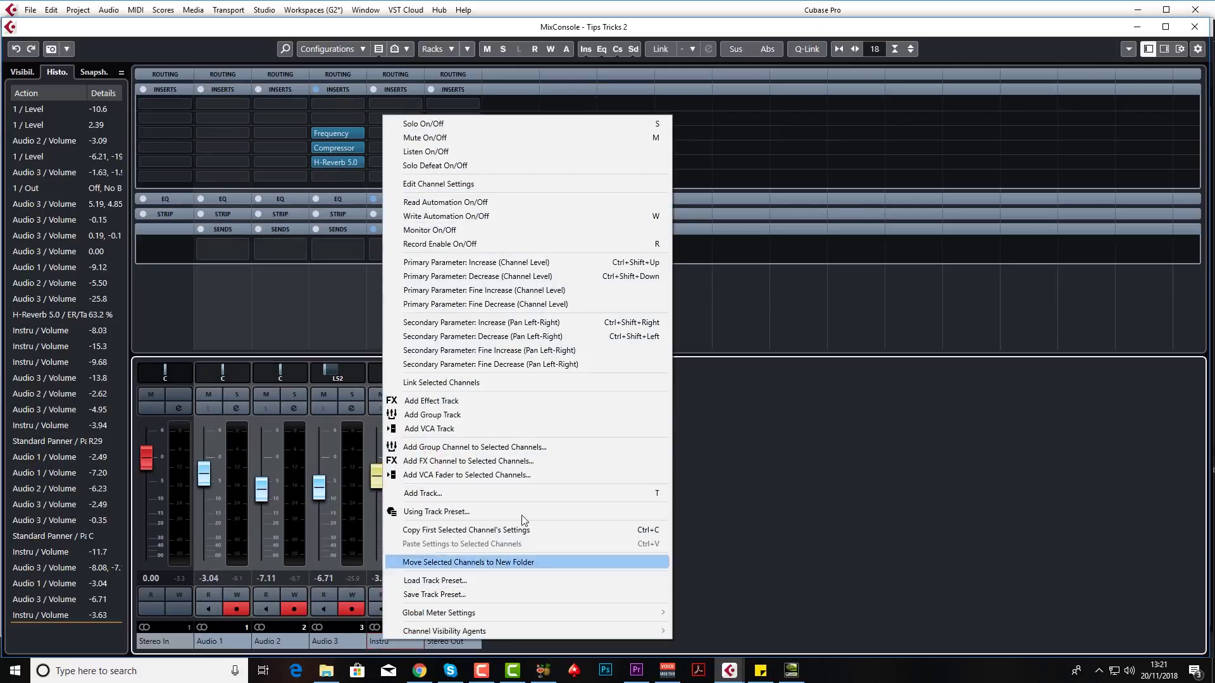
{"action": "left_click", "coordinate": [503, 477]}
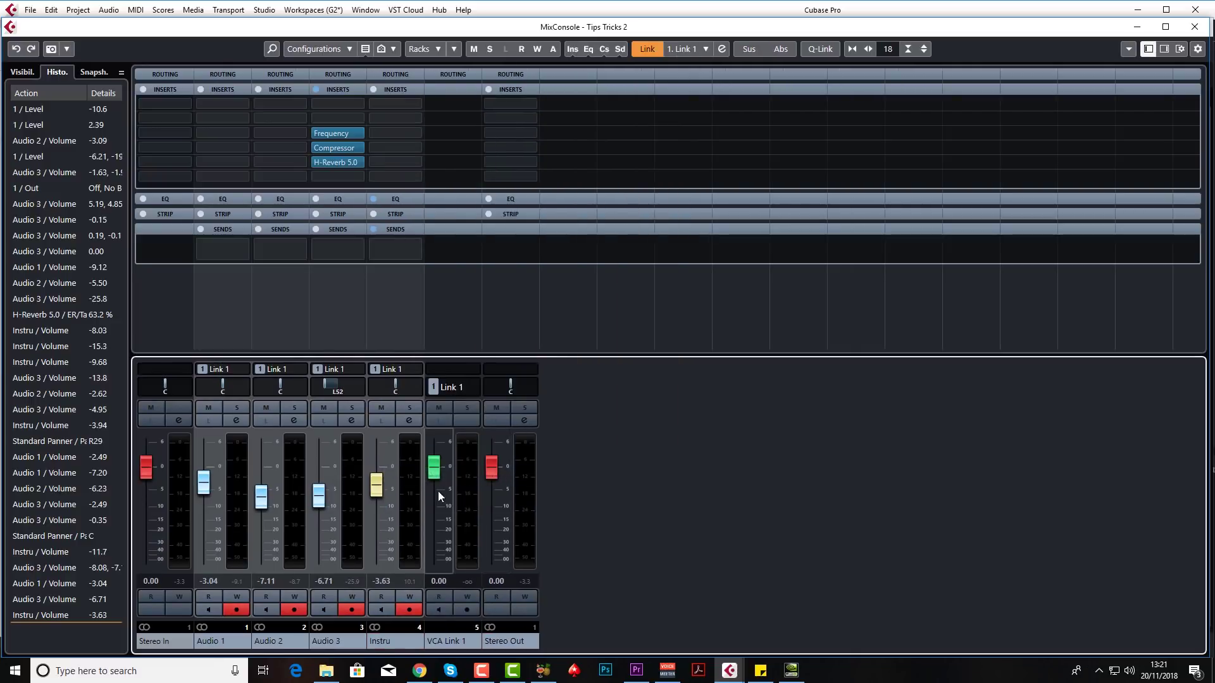
{"action": "mouse_move", "coordinate": [432, 471]}
{"action": "left_mouse_down"}
{"action": "mouse_move", "coordinate": [431, 537]}
{"action": "mouse_move", "coordinate": [431, 457]}
{"action": "mouse_move", "coordinate": [430, 483]}
{"action": "left_mouse_up"}
{"action": "key", "text": "ctrl+z"}
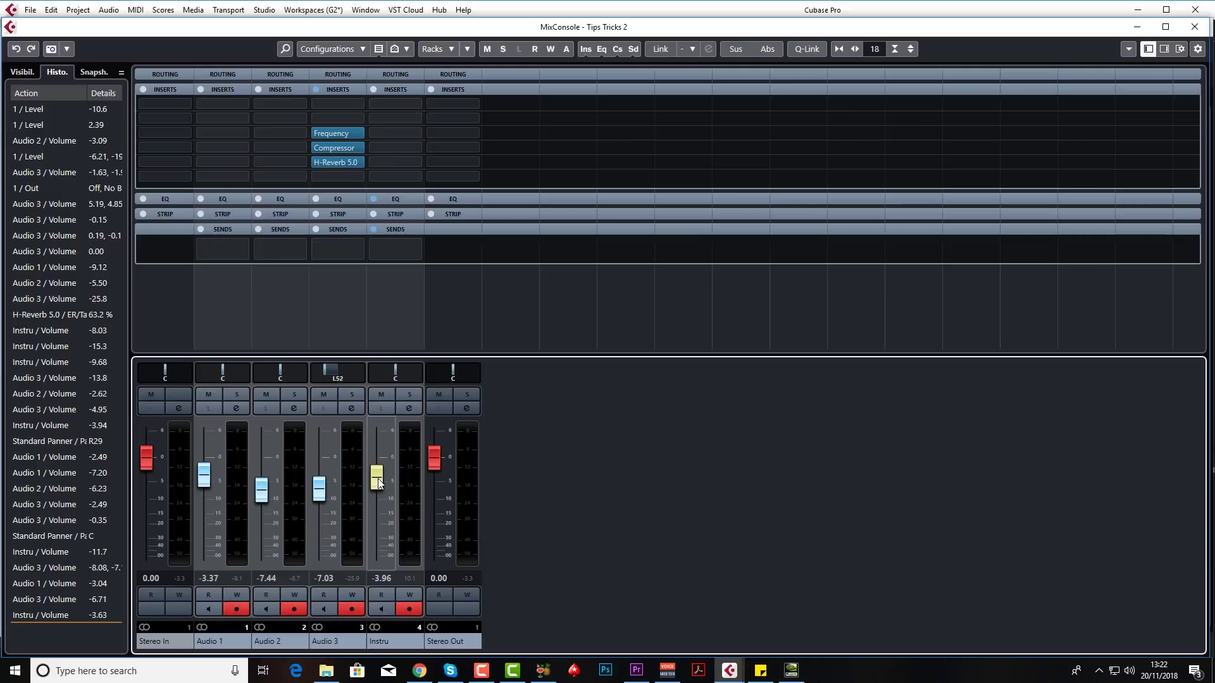
Temporarily link Audio 1 to Instru to raise their volumes to -0.53, -4.60, -4.19 and -1.12, and lower Audio 2 alone to -8.57.
{"action": "mouse_move", "coordinate": [378, 484]}
{"action": "left_mouse_down"}
{"action": "mouse_move", "coordinate": [379, 525]}
{"action": "mouse_move", "coordinate": [381, 463]}
{"action": "left_mouse_up"}
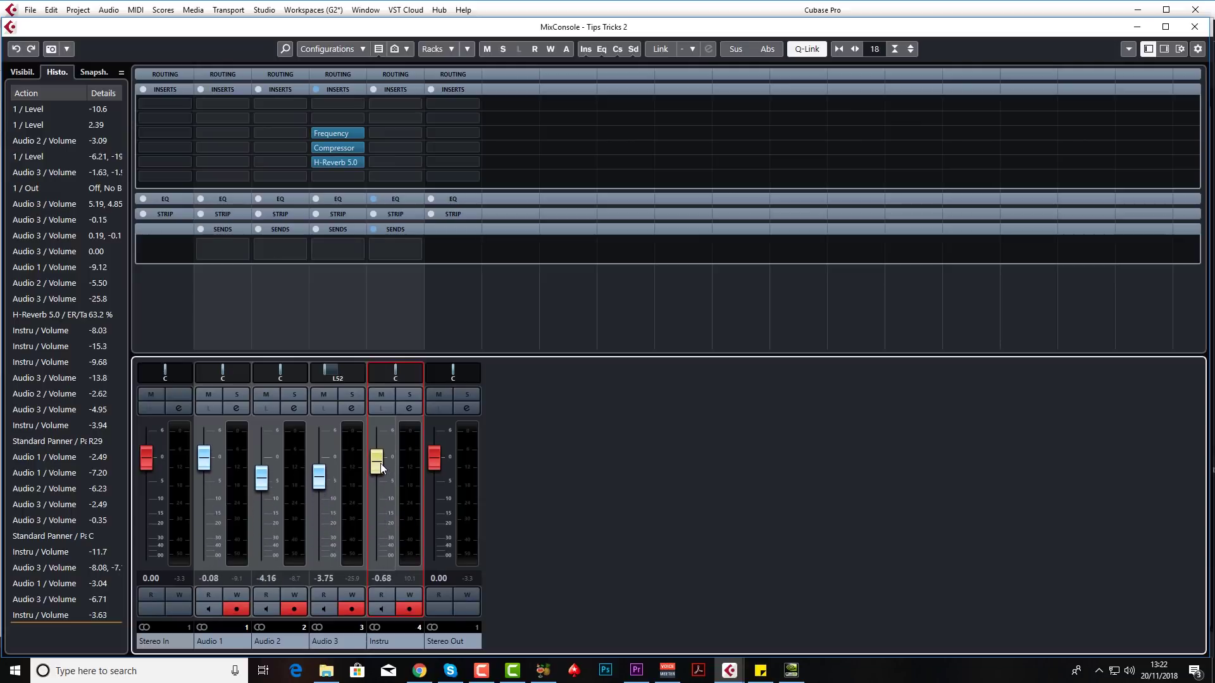
{"action": "mouse_move", "coordinate": [262, 482]}
{"action": "left_mouse_down"}
{"action": "mouse_move", "coordinate": [267, 548]}
{"action": "mouse_move", "coordinate": [270, 478]}
{"action": "left_mouse_up"}
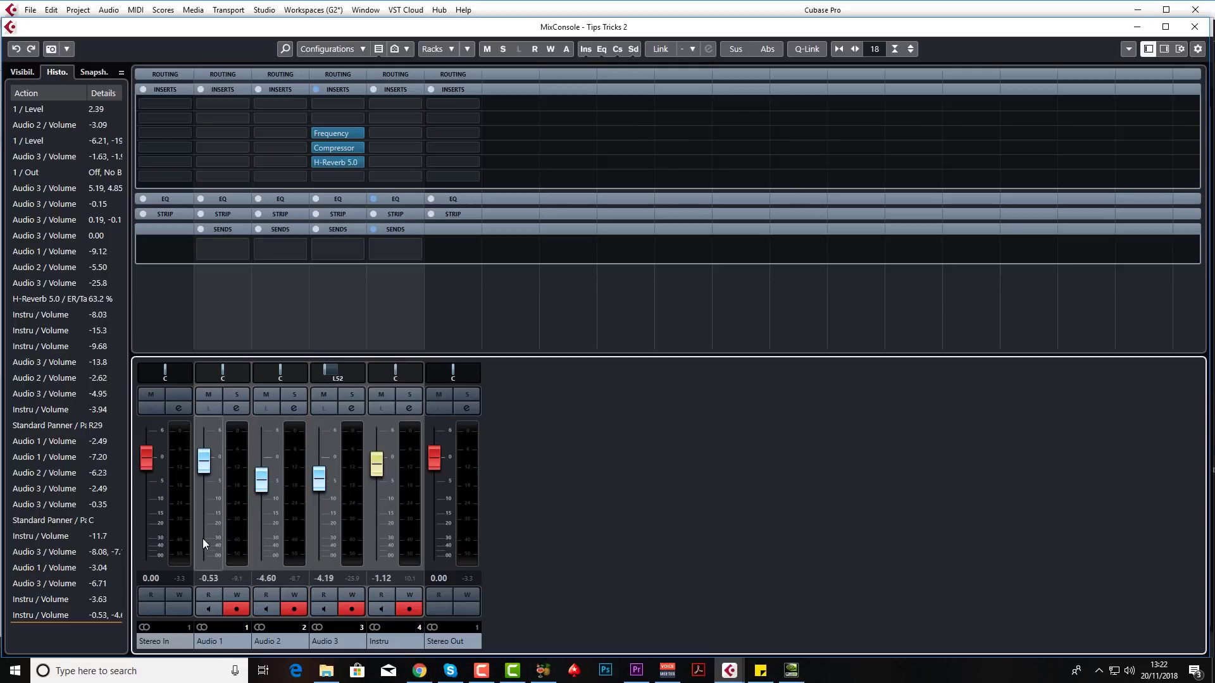
{"action": "left_click_drag", "start_coordinate": [262, 485], "coordinate": [261, 502]}
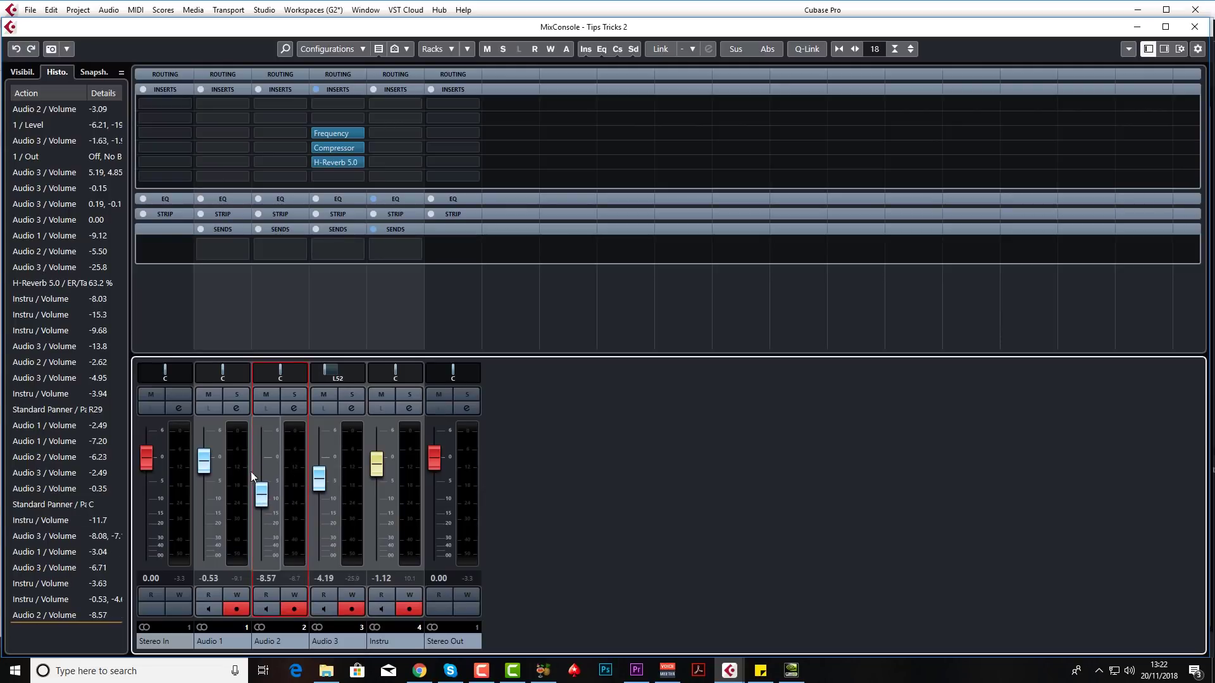
Adjust the temporarily linked volumes to -0.68, -8.72, -4.34 and -1.27, and raise Audio 2 alone to -7.53.
{"action": "key", "text": "shift+alt"}
{"action": "mouse_move", "coordinate": [205, 467]}
{"action": "left_mouse_down"}
{"action": "mouse_move", "coordinate": [204, 546]}
{"action": "mouse_move", "coordinate": [205, 460]}
{"action": "left_mouse_up"}
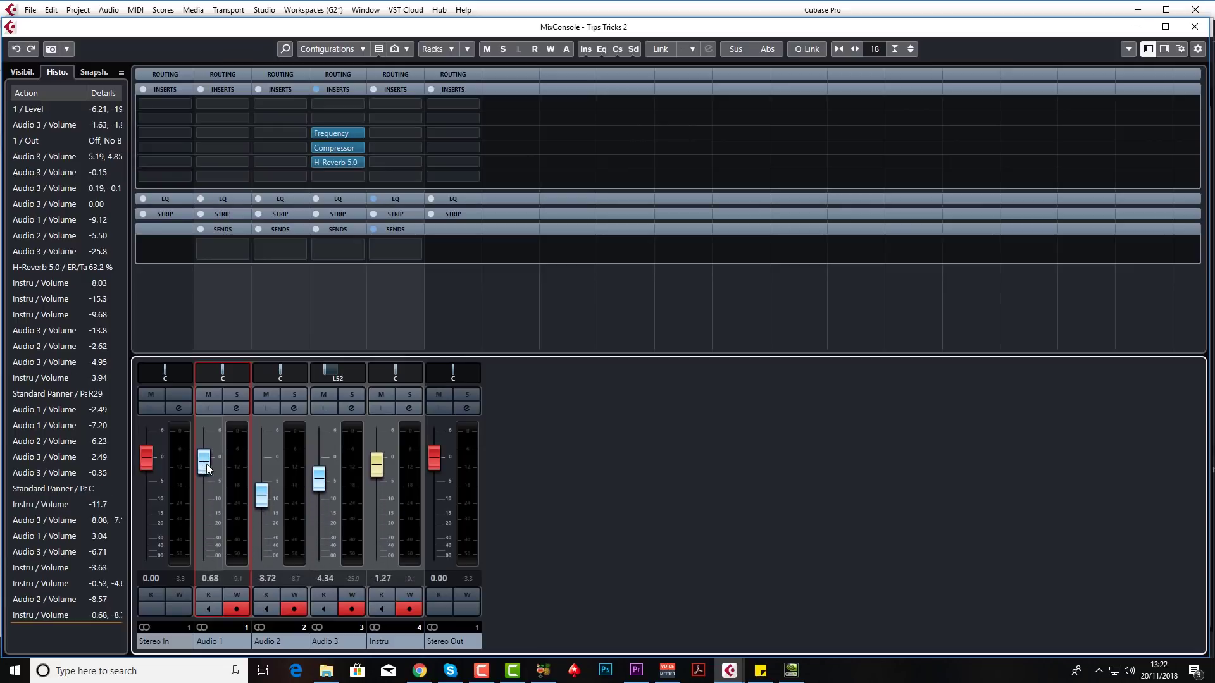
{"action": "left_click", "coordinate": [264, 501]}
{"action": "left_click_drag", "start_coordinate": [263, 501], "coordinate": [264, 496]}
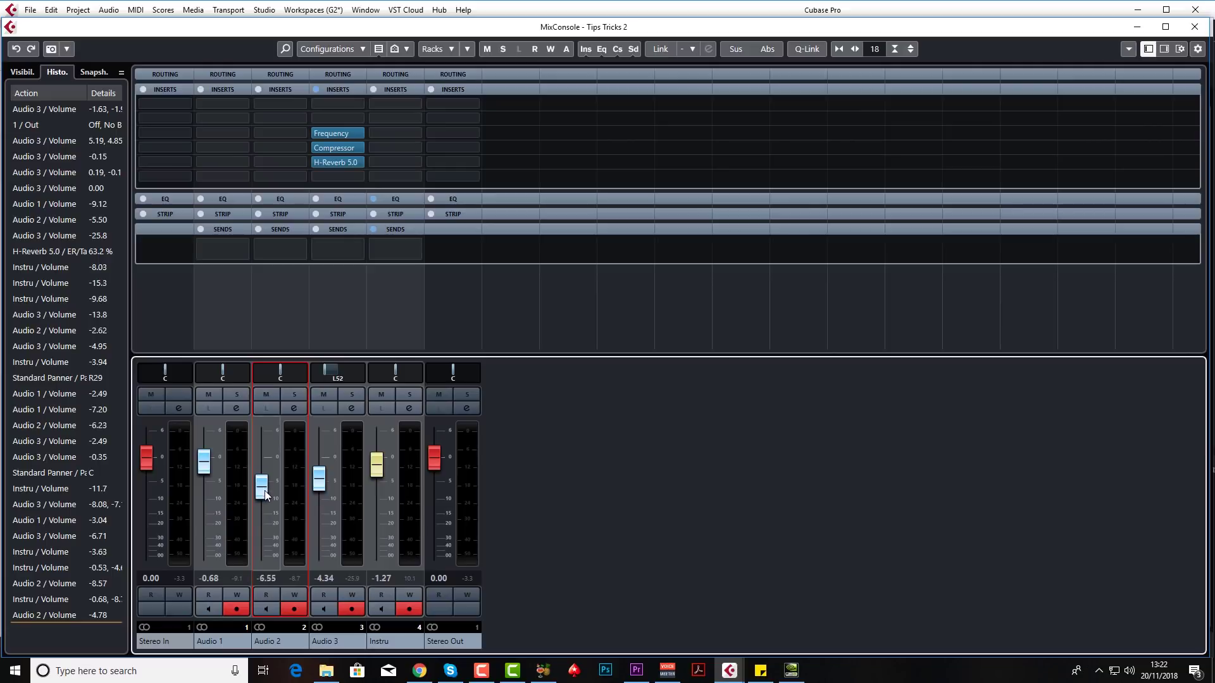
Open the H-Reverb 5.0 editor of Audio 3 and switch the effect's bypass on and off again.
{"action": "double_click", "coordinate": [330, 162]}
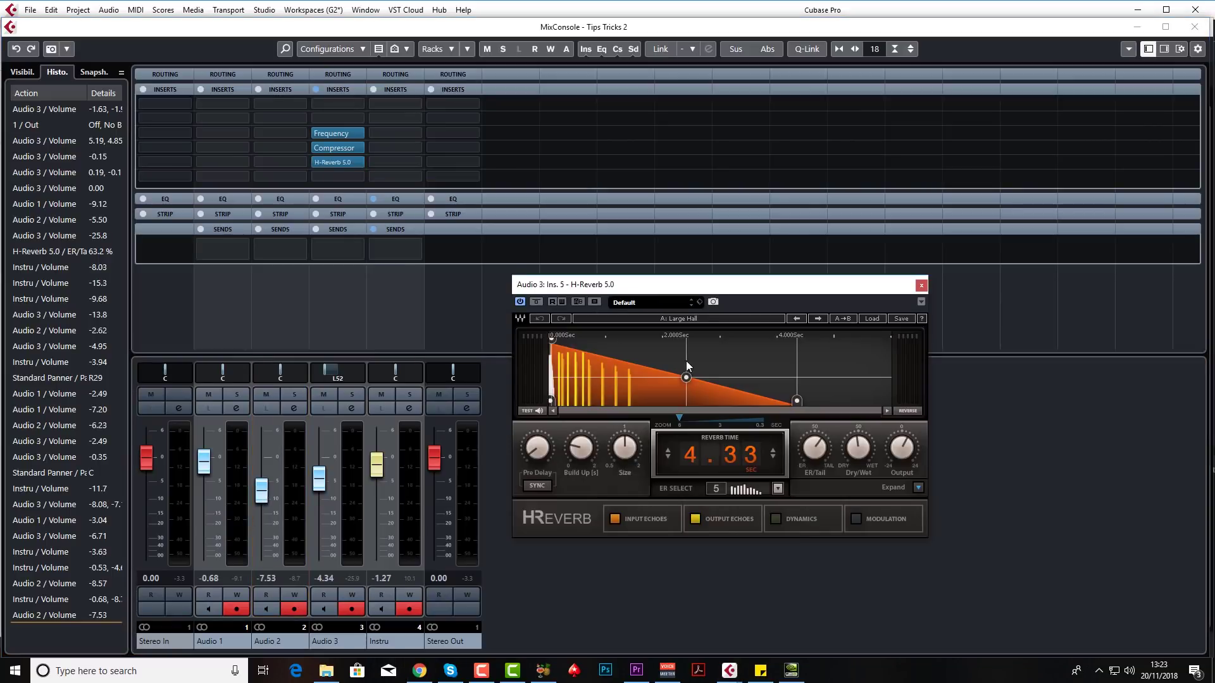
{"action": "left_click_drag", "start_coordinate": [677, 284], "coordinate": [612, 260]}
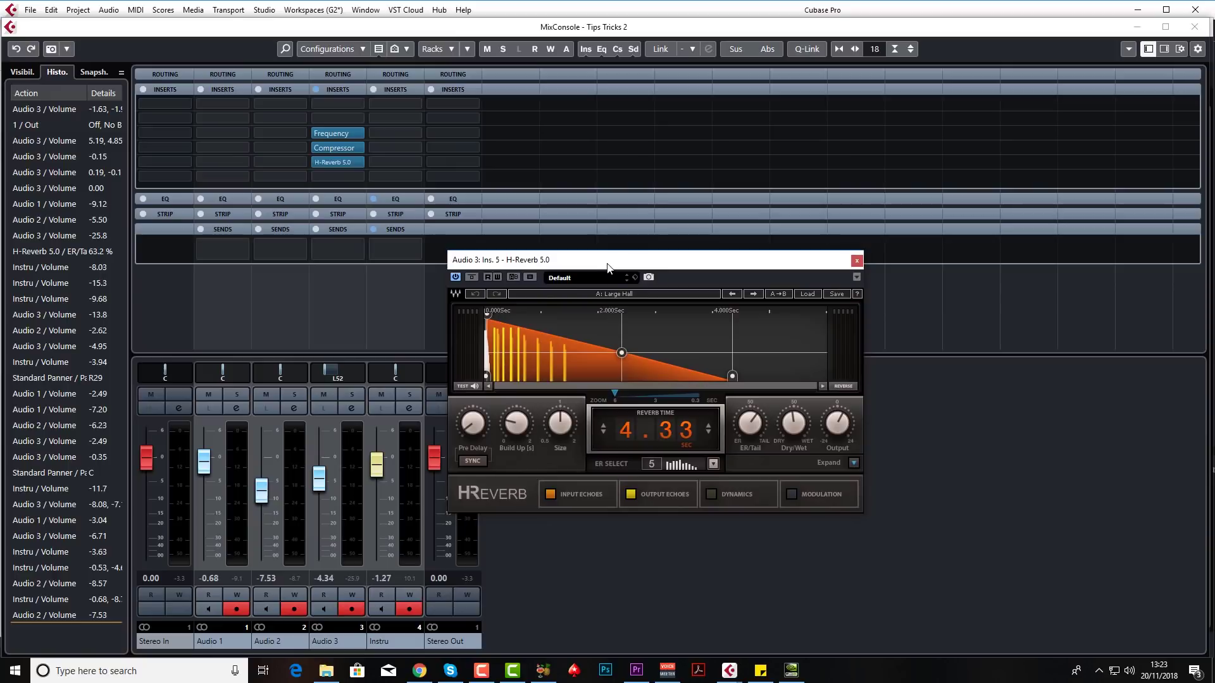
{"action": "left_click", "coordinate": [471, 277]}
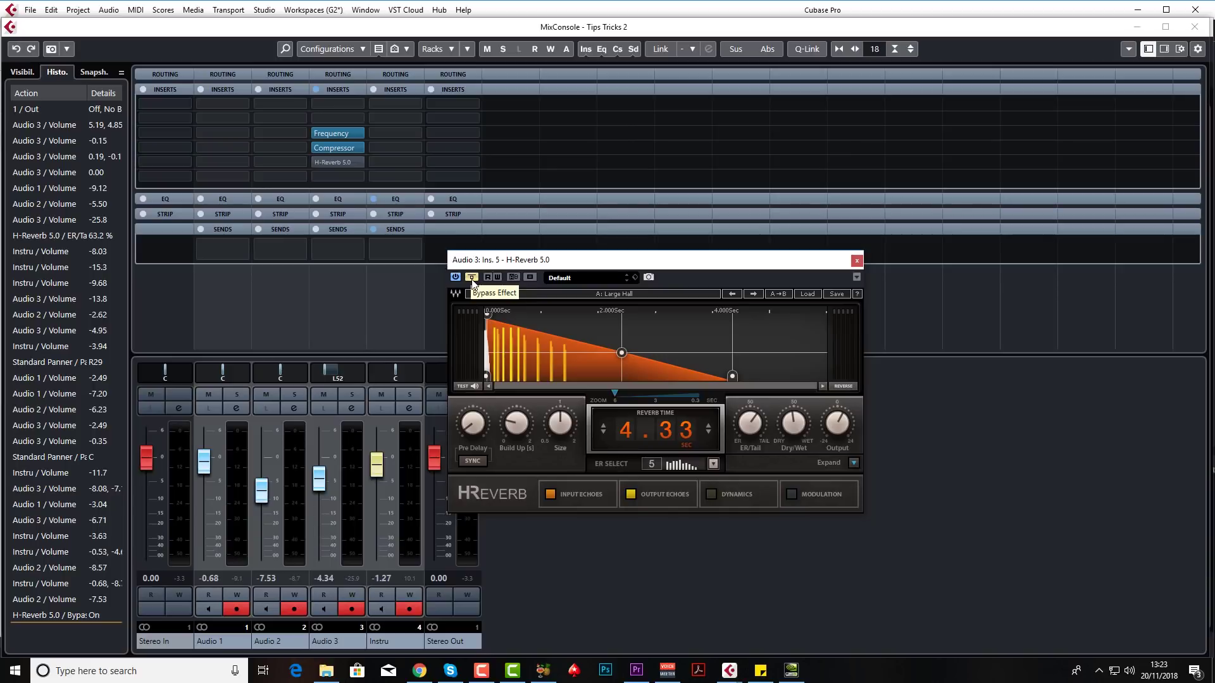
{"action": "left_click", "coordinate": [472, 278]}
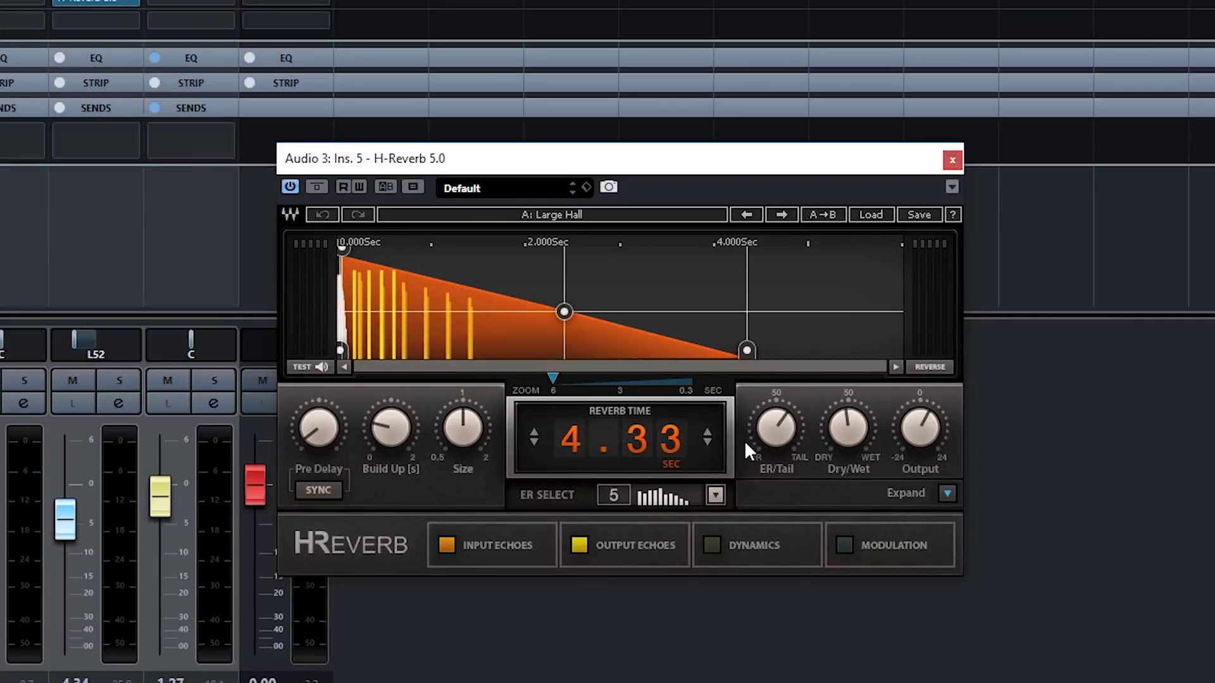
Lower the reverb's ER/Tail, Dry/Wet and Output slightly and increase its Pre Delay in the current A/B setting.
{"action": "left_click_drag", "start_coordinate": [796, 430], "coordinate": [767, 427]}
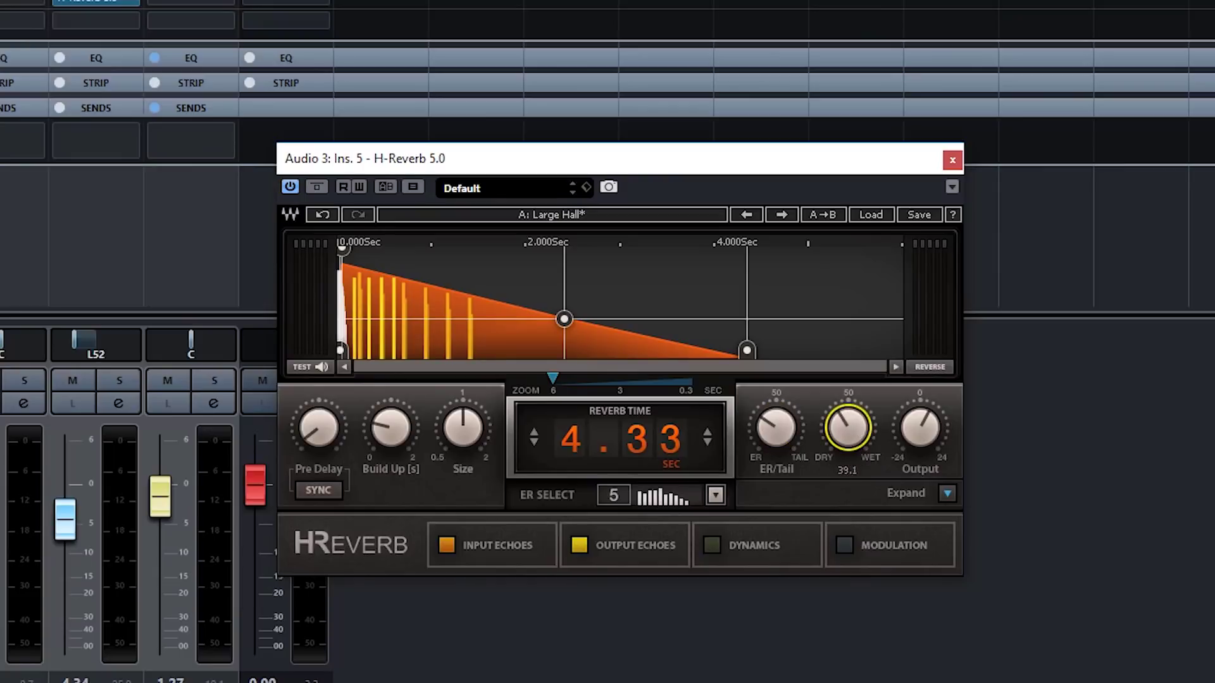
{"action": "left_click_drag", "start_coordinate": [855, 423], "coordinate": [929, 400]}
{"action": "left_click", "coordinate": [769, 425]}
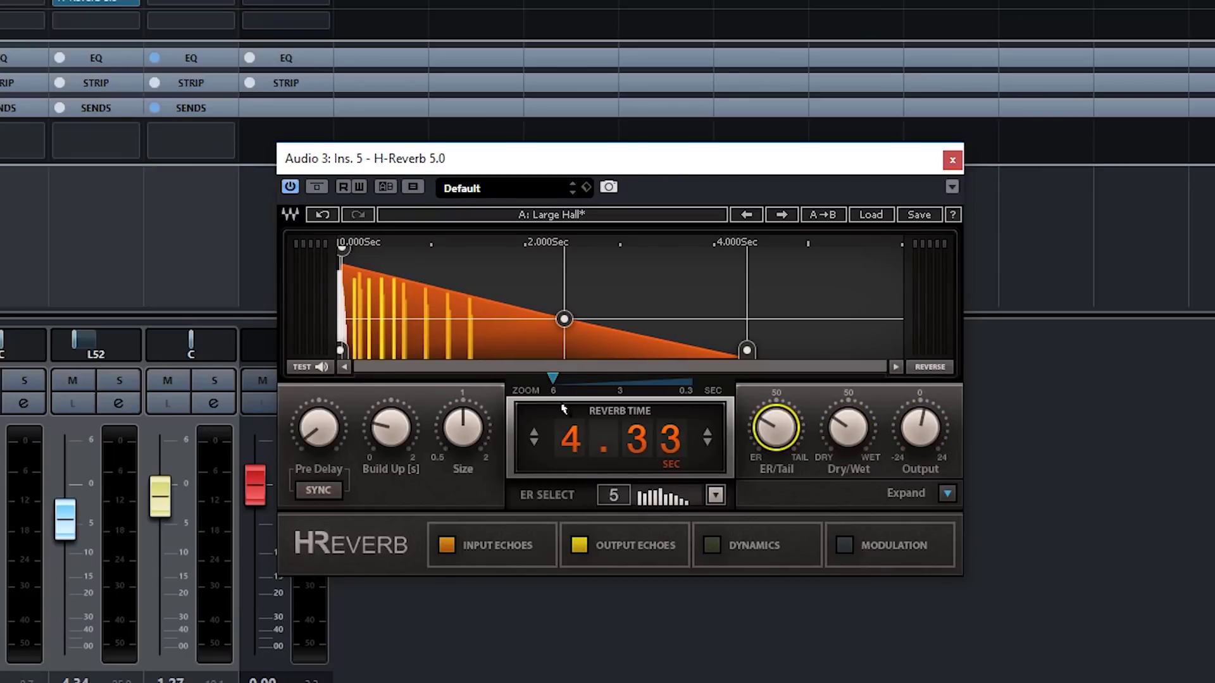
{"action": "left_click_drag", "start_coordinate": [320, 437], "coordinate": [320, 424]}
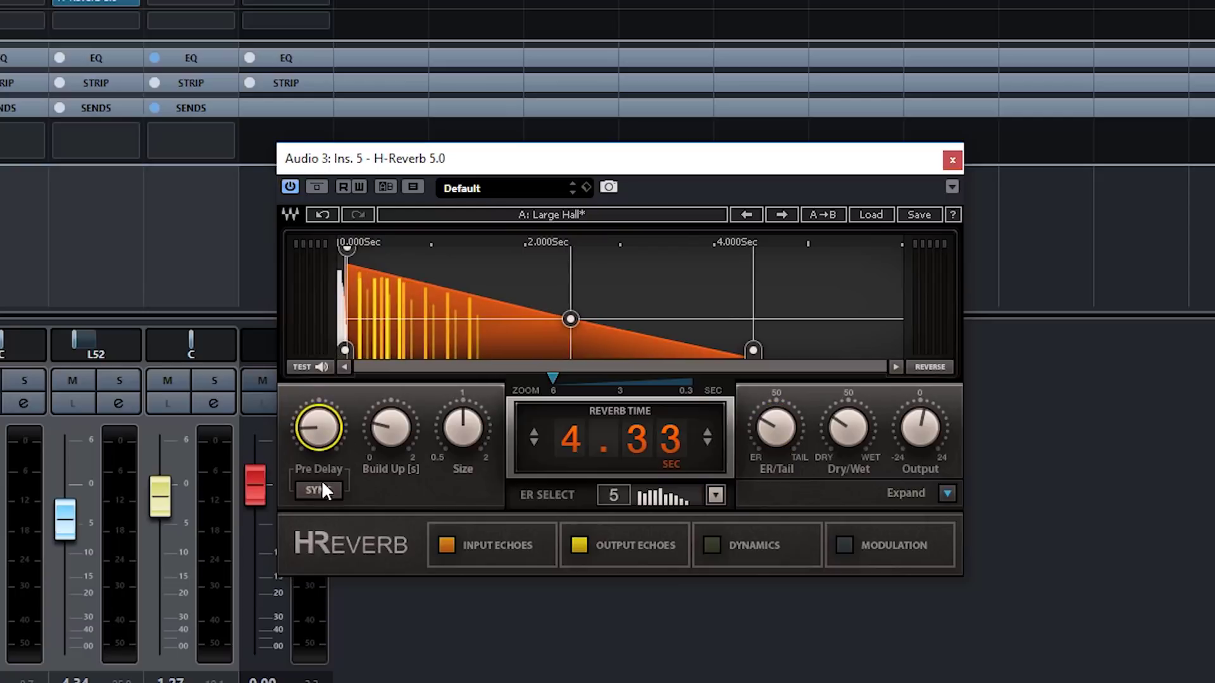
Switch to the alternate A/B setting and raise ER/Tail and Output, set Dry/Wet to about 77.5, and reduce Pre Delay to minimum.
{"action": "left_click", "coordinate": [392, 187]}
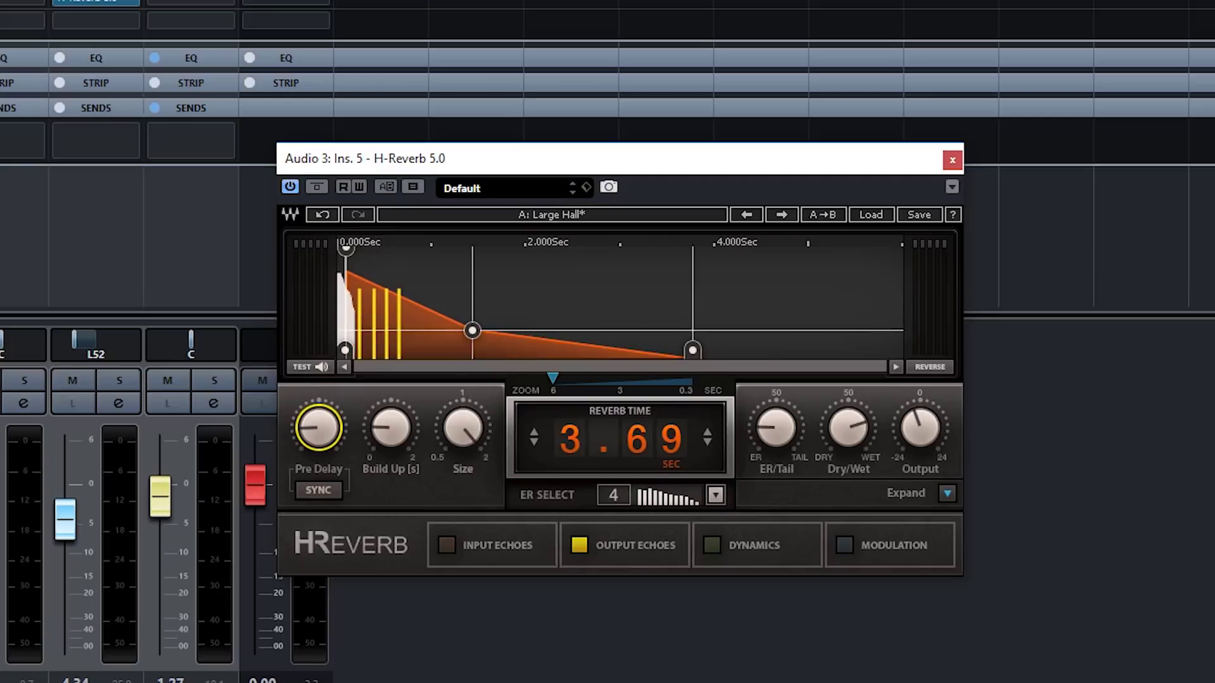
{"action": "left_click_drag", "start_coordinate": [786, 428], "coordinate": [785, 415]}
{"action": "left_click", "coordinate": [841, 442]}
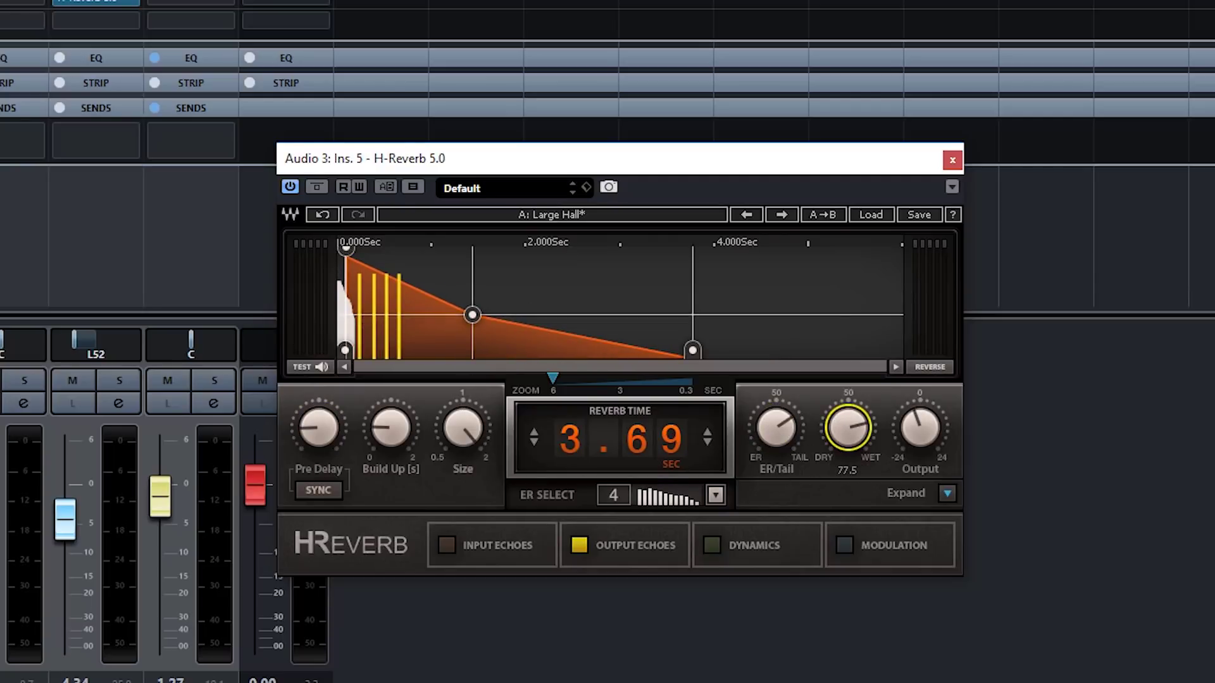
{"action": "left_click_drag", "start_coordinate": [919, 448], "coordinate": [918, 443]}
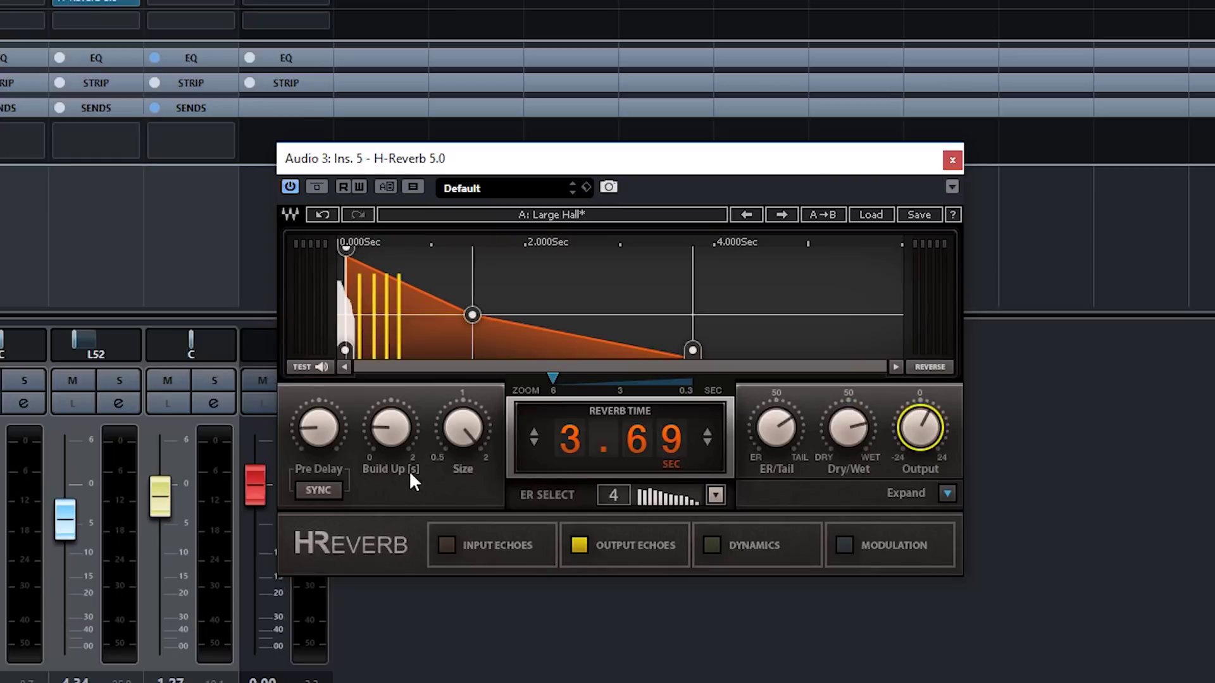
{"action": "left_click_drag", "start_coordinate": [313, 435], "coordinate": [312, 457]}
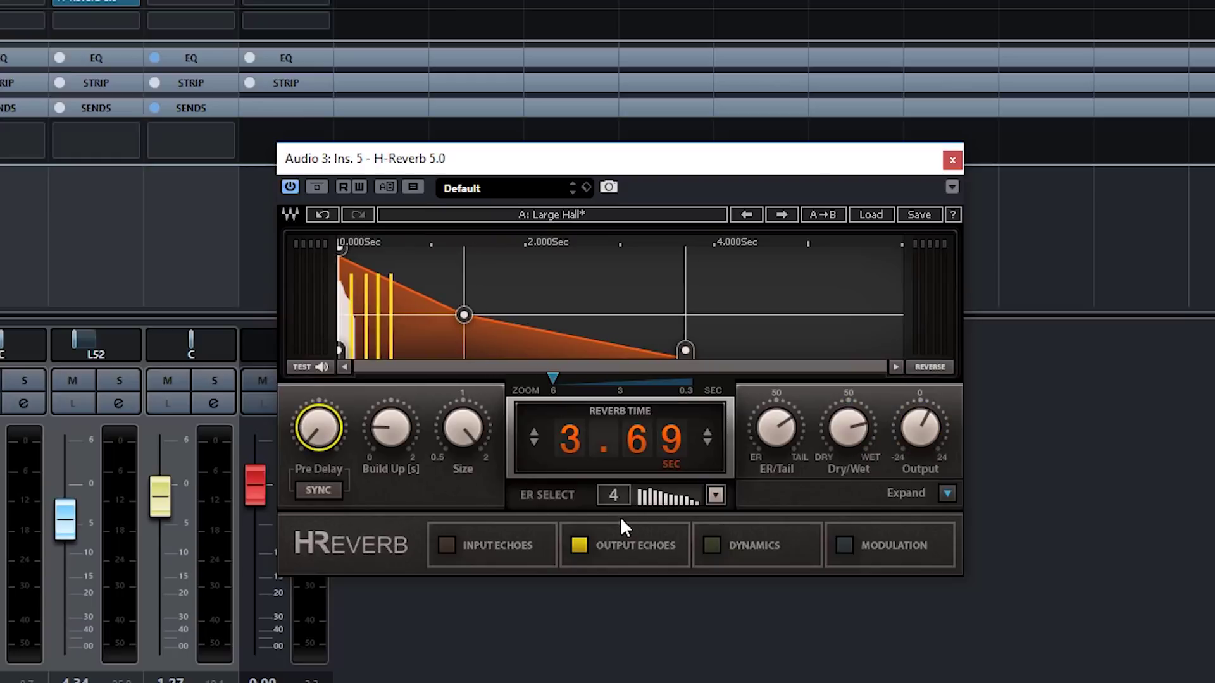
Compare the two H-Reverb settings by switching back and forth between A and B.
{"action": "left_click", "coordinate": [381, 188]}
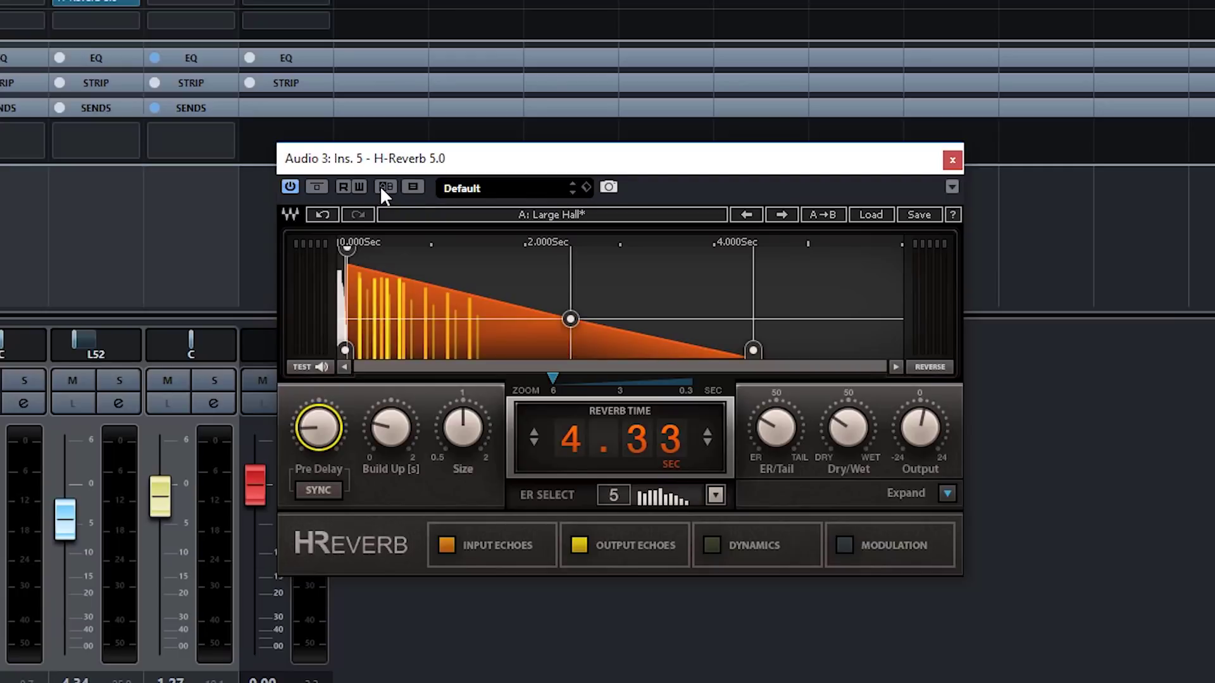
{"action": "left_click", "coordinate": [384, 188]}
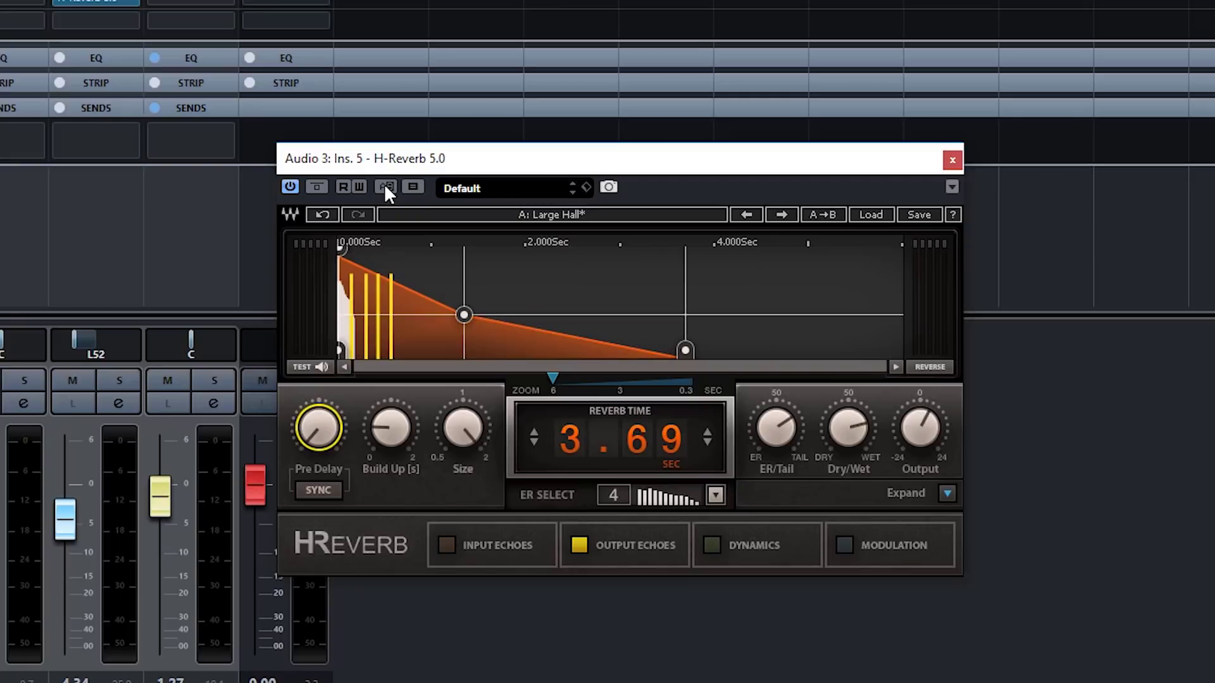
{"action": "left_click", "coordinate": [380, 187]}
{"action": "left_click", "coordinate": [380, 186]}
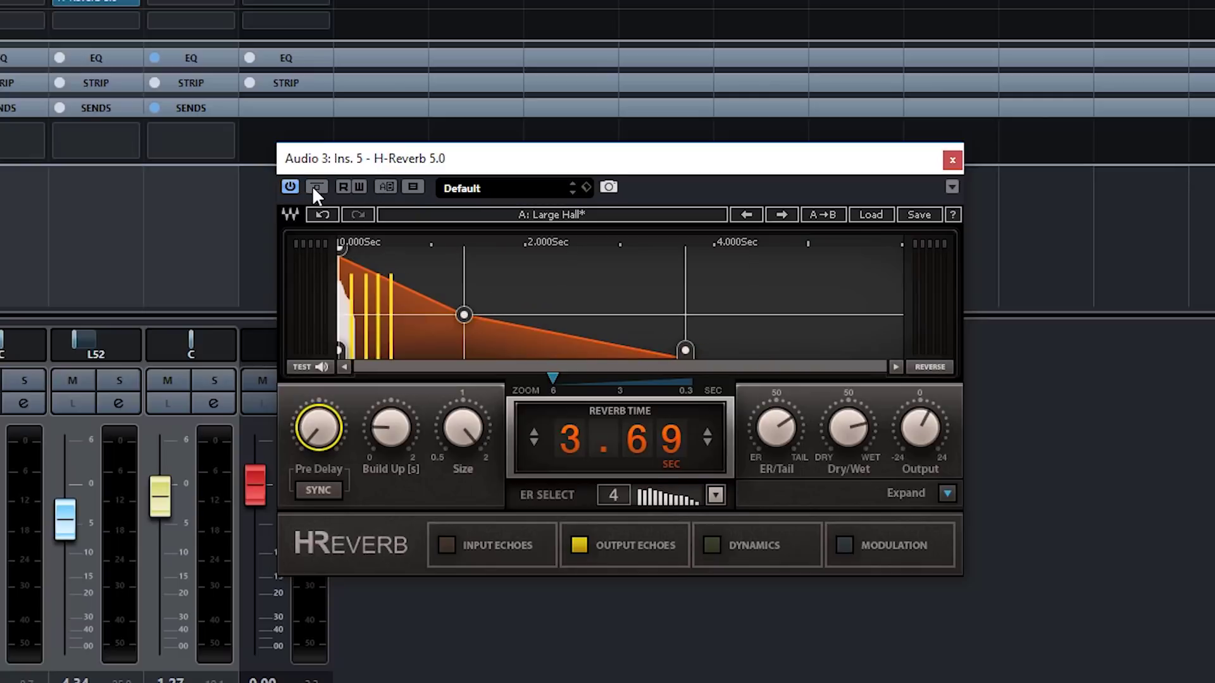
Close the H-Reverb 5.0 editor of Audio 3 and the MixConsole window.
{"action": "left_click", "coordinate": [1008, 234]}
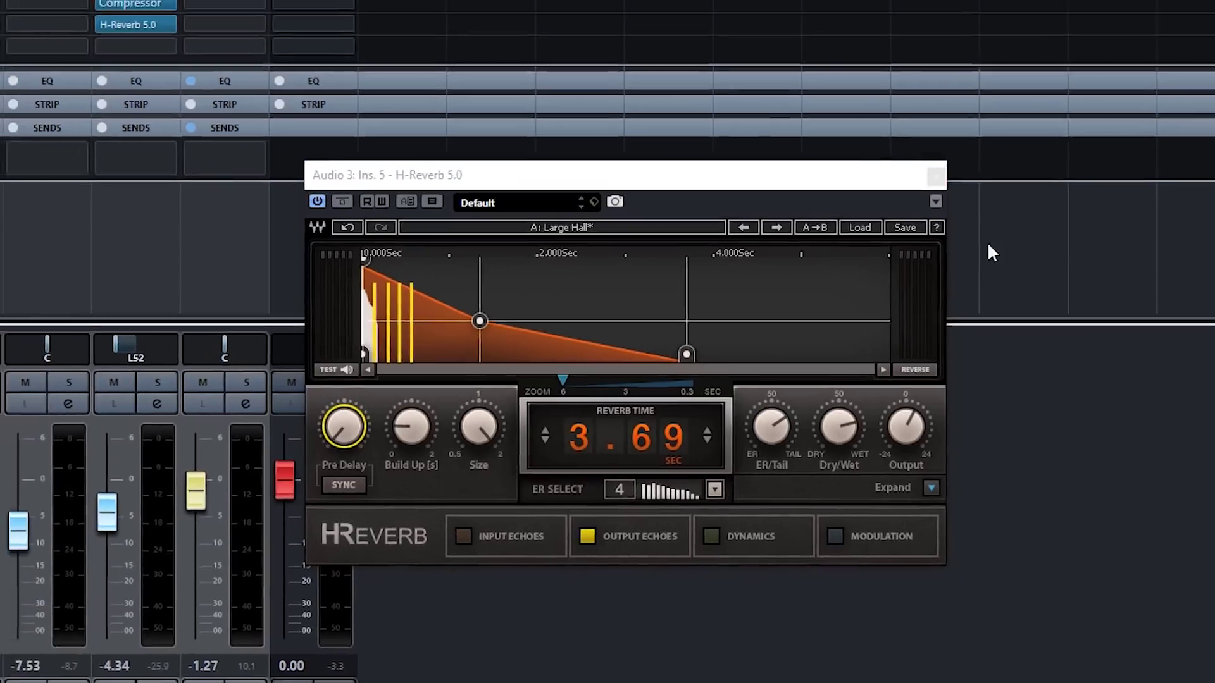
{"action": "left_click", "coordinate": [935, 175]}
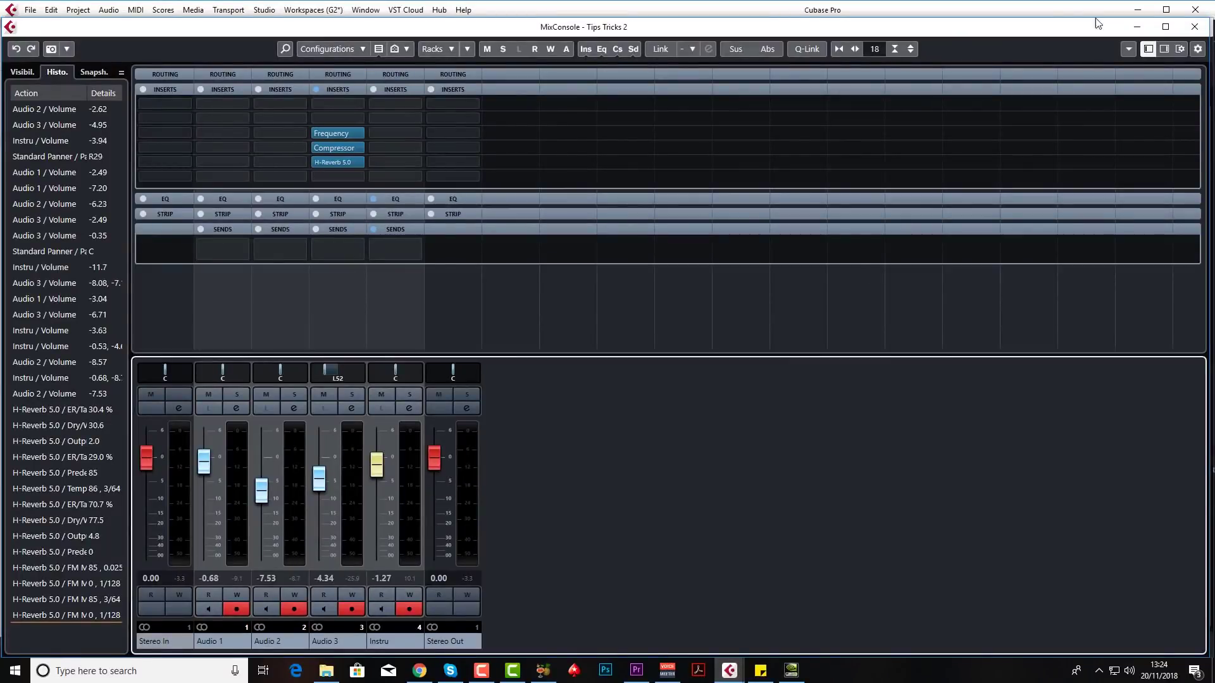
{"action": "left_click", "coordinate": [1194, 28]}
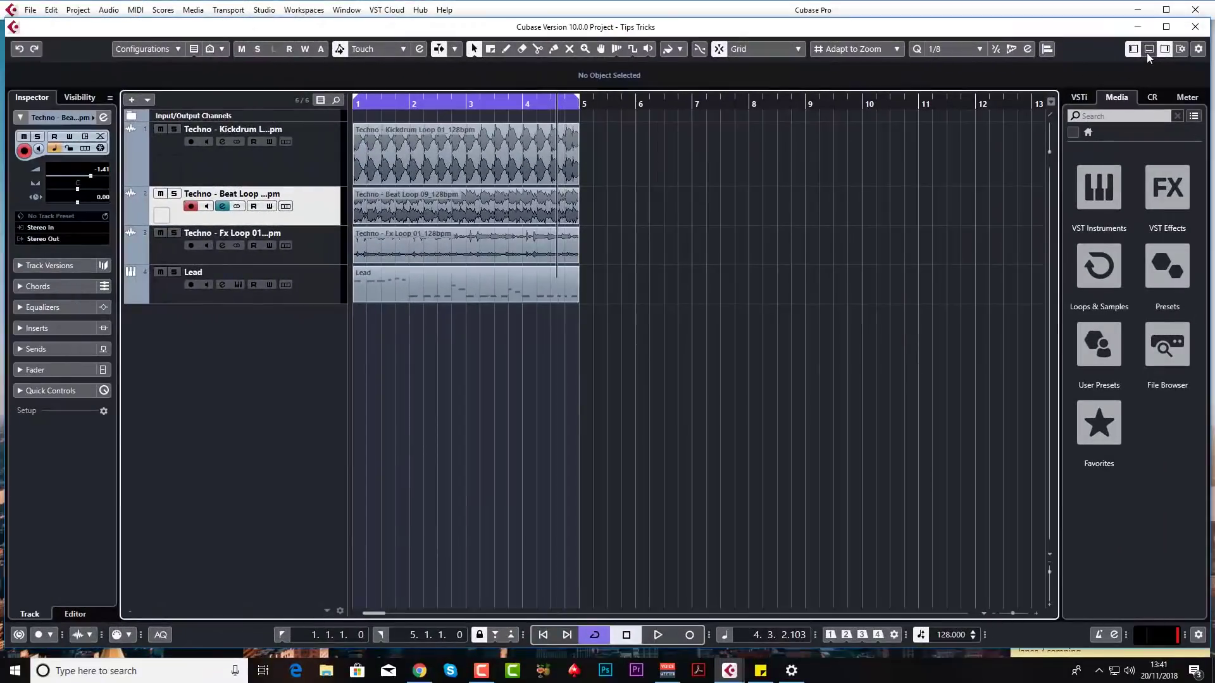
Show the Chord Pads in the lower zone, place the Emin chord on the Lead track at bar 6, and shrink the lower zone.
{"action": "left_click", "coordinate": [1149, 49]}
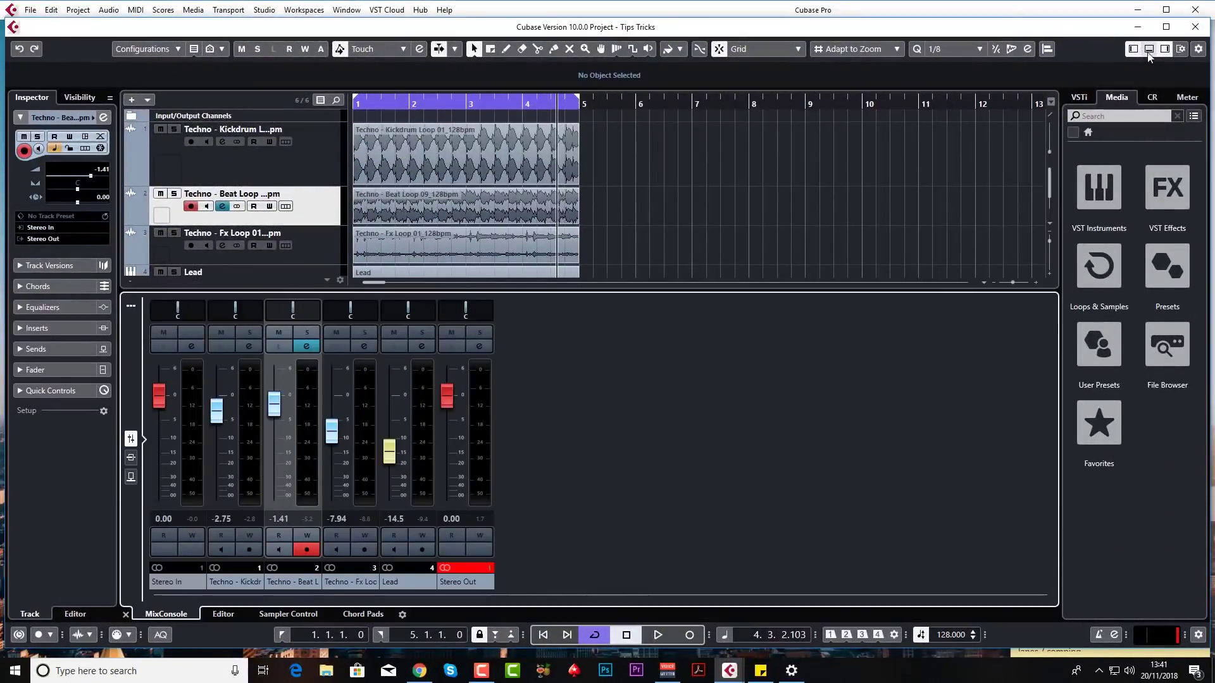
{"action": "left_click", "coordinate": [352, 616]}
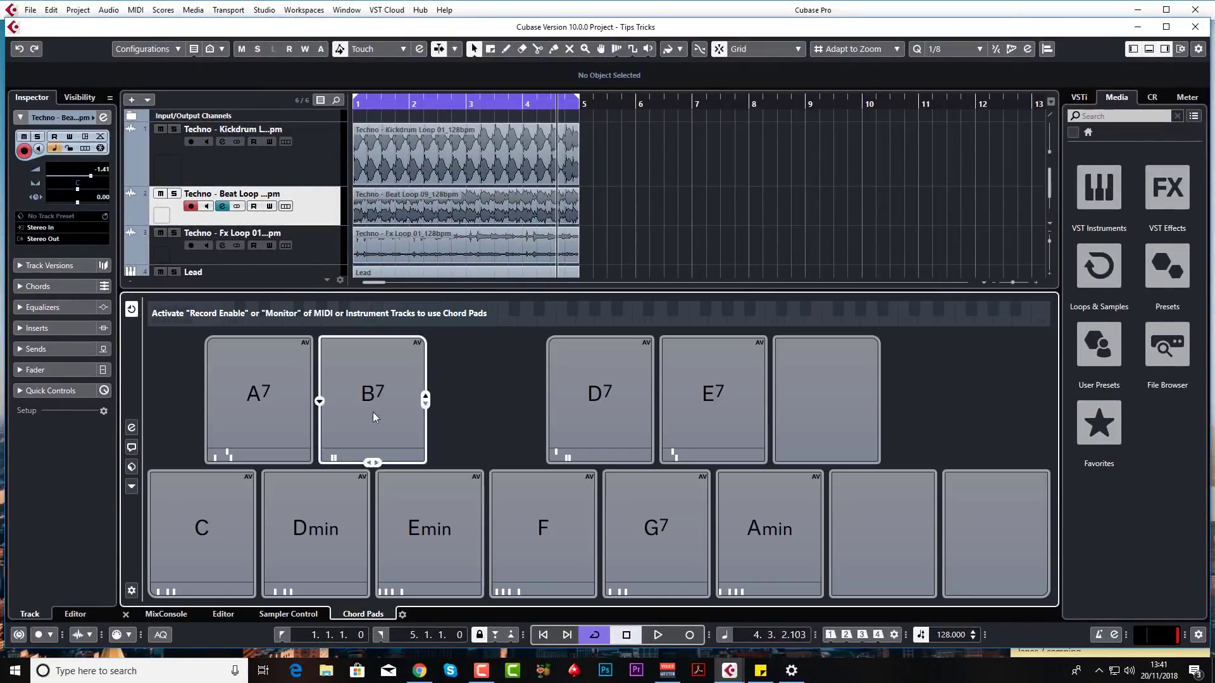
{"action": "scroll", "coordinate": [628, 276], "scroll_direction": "down", "scroll_amount": 1}
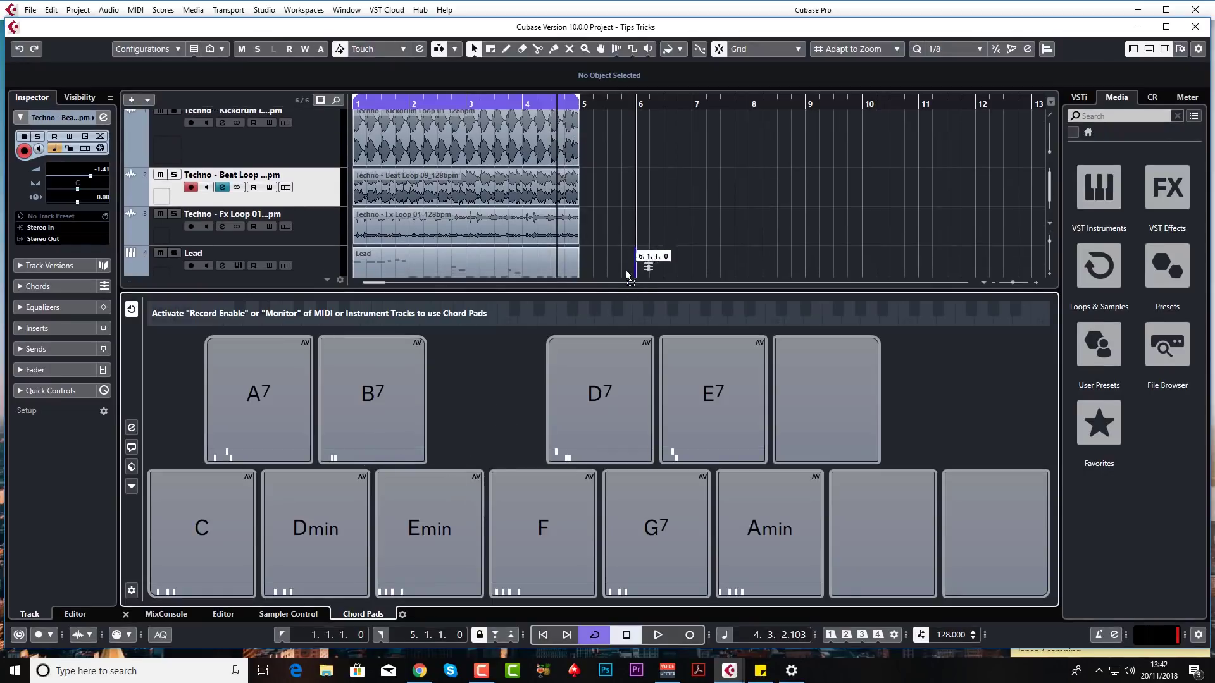
{"action": "left_click_drag", "start_coordinate": [628, 276], "coordinate": [639, 239]}
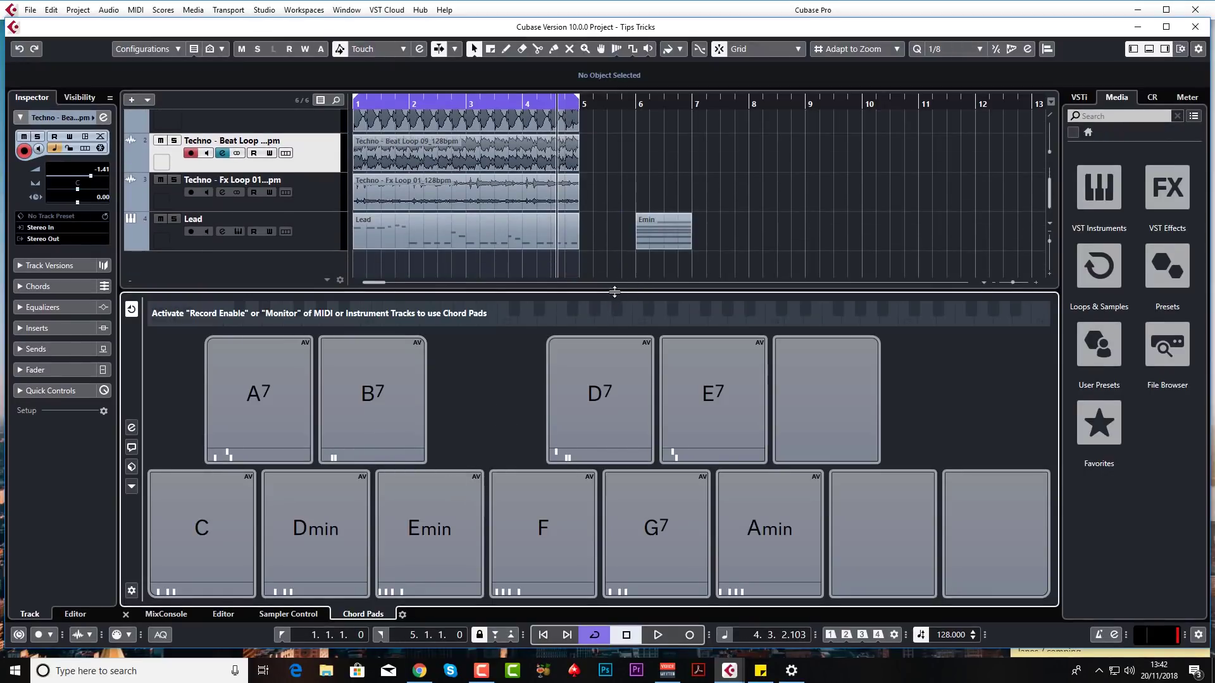
{"action": "left_click_drag", "start_coordinate": [614, 291], "coordinate": [609, 405]}
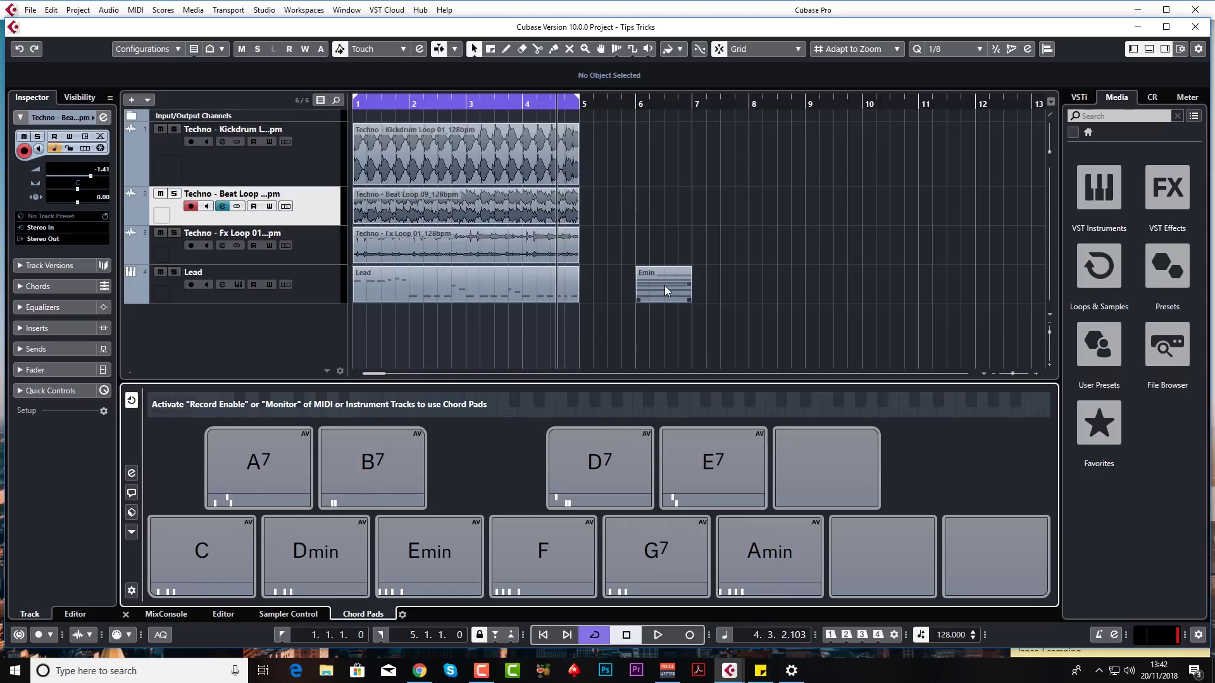
Delete the Emin chord part at bar 6 and hide the lower zone.
{"action": "key", "text": "Delete"}
{"action": "left_click", "coordinate": [1148, 49]}
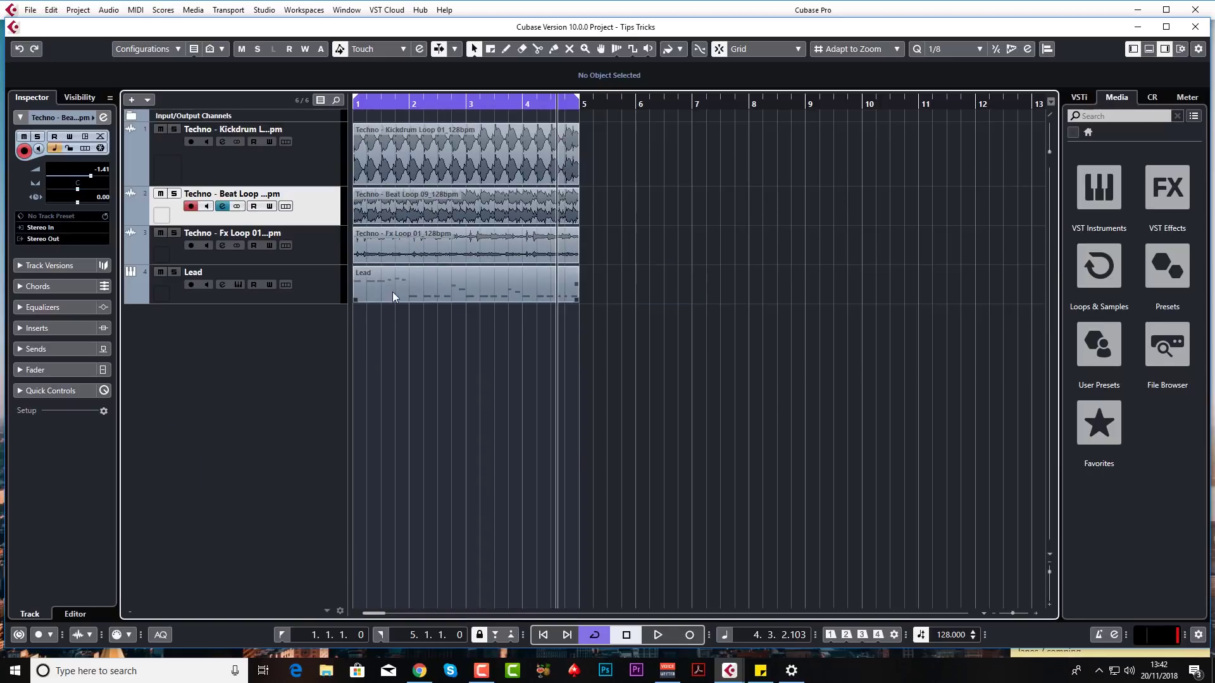
Open the Lead part in the Key Editor and delete all of its notes.
{"action": "double_click", "coordinate": [461, 283]}
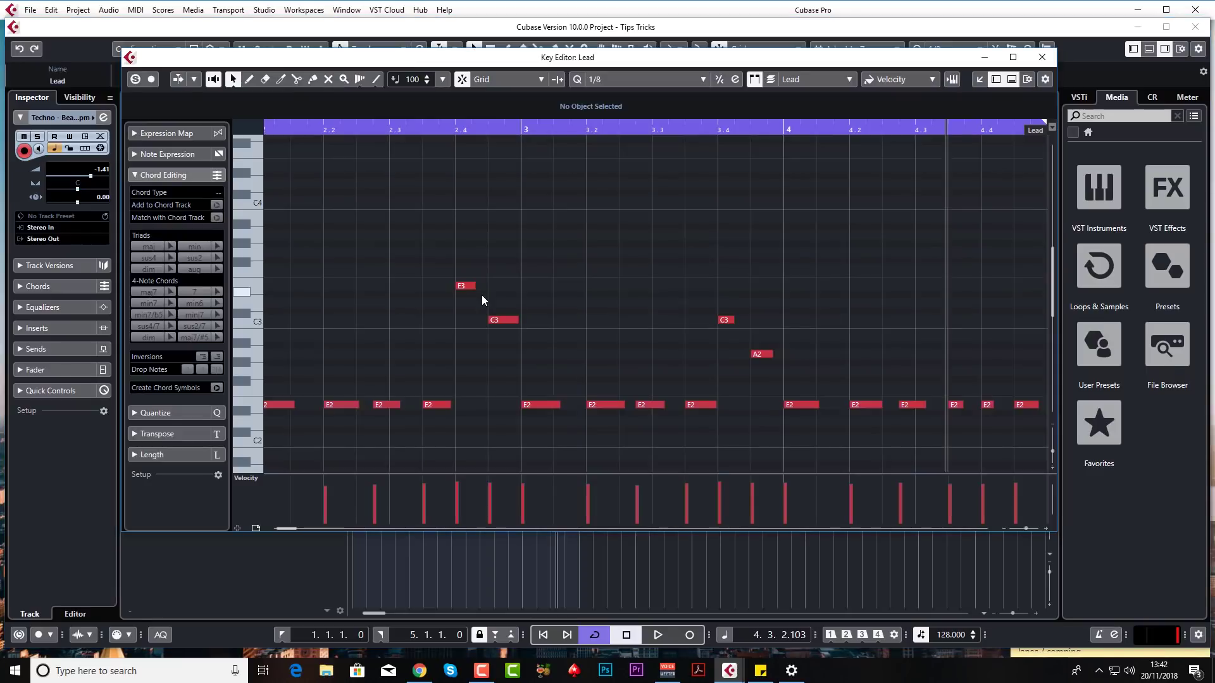
{"action": "key", "text": "ctrl+a"}
{"action": "key", "text": "Delete"}
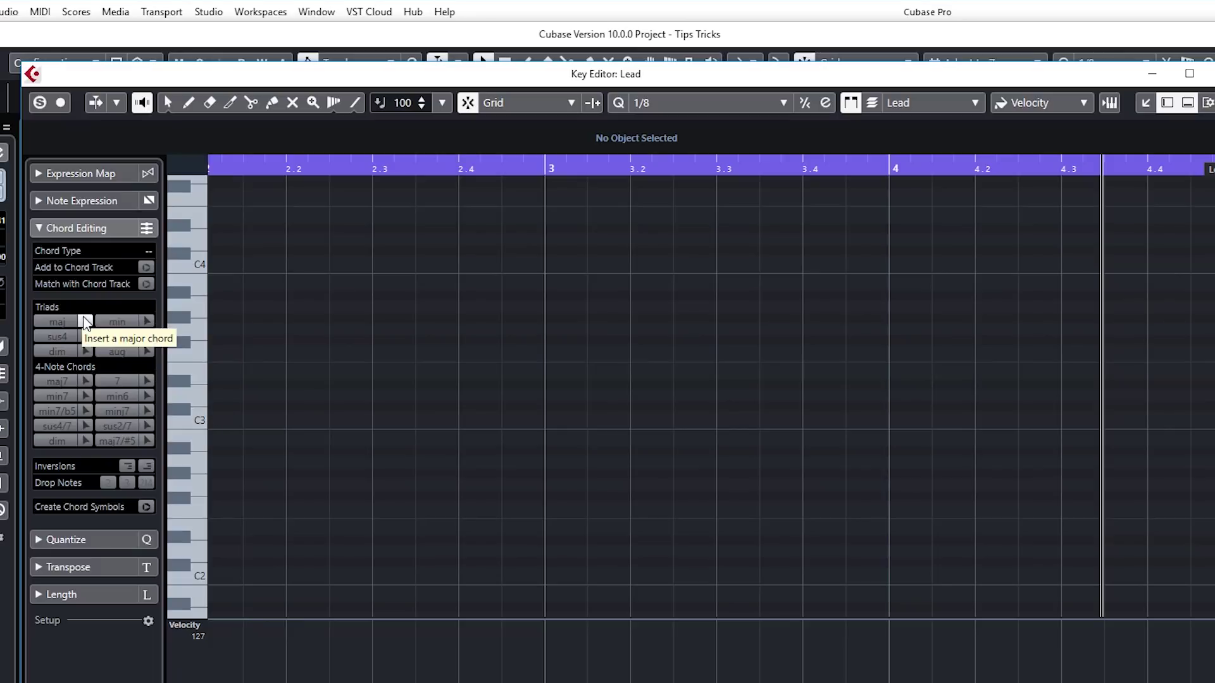
Insert a major triad rooted on C3 at the start of bar 2 and change its chord type to sus2.
{"action": "left_click", "coordinate": [217, 416]}
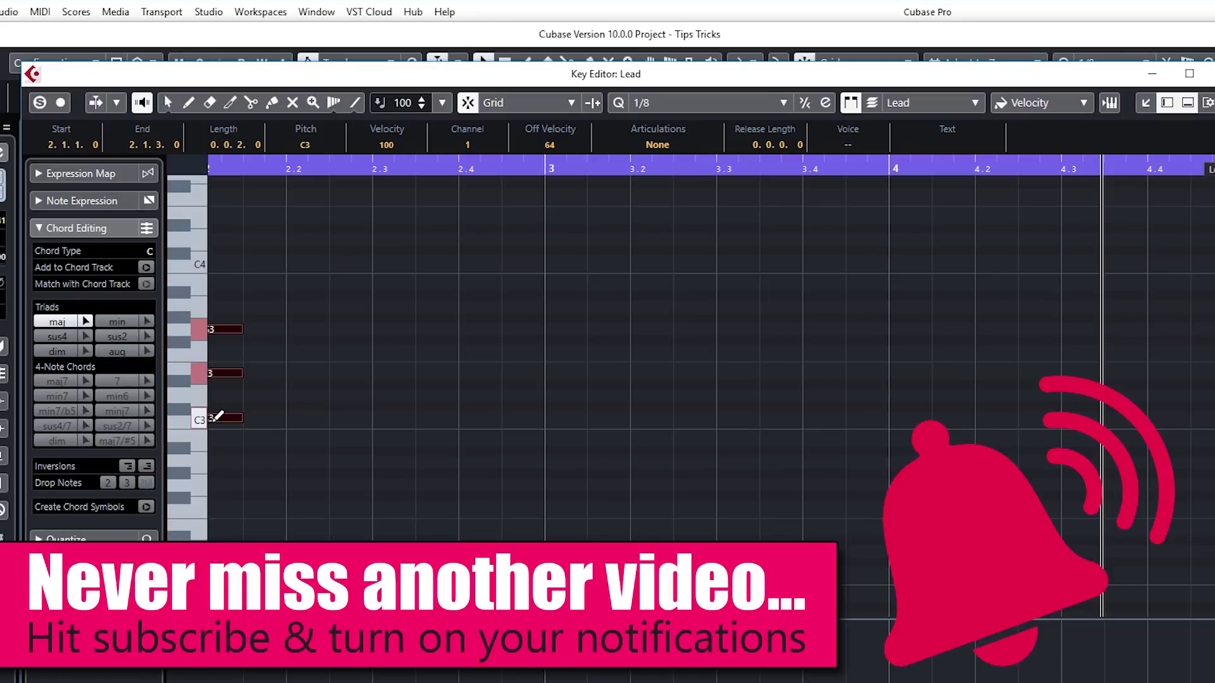
{"action": "left_click", "coordinate": [127, 335]}
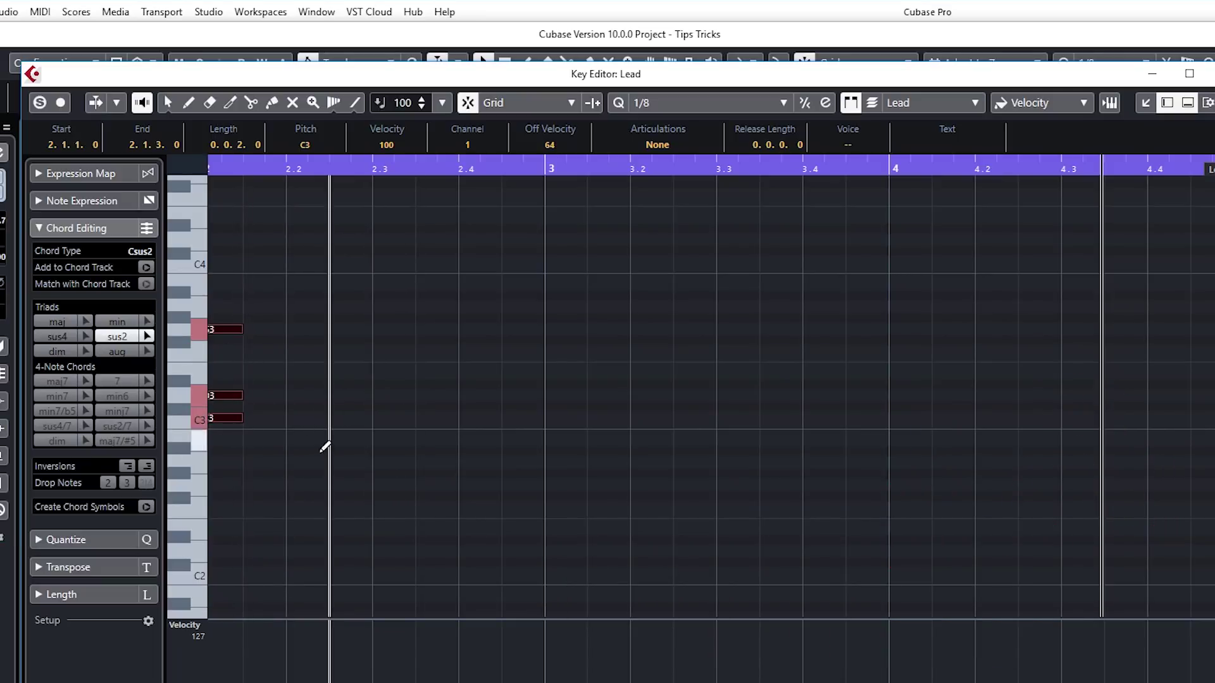
Insert a sus2 chord on C3 at beat 2.2, change it to aug and finally dim, and play it back.
{"action": "left_click", "coordinate": [314, 420]}
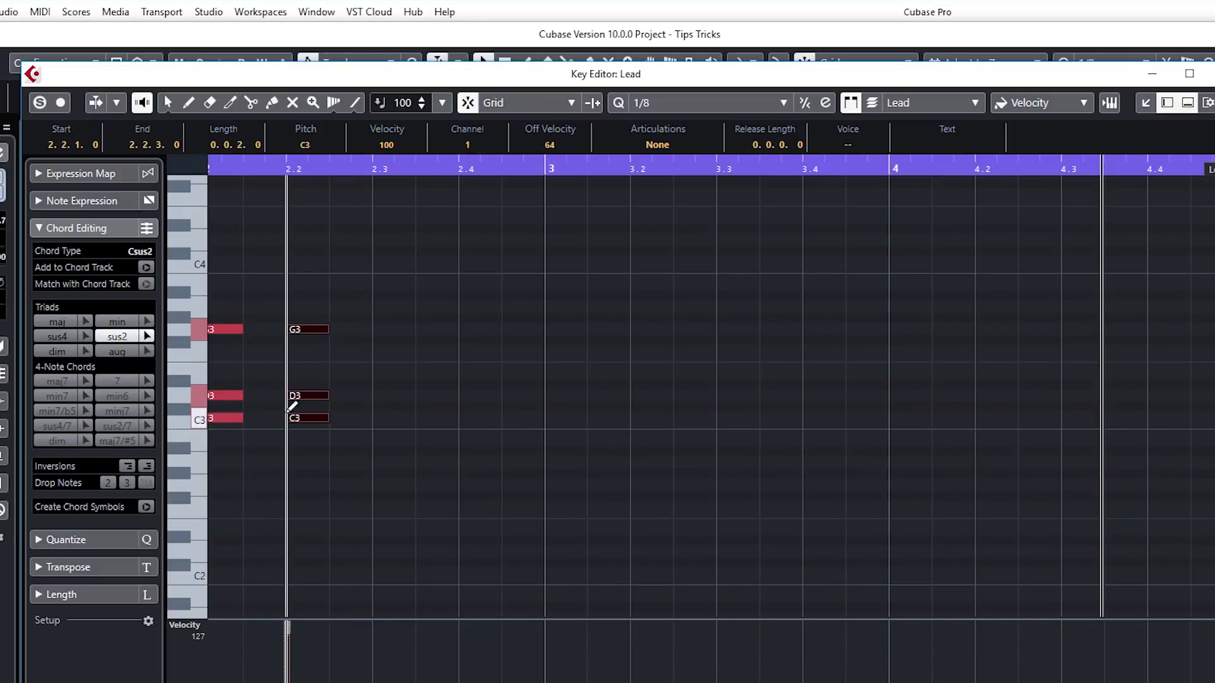
{"action": "left_click", "coordinate": [126, 351]}
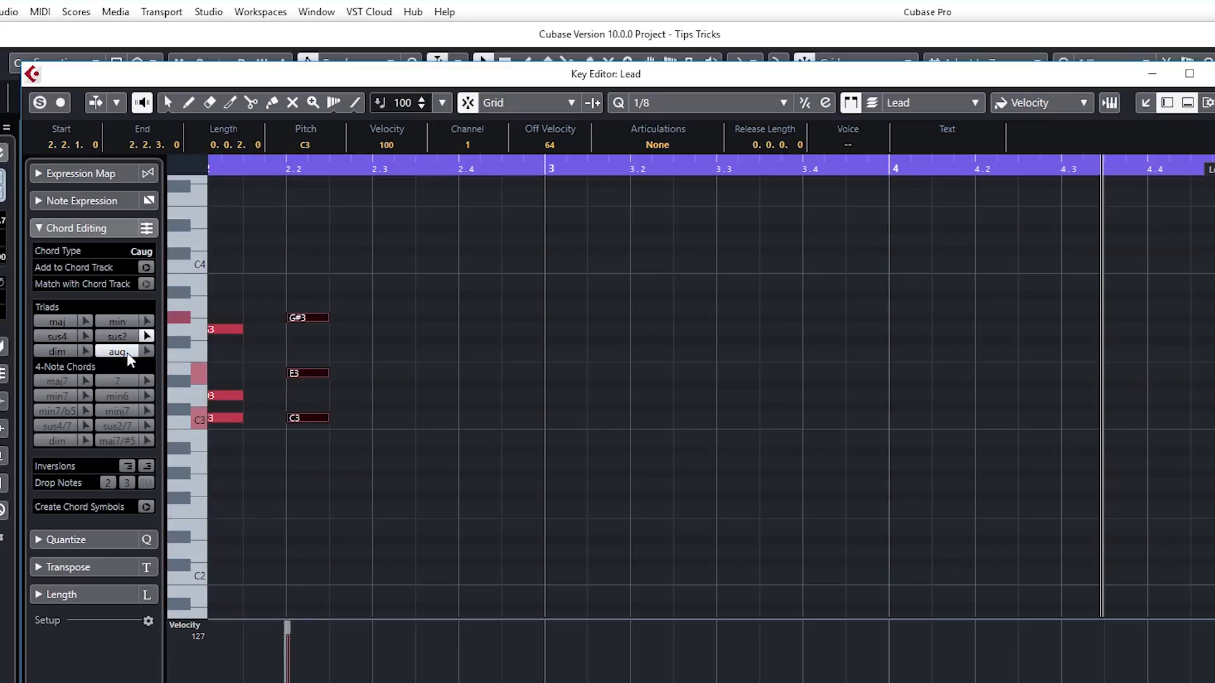
{"action": "left_click", "coordinate": [67, 350]}
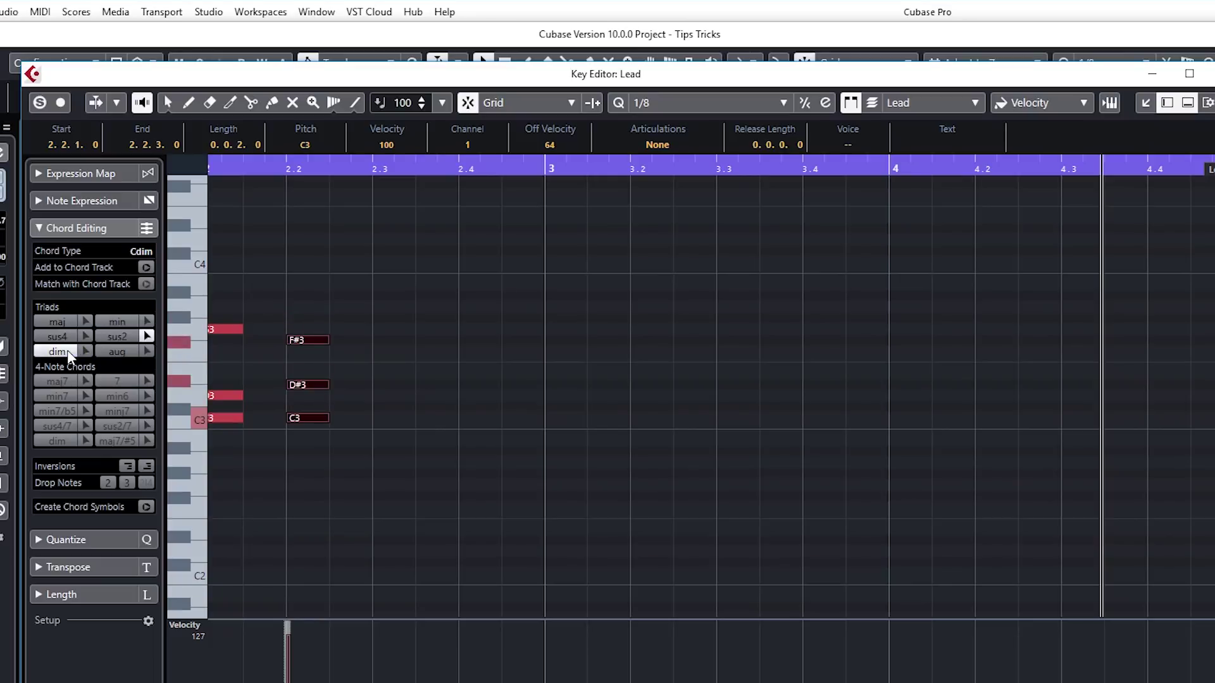
{"action": "key", "text": "space"}
{"action": "key", "text": "space"}
Insert a four-note maj7 chord rooted on C3 at beat 2.3.
{"action": "left_click", "coordinate": [84, 380]}
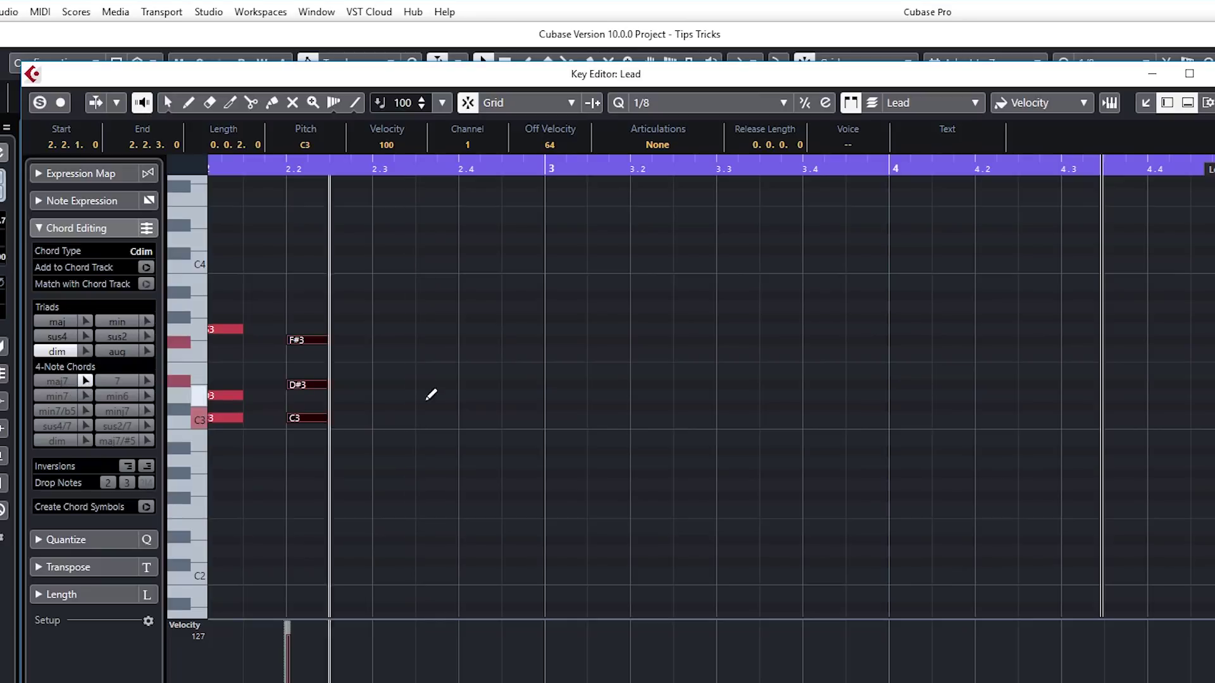
{"action": "left_click", "coordinate": [388, 417]}
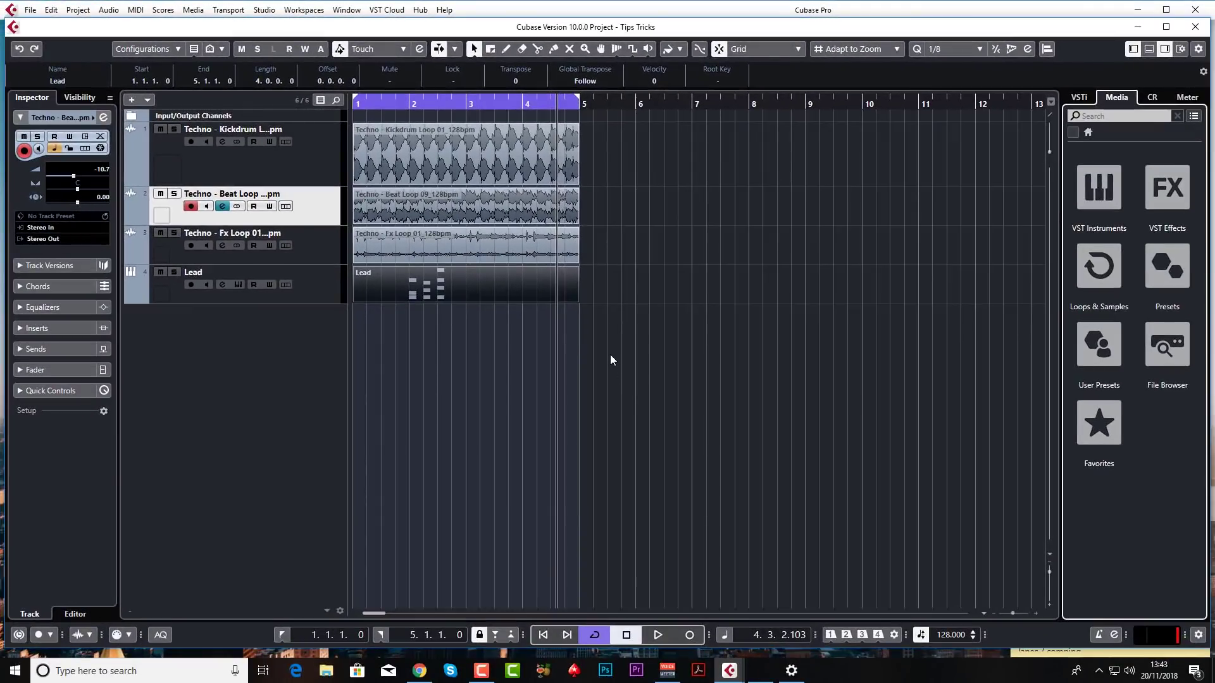
{"action": "scroll", "coordinate": [610, 358], "scroll_direction": "up", "scroll_amount": 3}
{"action": "scroll", "coordinate": [608, 362], "scroll_direction": "down", "scroll_amount": 3}
{"action": "scroll", "coordinate": [608, 364], "scroll_direction": "up", "scroll_amount": 1}
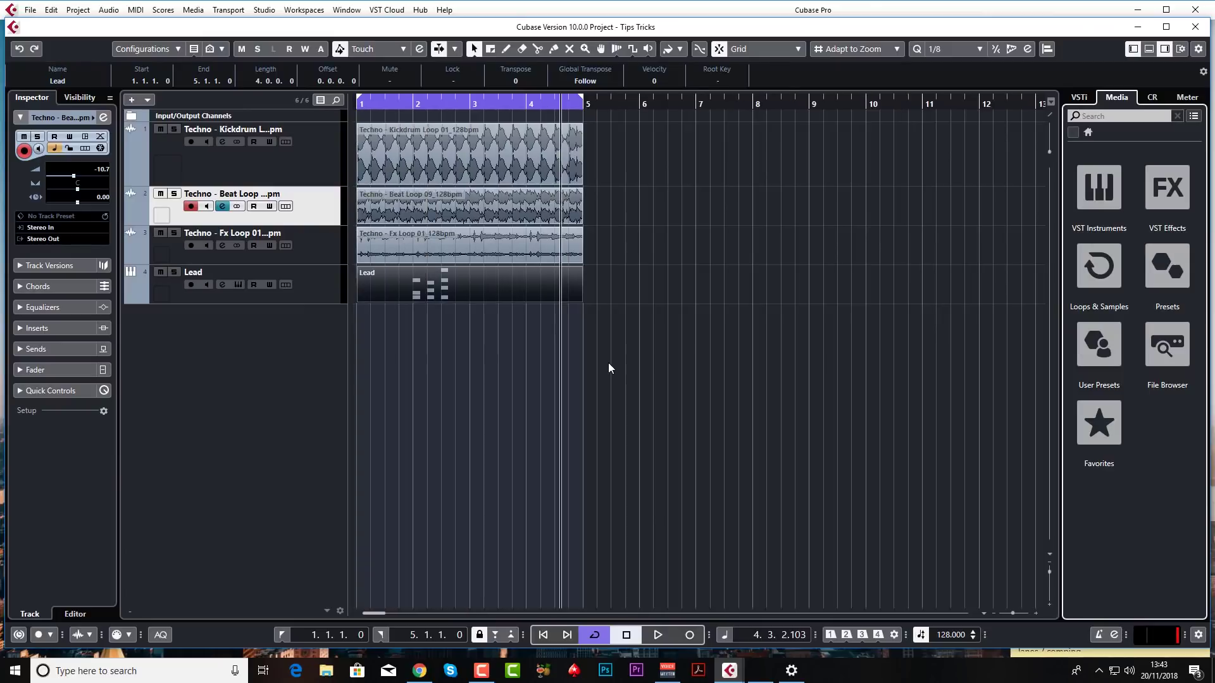
{"action": "scroll", "coordinate": [609, 363], "scroll_direction": "up", "scroll_amount": 4}
{"action": "scroll", "coordinate": [607, 366], "scroll_direction": "down", "scroll_amount": 4}
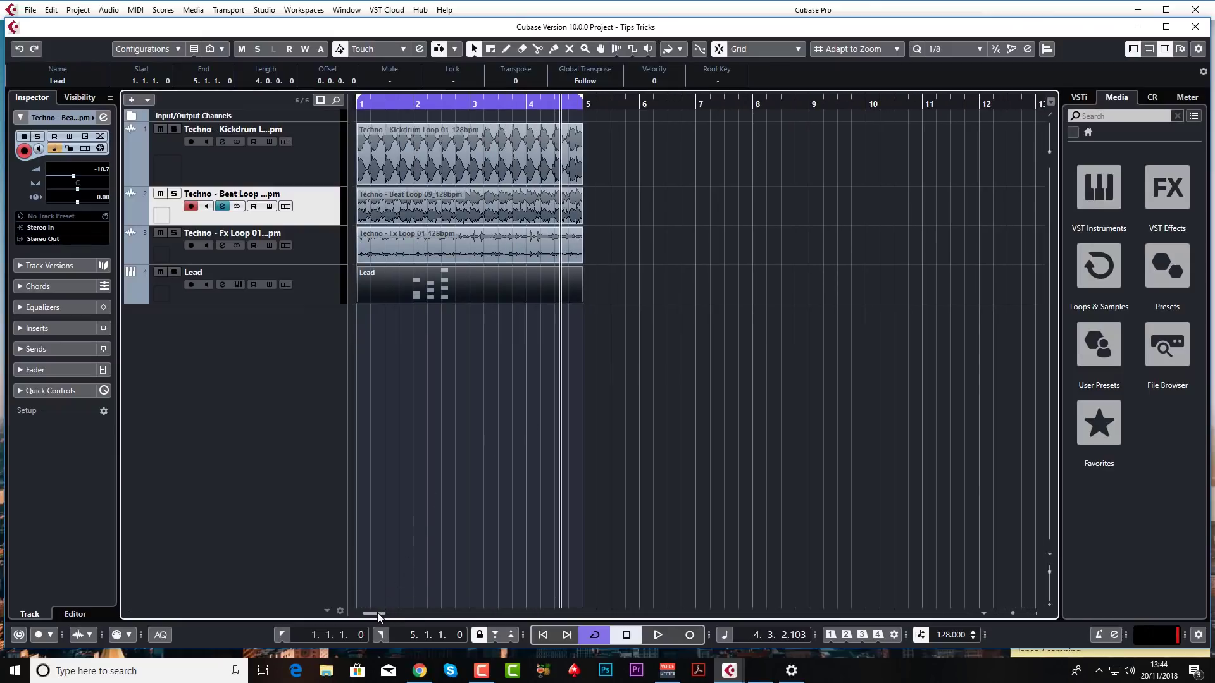
{"action": "left_click_drag", "start_coordinate": [375, 612], "coordinate": [343, 613]}
Add a VPS Avenger_x64 instrument track below the Lead track from the VST Instruments media collection.
{"action": "left_click", "coordinate": [1090, 202]}
{"action": "scroll", "coordinate": [1086, 275], "scroll_direction": "down", "scroll_amount": 5}
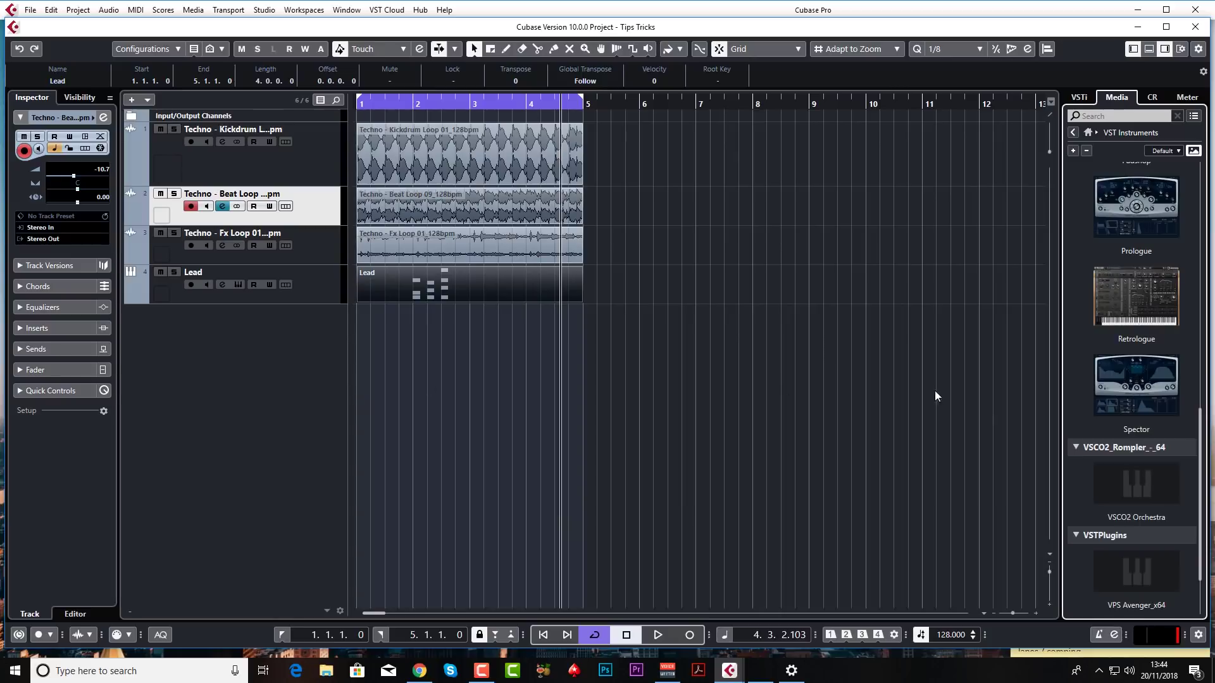
{"action": "scroll", "coordinate": [1126, 439], "scroll_direction": "down", "scroll_amount": 2}
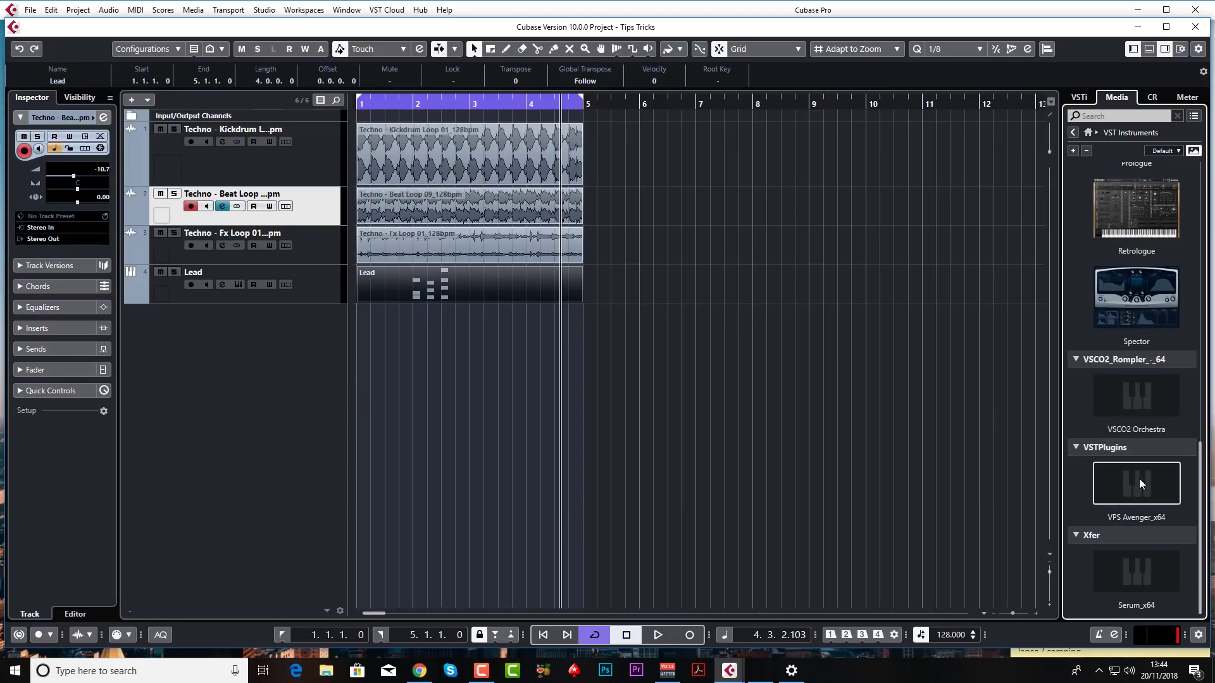
{"action": "left_click_drag", "start_coordinate": [1140, 479], "coordinate": [318, 362]}
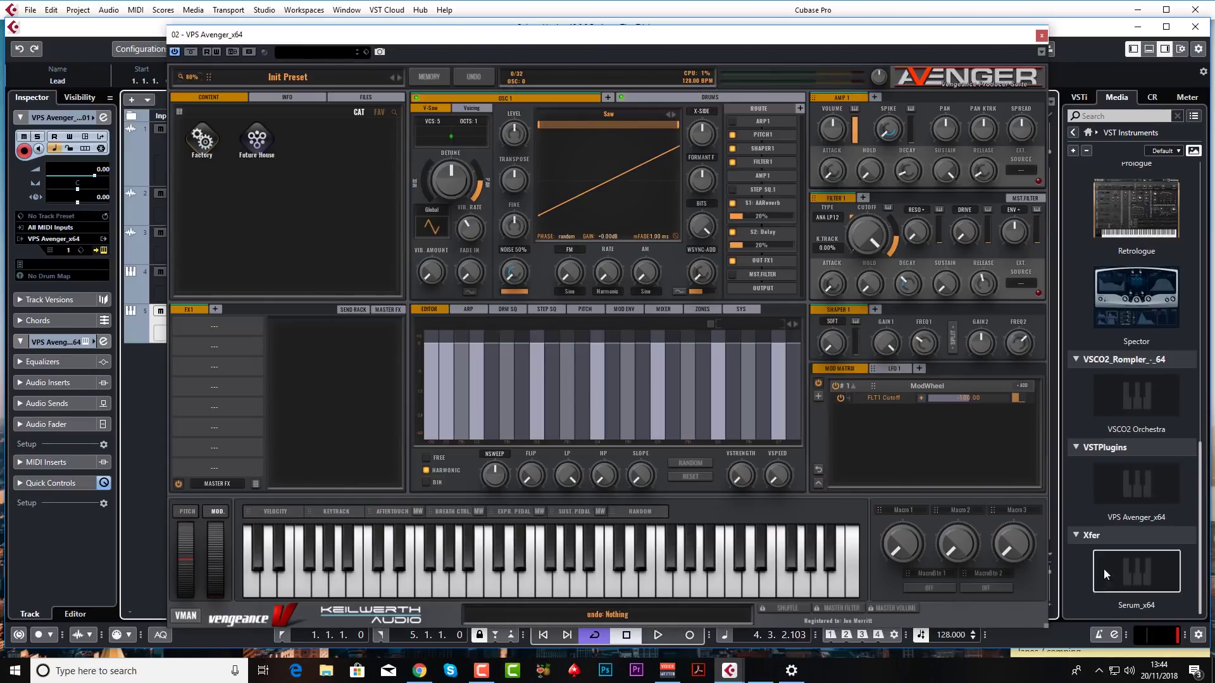
Capture a plug-in picture of VPS Avenger_x64 for the instrument browser and close its editor.
{"action": "left_click", "coordinate": [381, 53]}
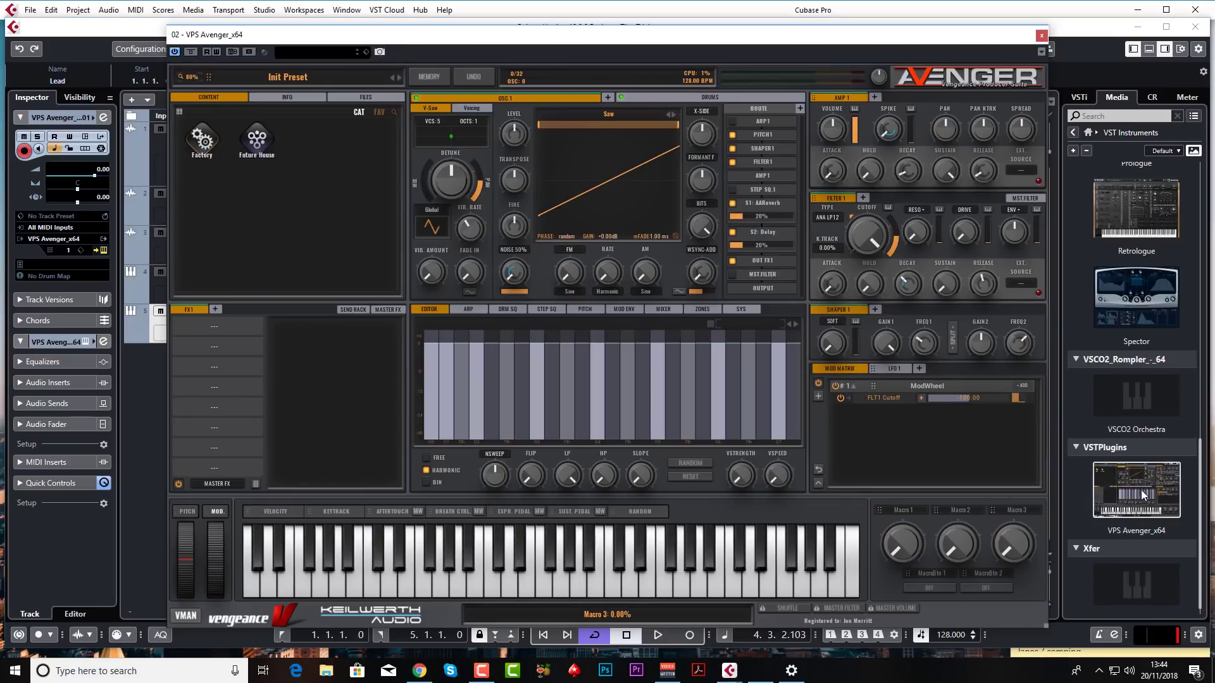
{"action": "left_click", "coordinate": [1041, 36]}
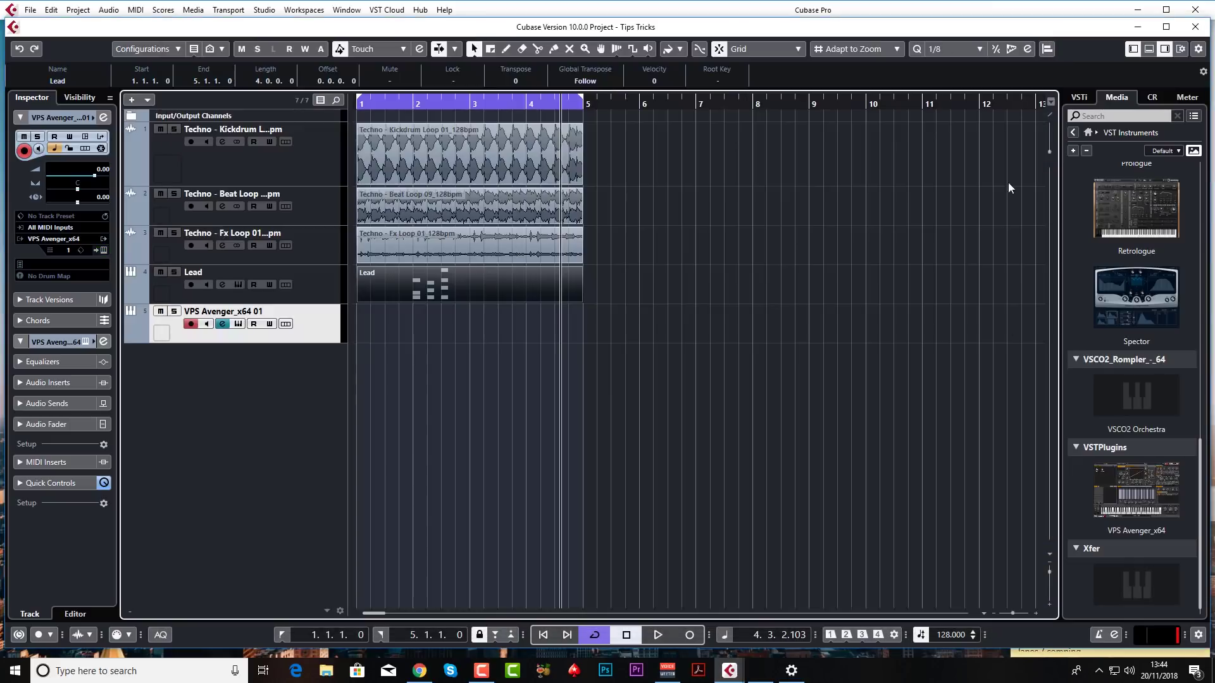
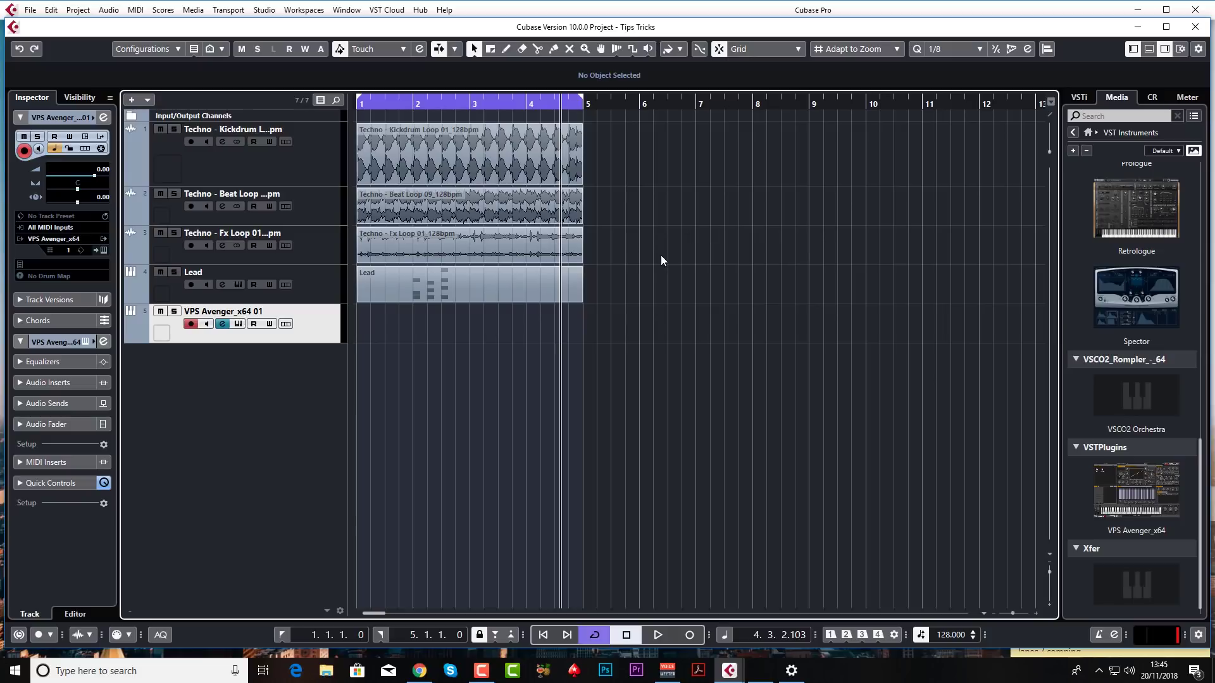
Open the Key Commands dialog, collapse the Window Zones category, and search for "quantize" until the Quantize Category expands.
{"action": "left_click", "coordinate": [51, 10]}
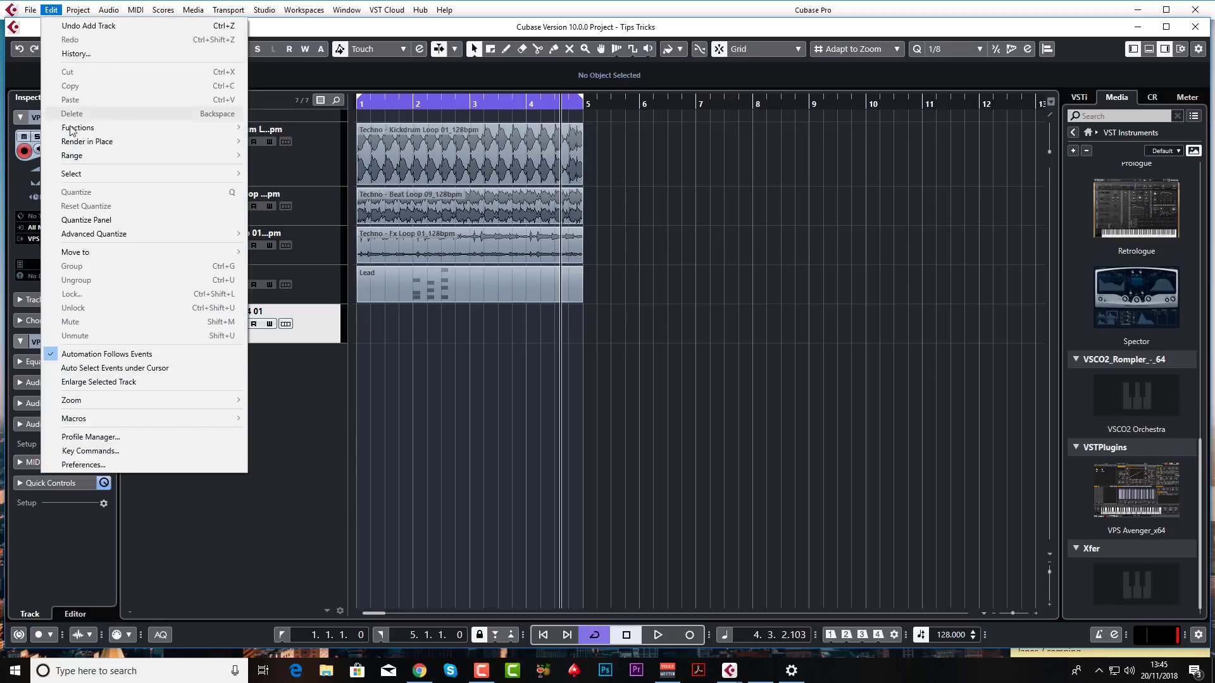
{"action": "left_click", "coordinate": [142, 452]}
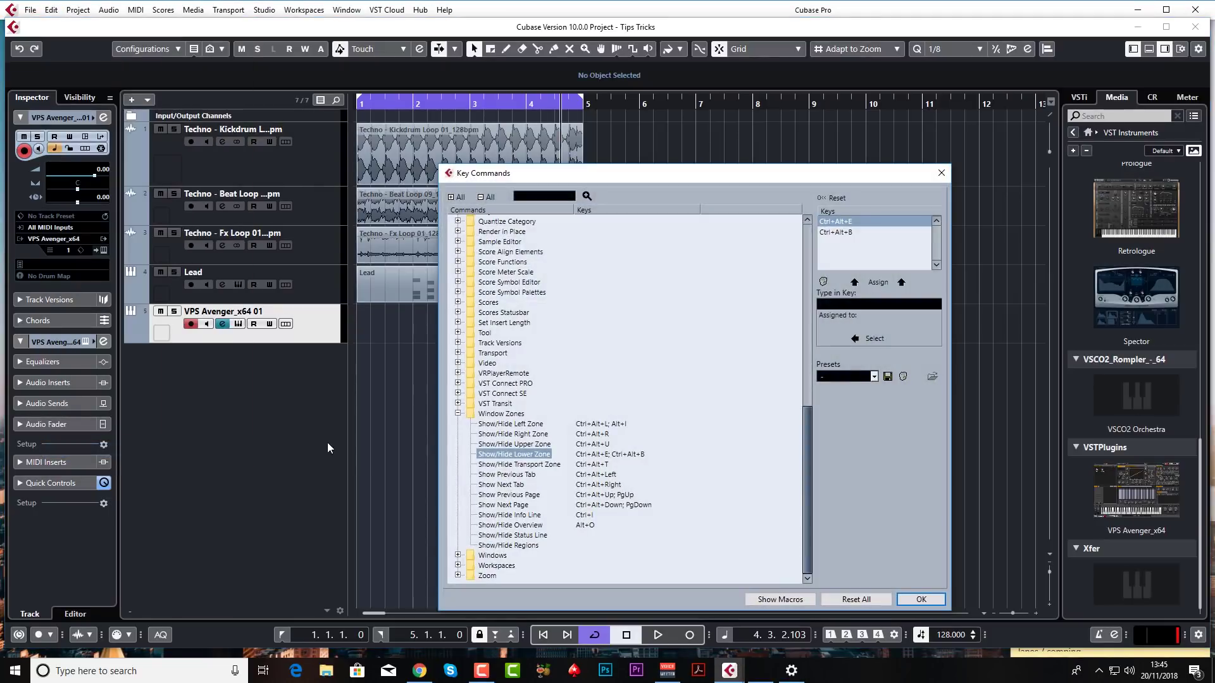
{"action": "key", "text": "Left"}
{"action": "key", "text": "Left"}
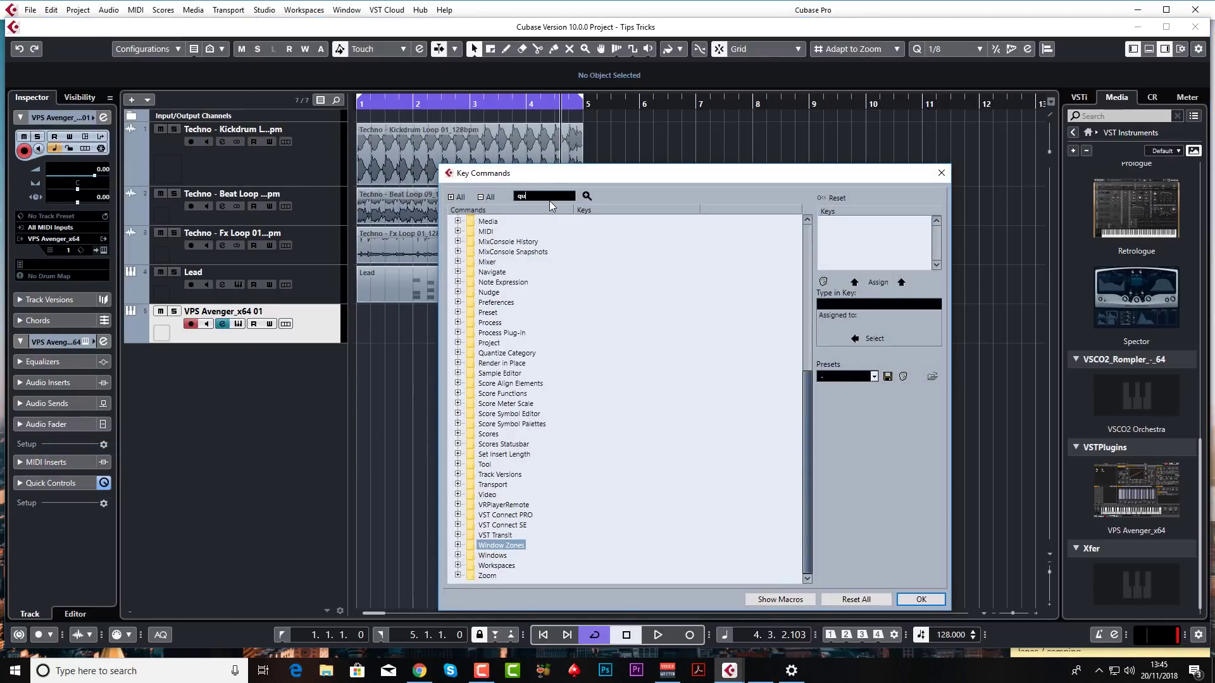
{"action": "left_click", "coordinate": [549, 199]}
{"action": "type", "text": "quantize"}
{"action": "key", "text": "Return"}
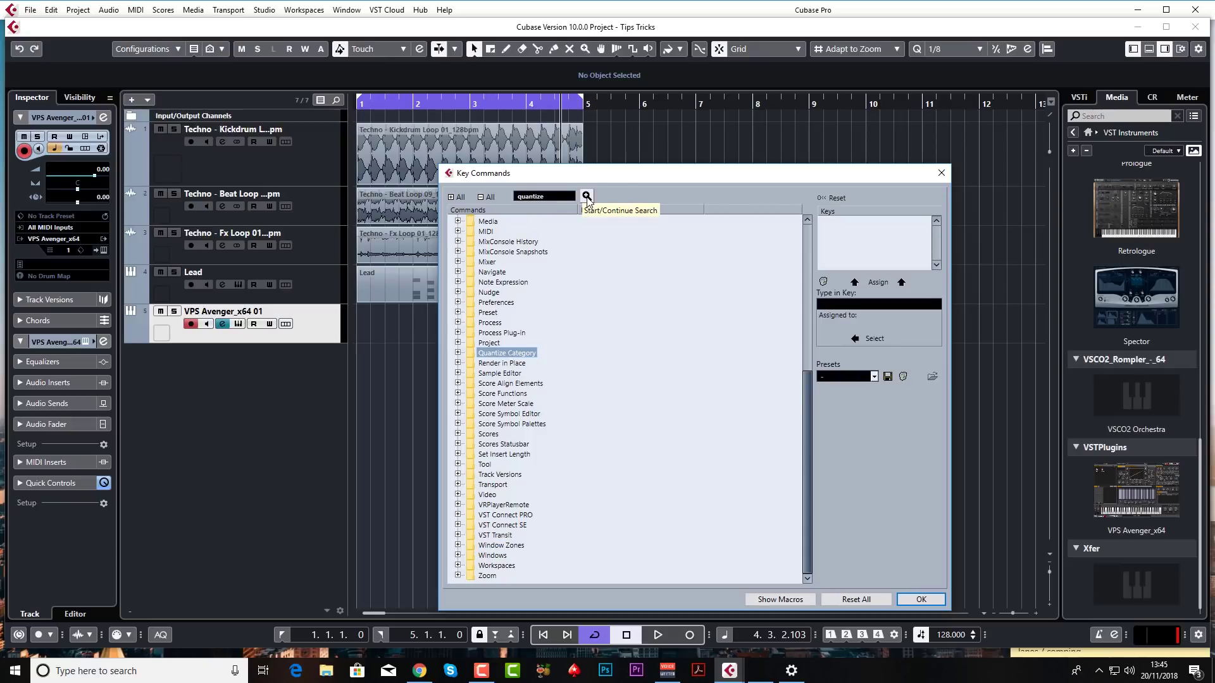
{"action": "left_click", "coordinate": [587, 197]}
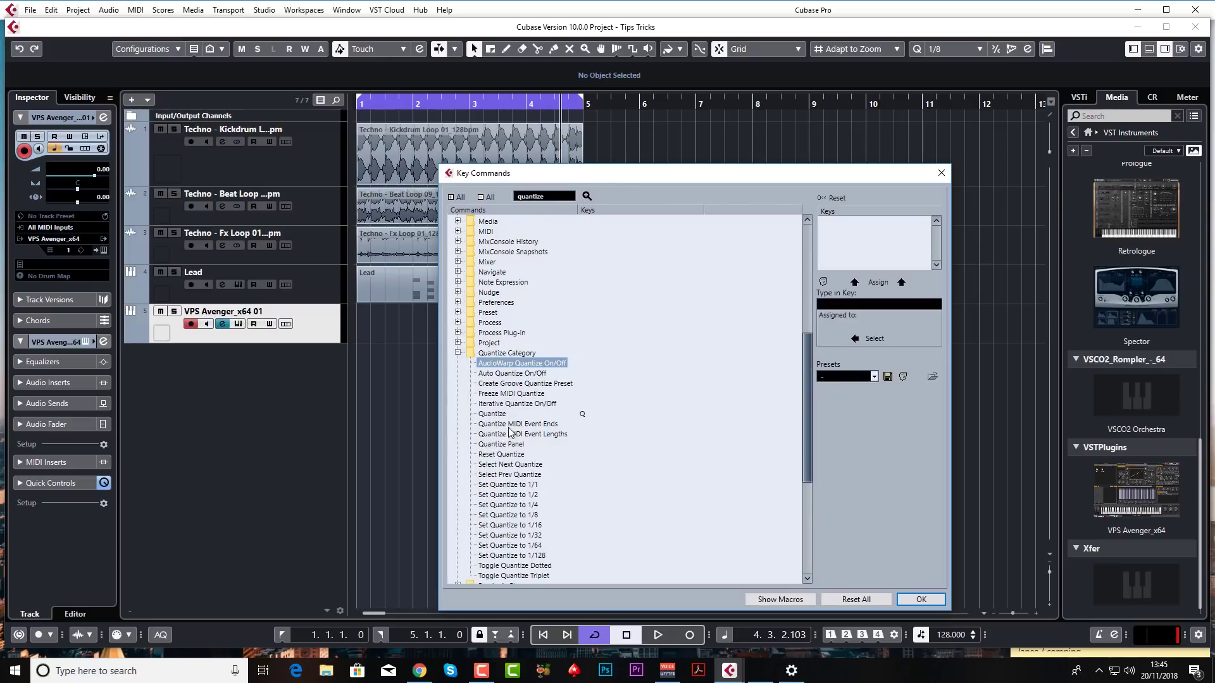
Assign Alt+Down as the key command for Select Next Quantize.
{"action": "left_click", "coordinate": [526, 466]}
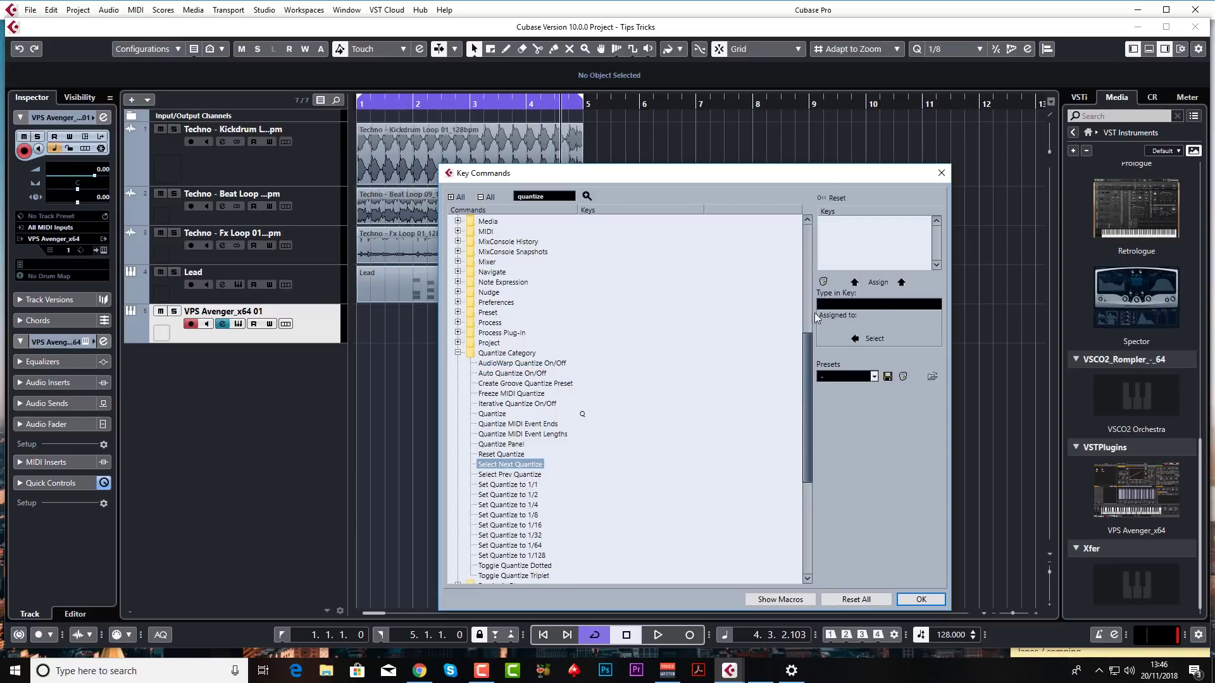
{"action": "left_click", "coordinate": [880, 305]}
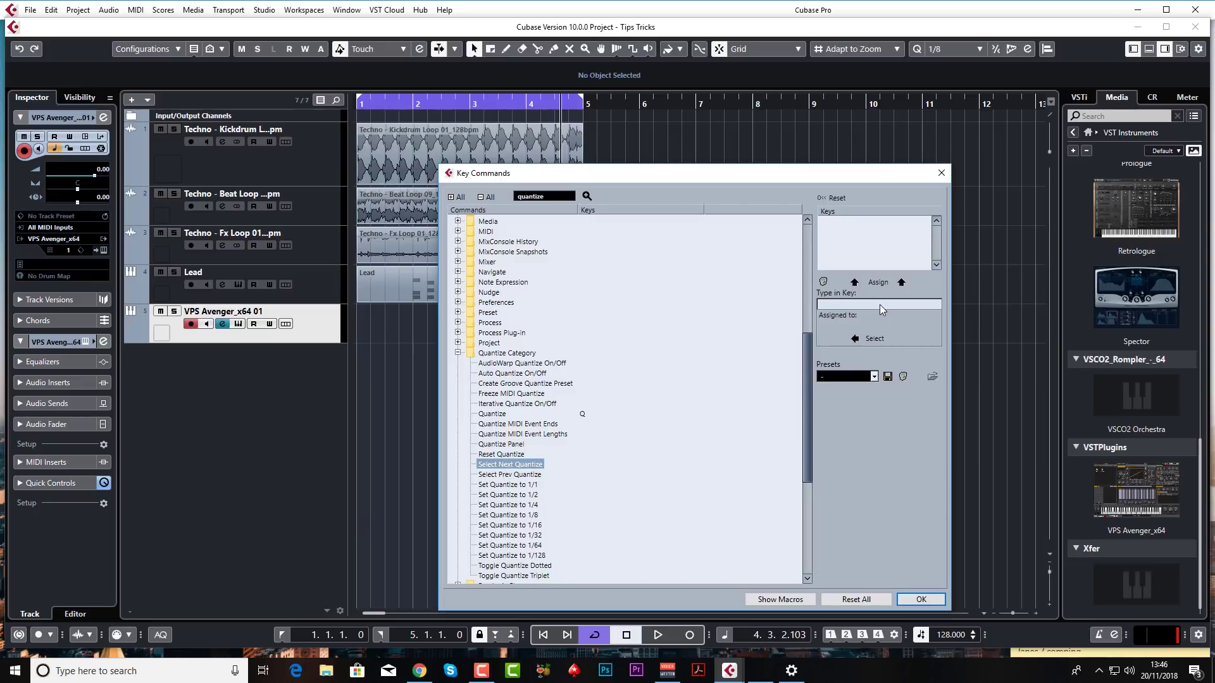
{"action": "key", "text": "h"}
{"action": "key", "text": "Up"}
{"action": "key", "text": "Down"}
{"action": "key", "text": "alt+Down"}
{"action": "left_click", "coordinate": [876, 281]}
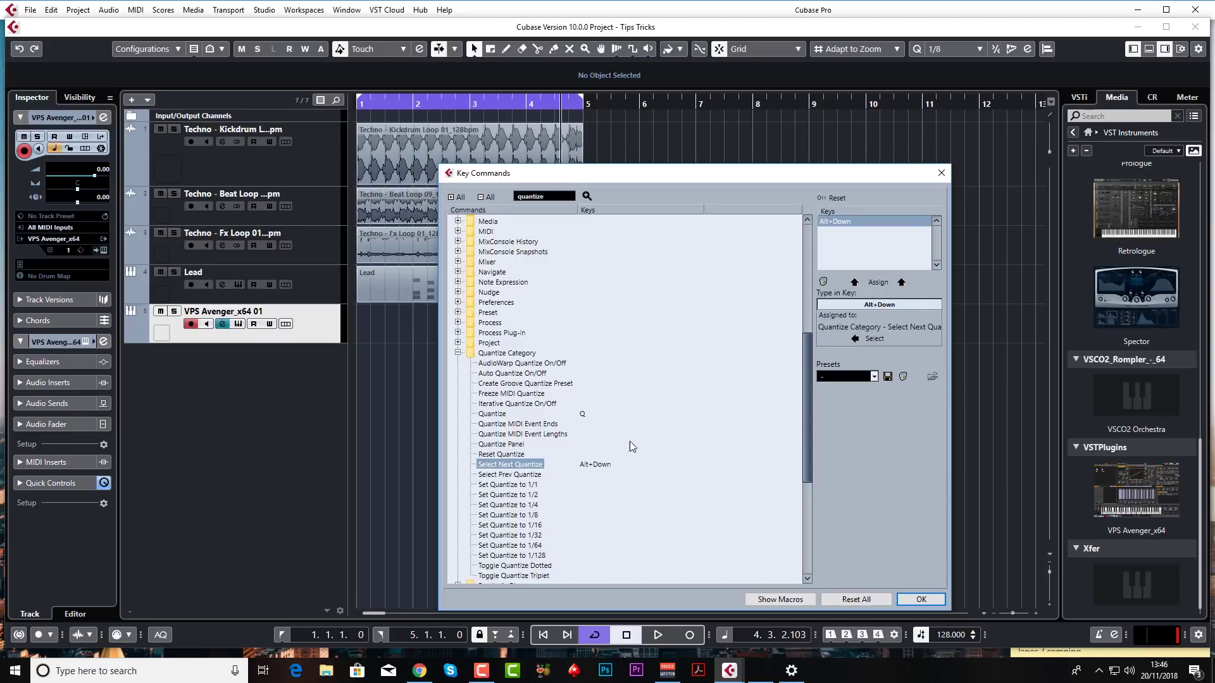
Assign Alt+Up as the key command for Select Prev Quantize and confirm the Key Commands dialog.
{"action": "left_click", "coordinate": [531, 475]}
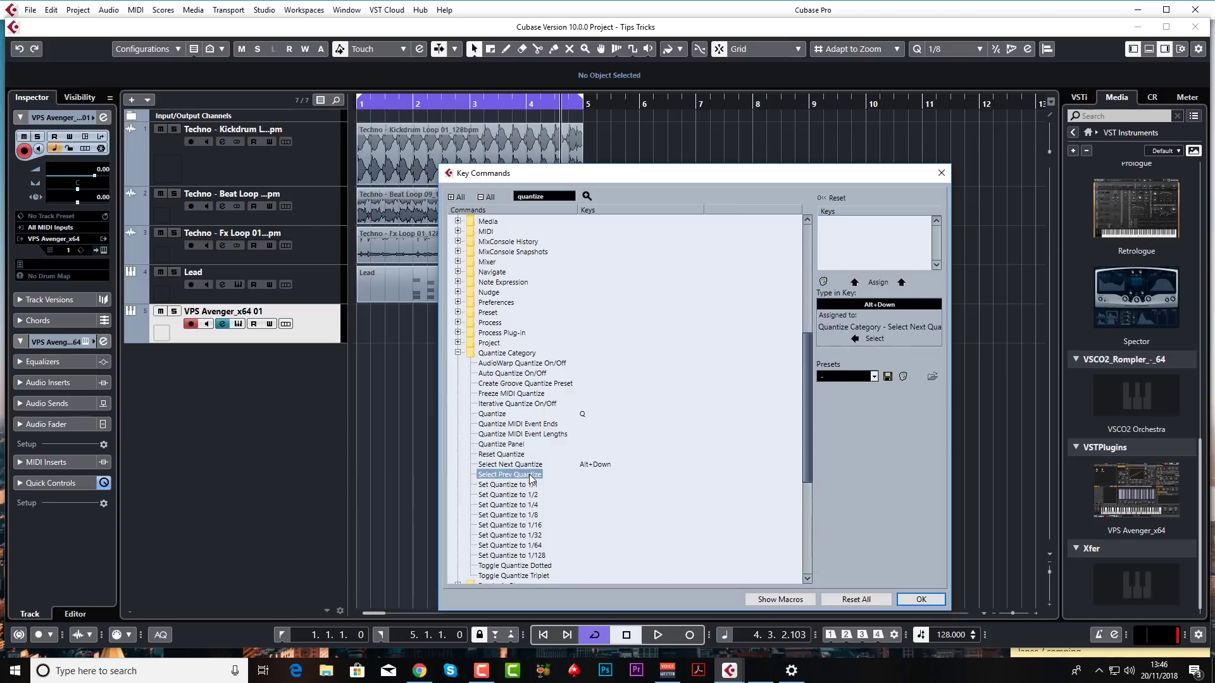
{"action": "left_click", "coordinate": [894, 306]}
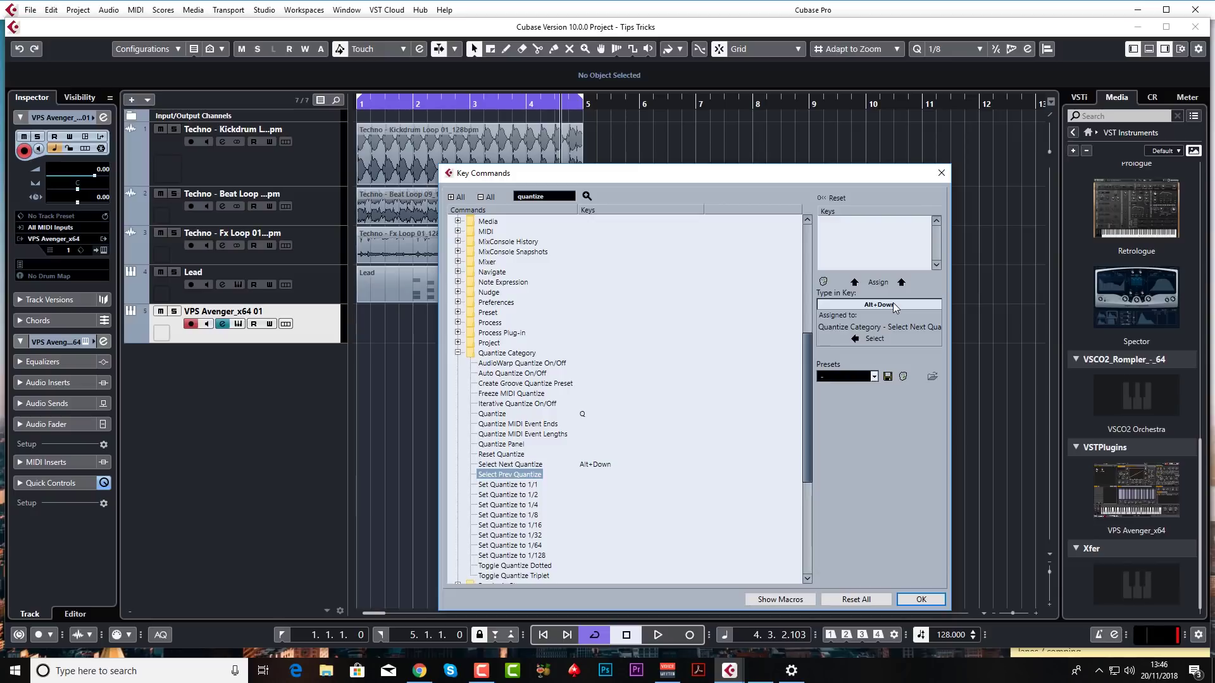
{"action": "key", "text": "alt+Up"}
{"action": "left_click", "coordinate": [881, 284]}
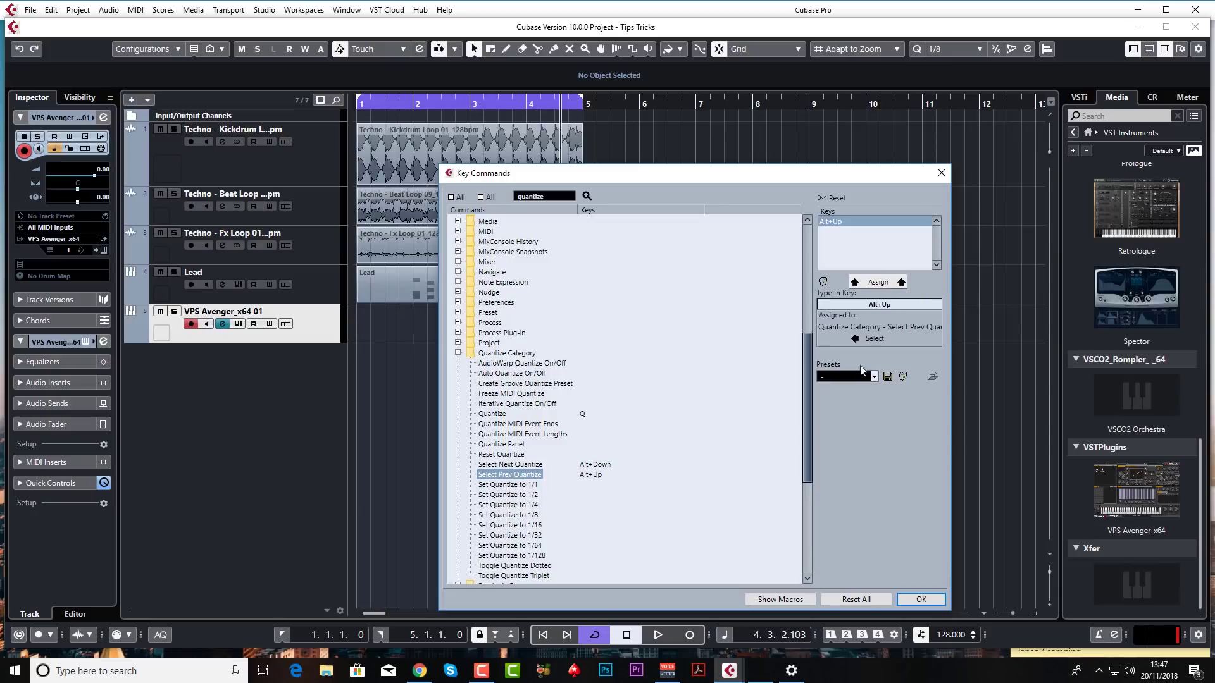
{"action": "left_click", "coordinate": [918, 606]}
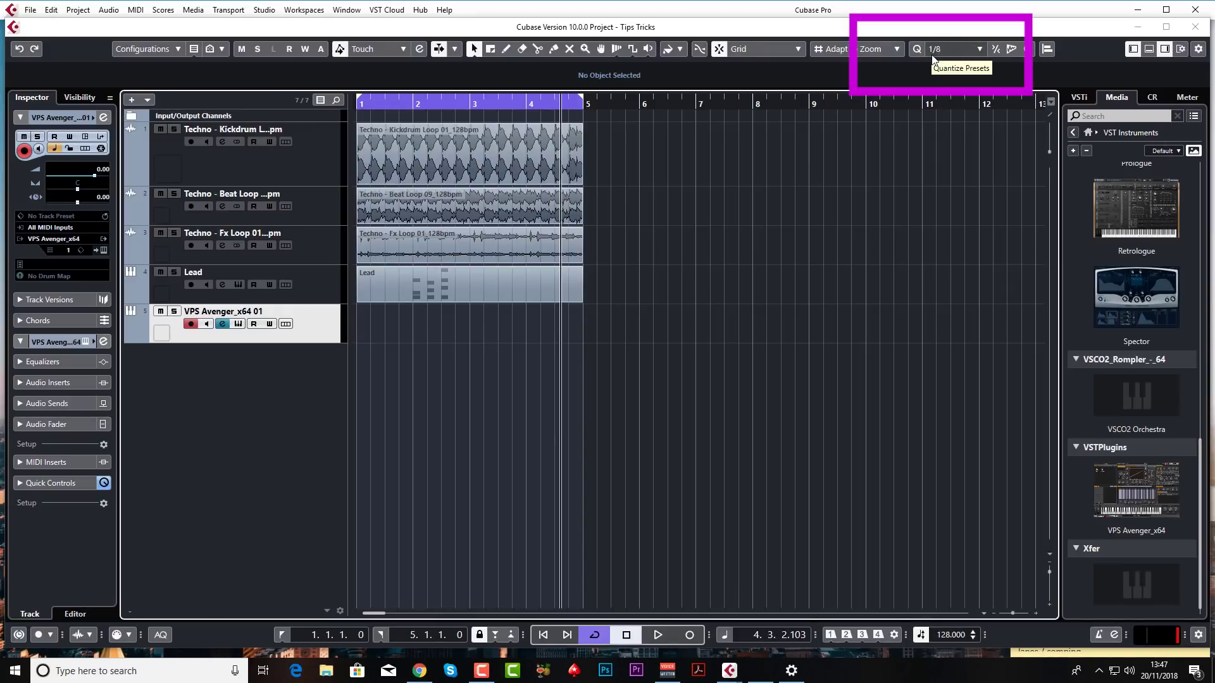
Step through the quantize presets and leave the project's quantize value at 1/4.
{"action": "scroll", "coordinate": [932, 56], "scroll_direction": "up", "scroll_amount": 4}
{"action": "scroll", "coordinate": [932, 55], "scroll_direction": "down", "scroll_amount": 2}
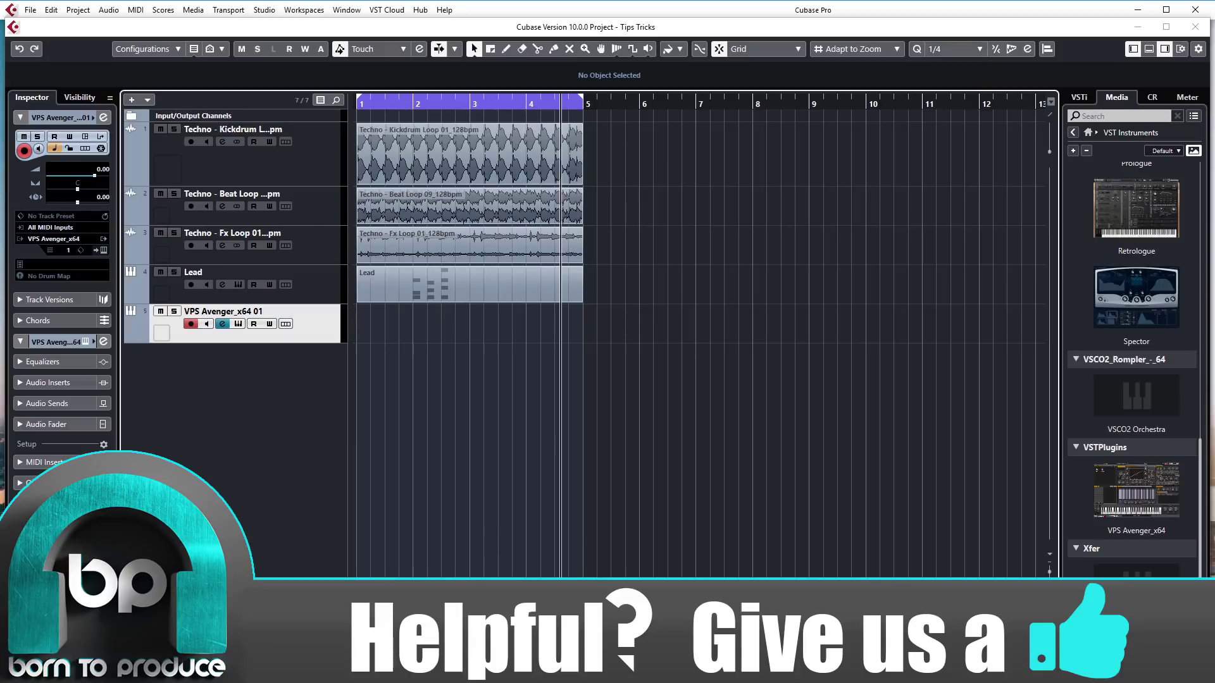
Open the Add Track dialog to view its track types and close it without adding a track.
{"action": "double_click", "coordinate": [457, 401]}
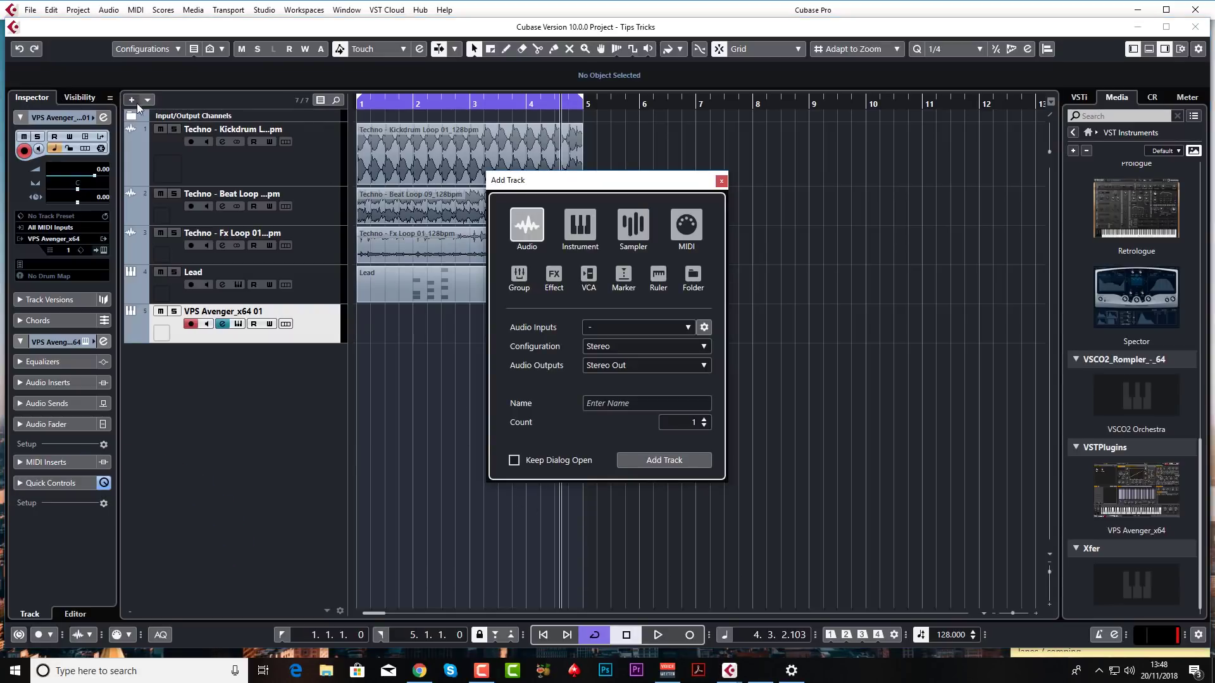
{"action": "left_click", "coordinate": [721, 181]}
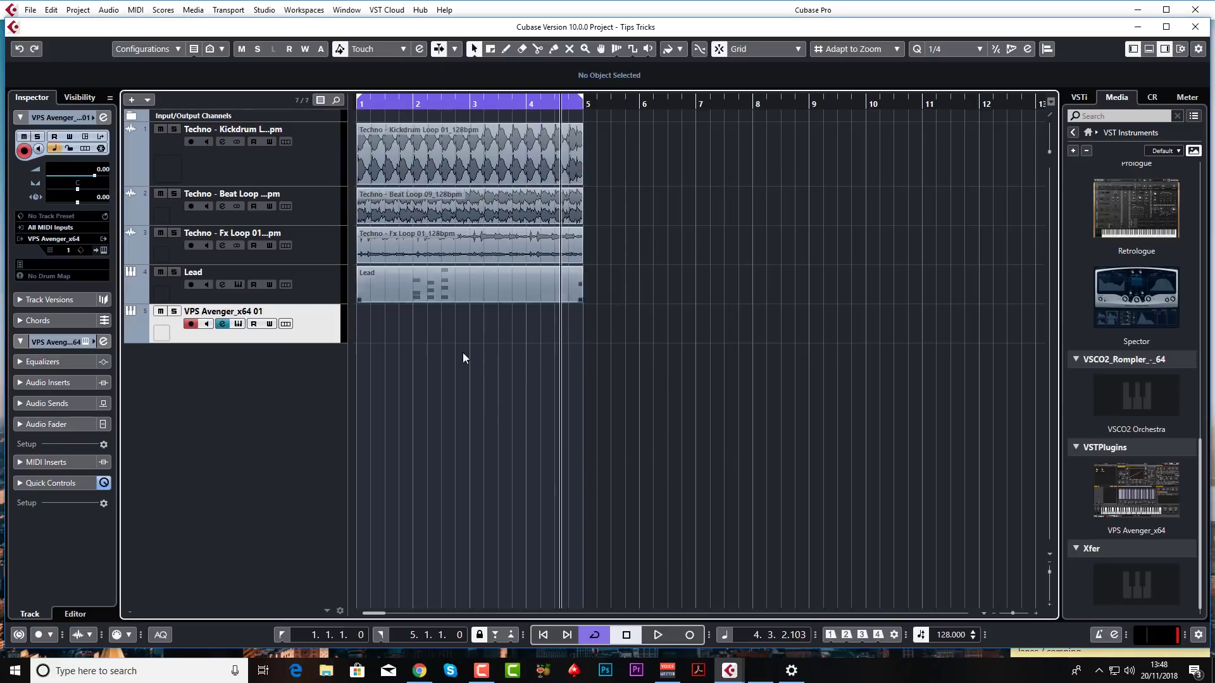
In the Key Commands dialog, assign Alt+T to the Audio Mono command of the Add Track category and confirm the dialog.
{"action": "left_click", "coordinate": [51, 10]}
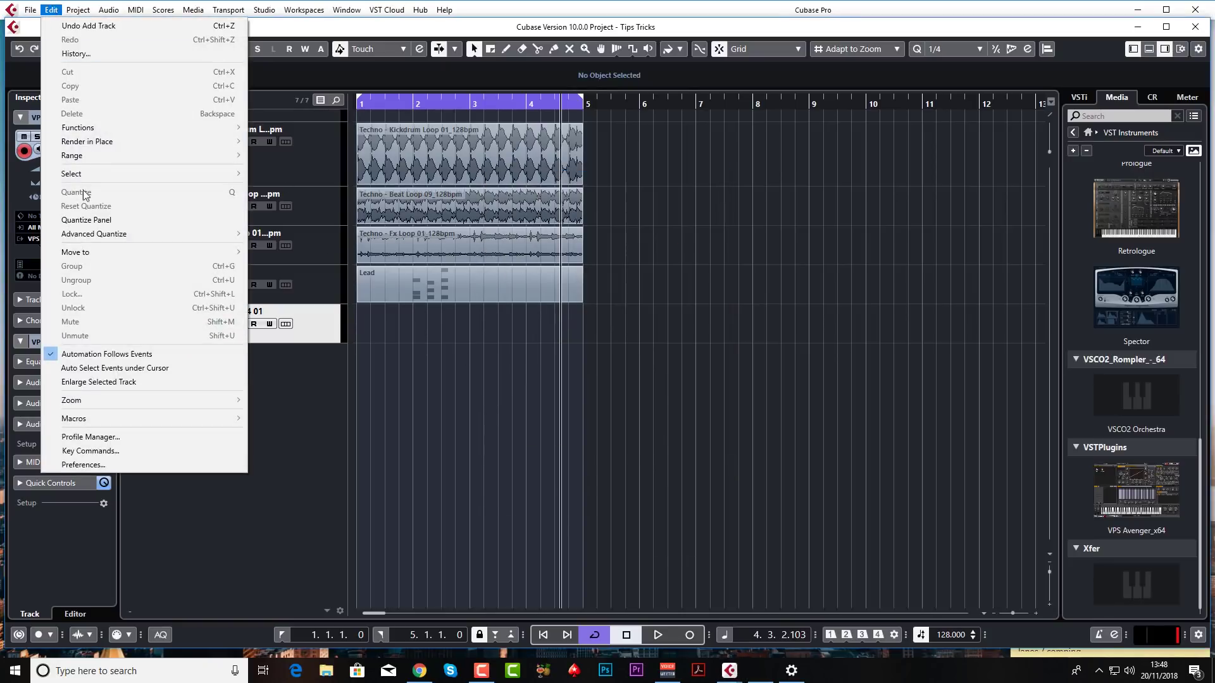
{"action": "left_click", "coordinate": [108, 449]}
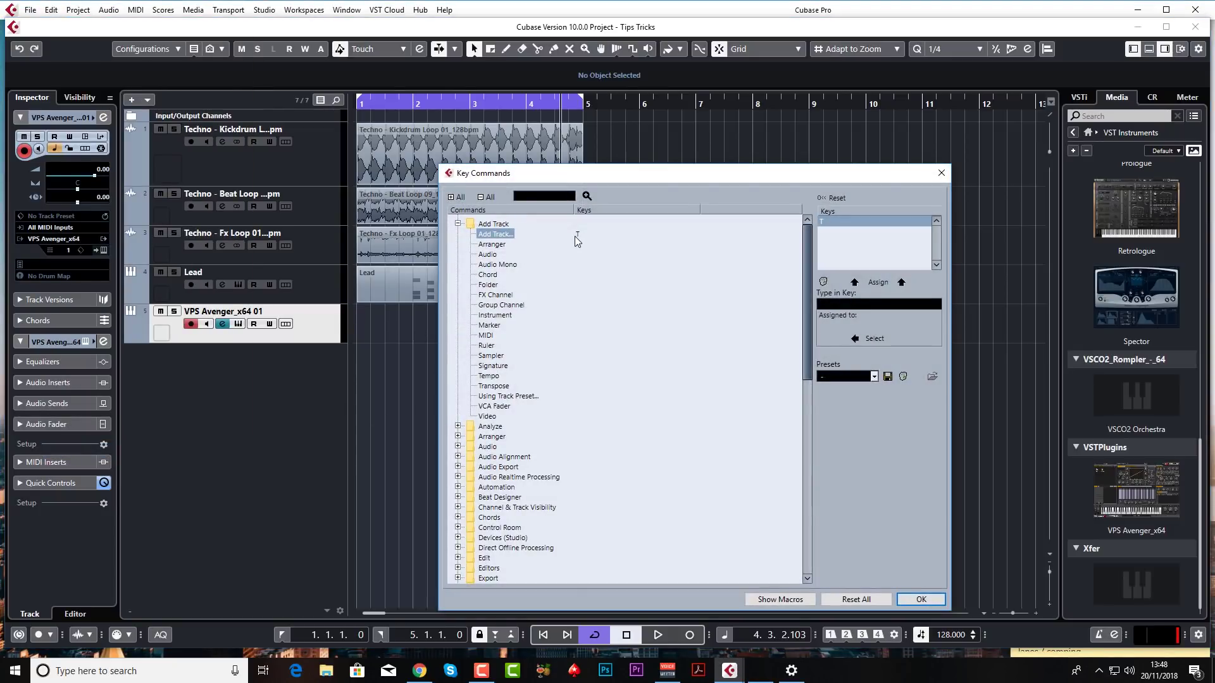
{"action": "left_click", "coordinate": [515, 264]}
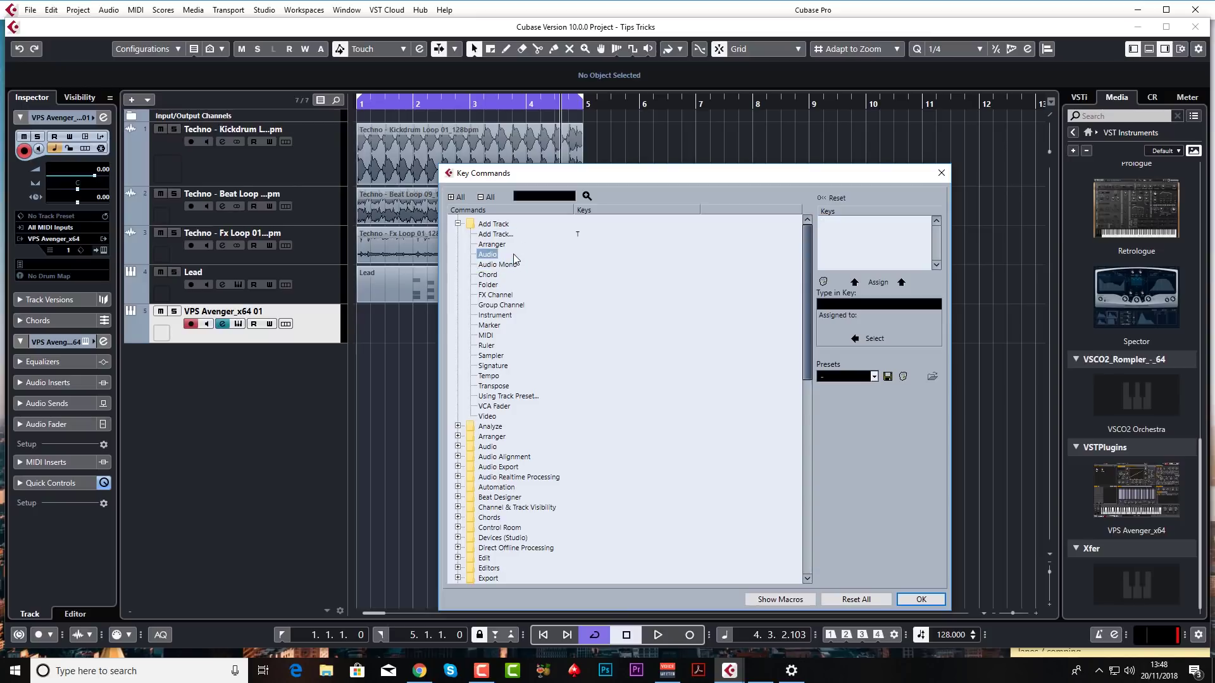
{"action": "left_click", "coordinate": [515, 264]}
{"action": "left_click", "coordinate": [852, 305]}
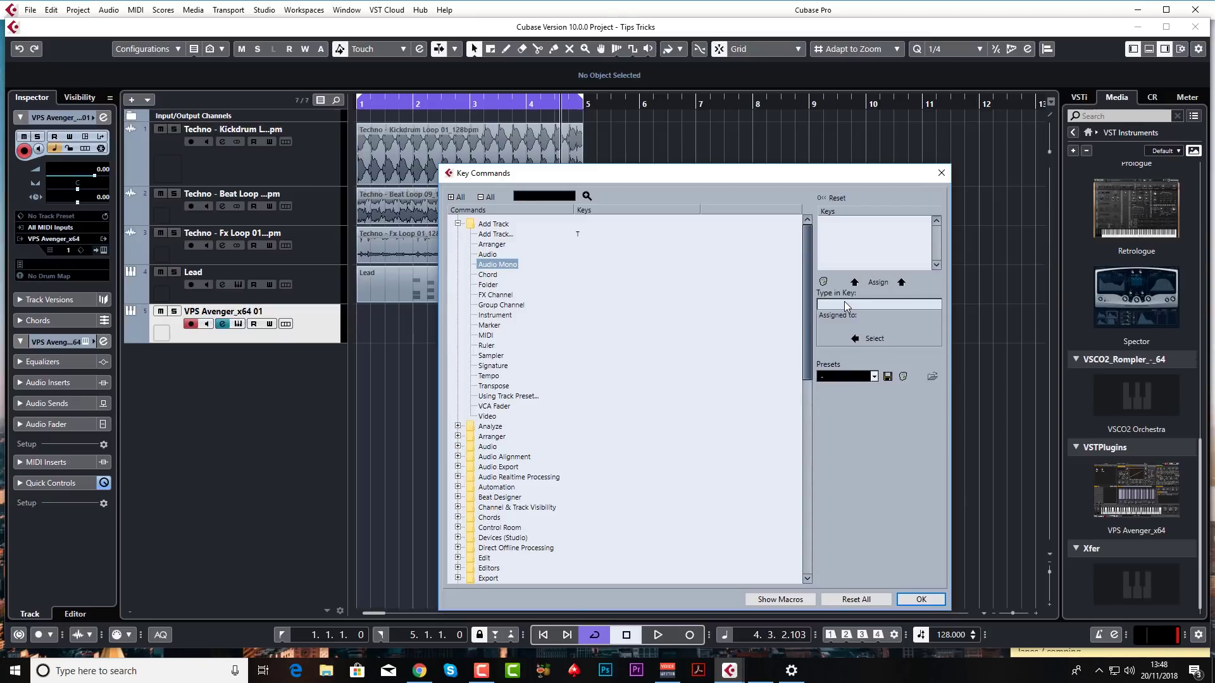
{"action": "left_click", "coordinate": [886, 282]}
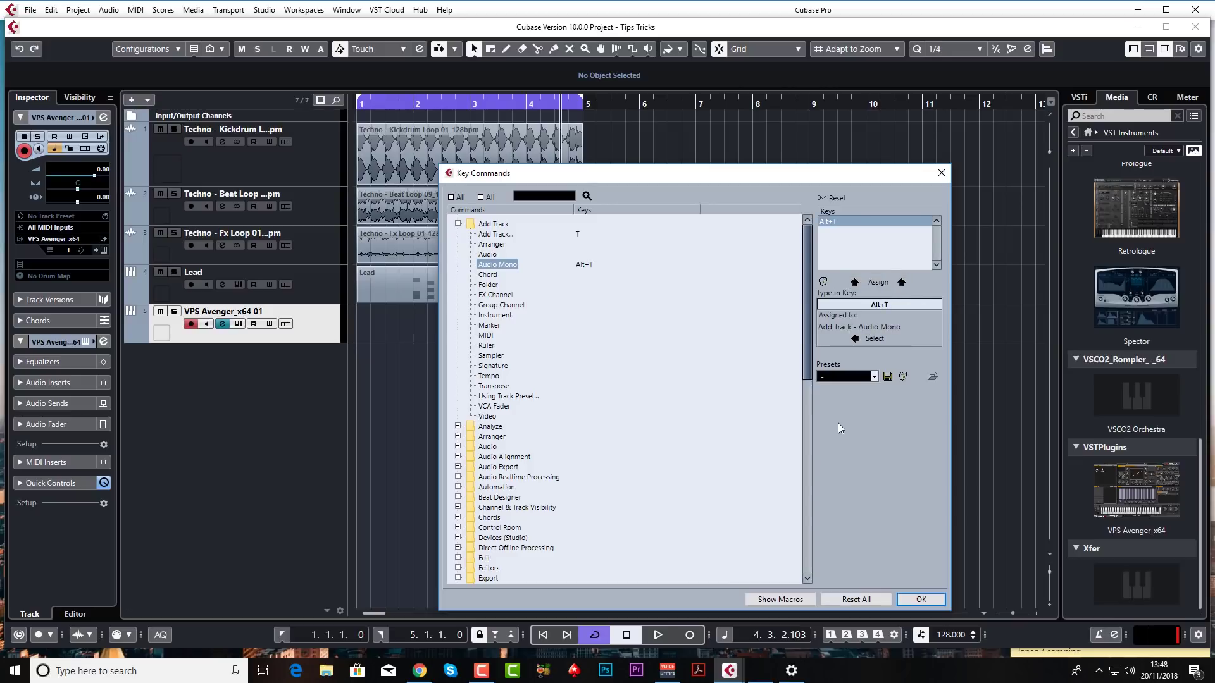
{"action": "key", "text": "Return"}
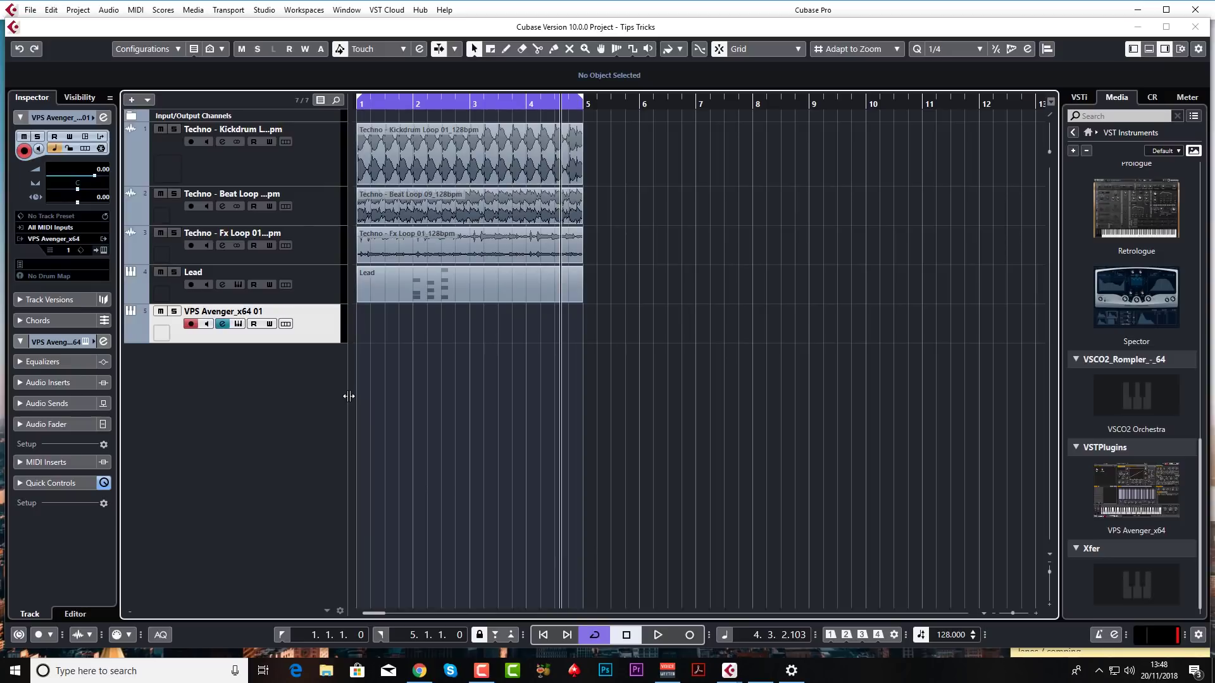
Add a mono audio track below VPS Avenger_x64 01 using the new key command, and view the track list's add-track options.
{"action": "key", "text": "alt+t"}
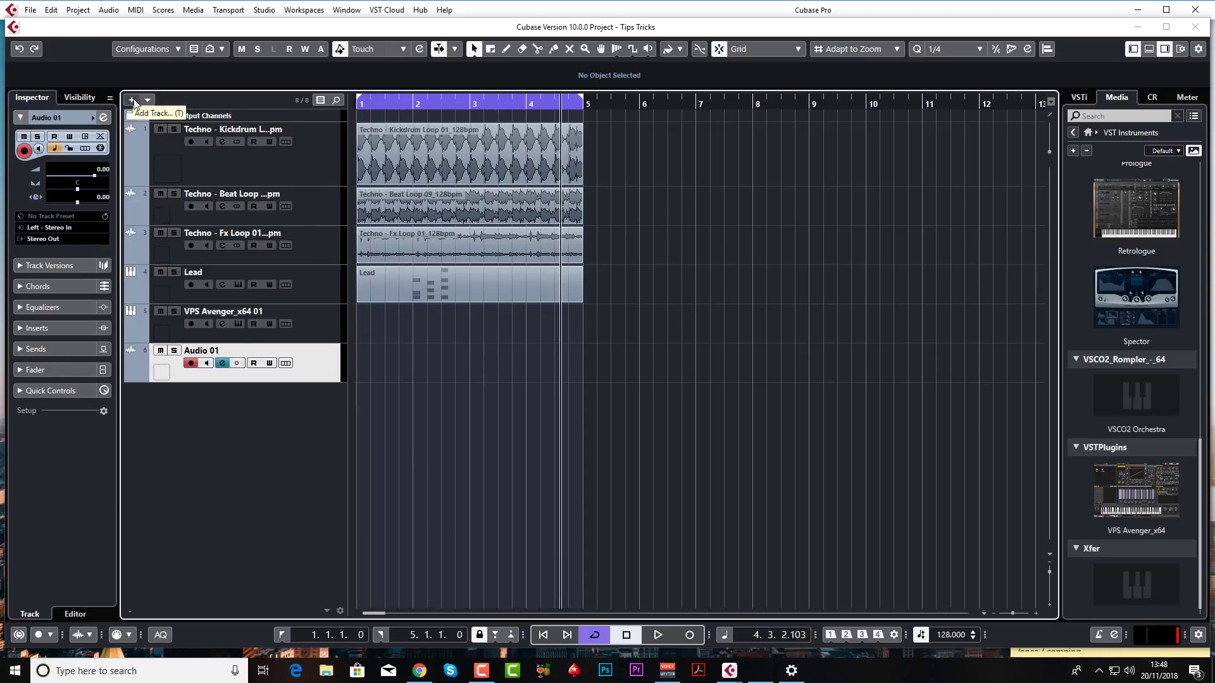
{"action": "right_click", "coordinate": [264, 442]}
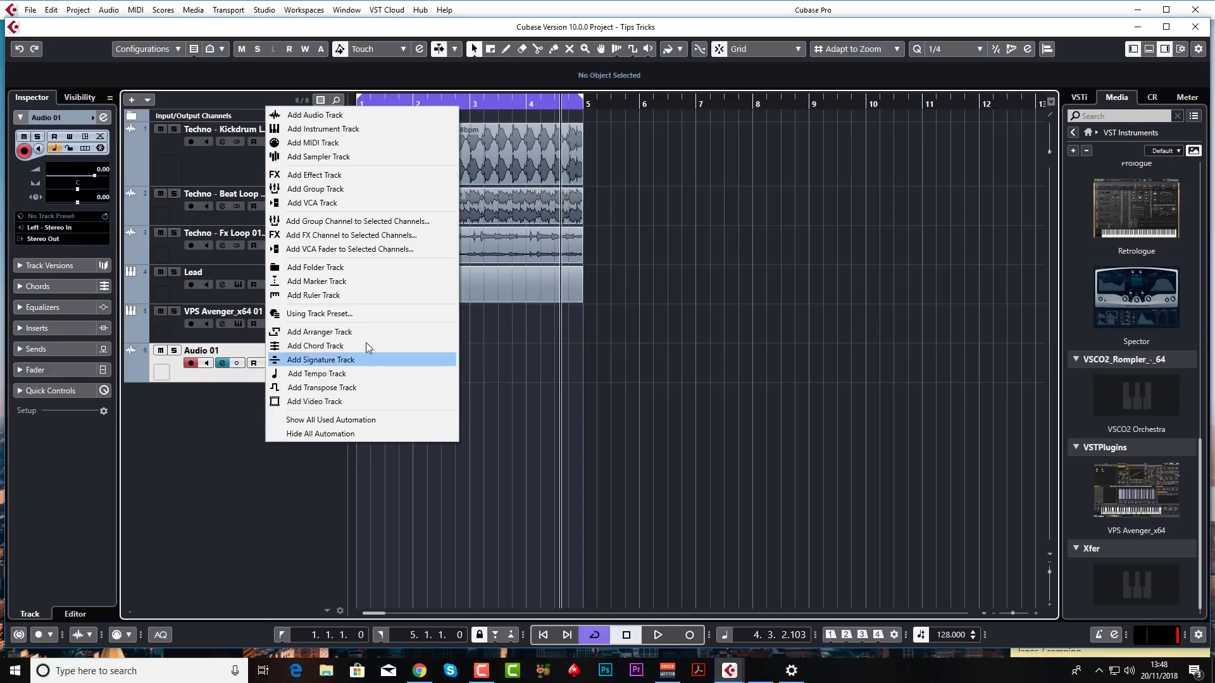
{"action": "right_click", "coordinate": [288, 109]}
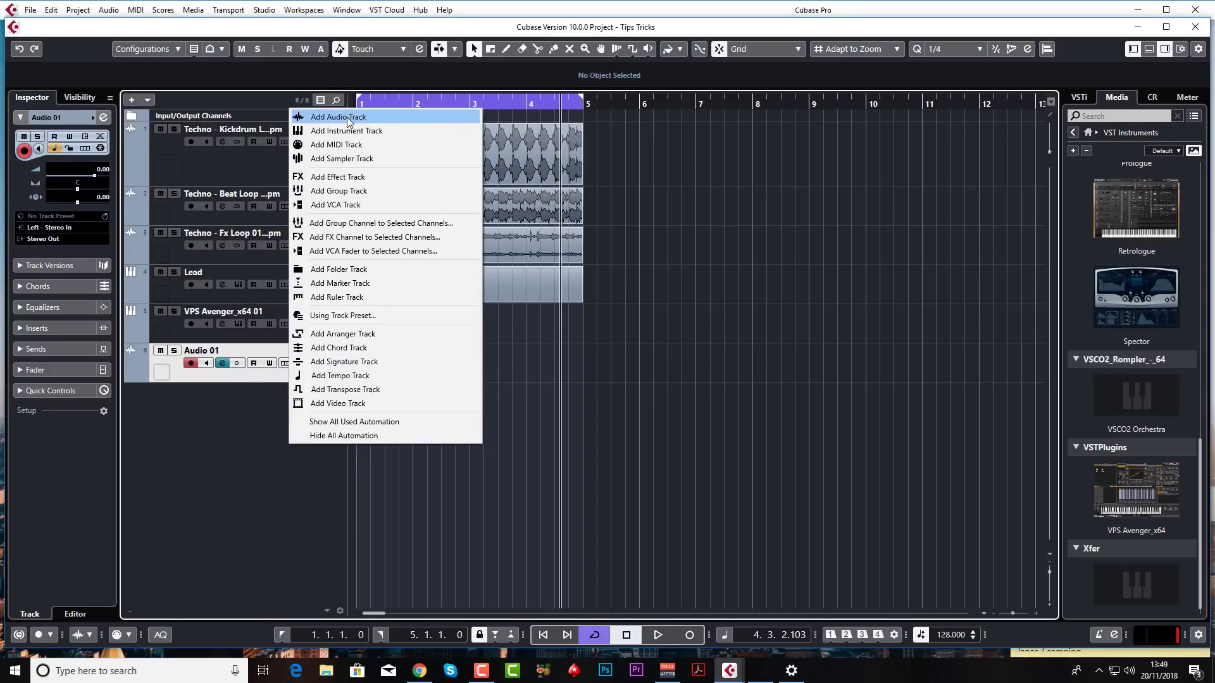
{"action": "left_click", "coordinate": [247, 416]}
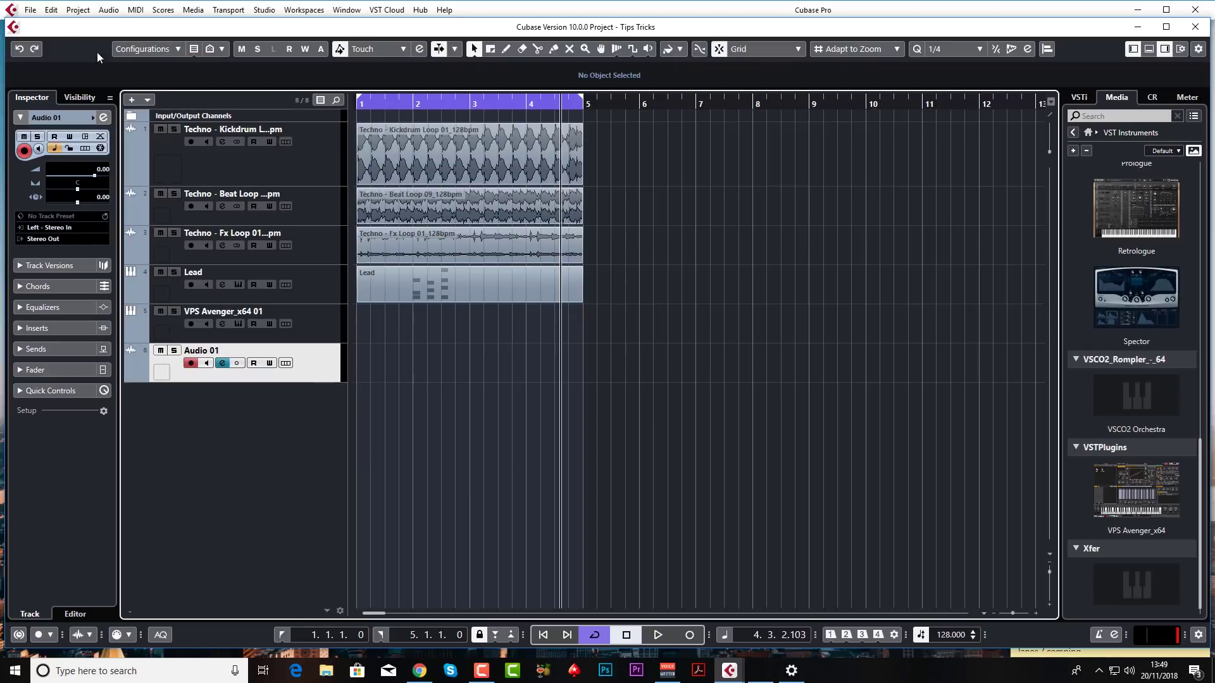
Show the macros section of the Key Commands dialog and create a new macro named "3 audio tracks".
{"action": "left_click", "coordinate": [51, 10]}
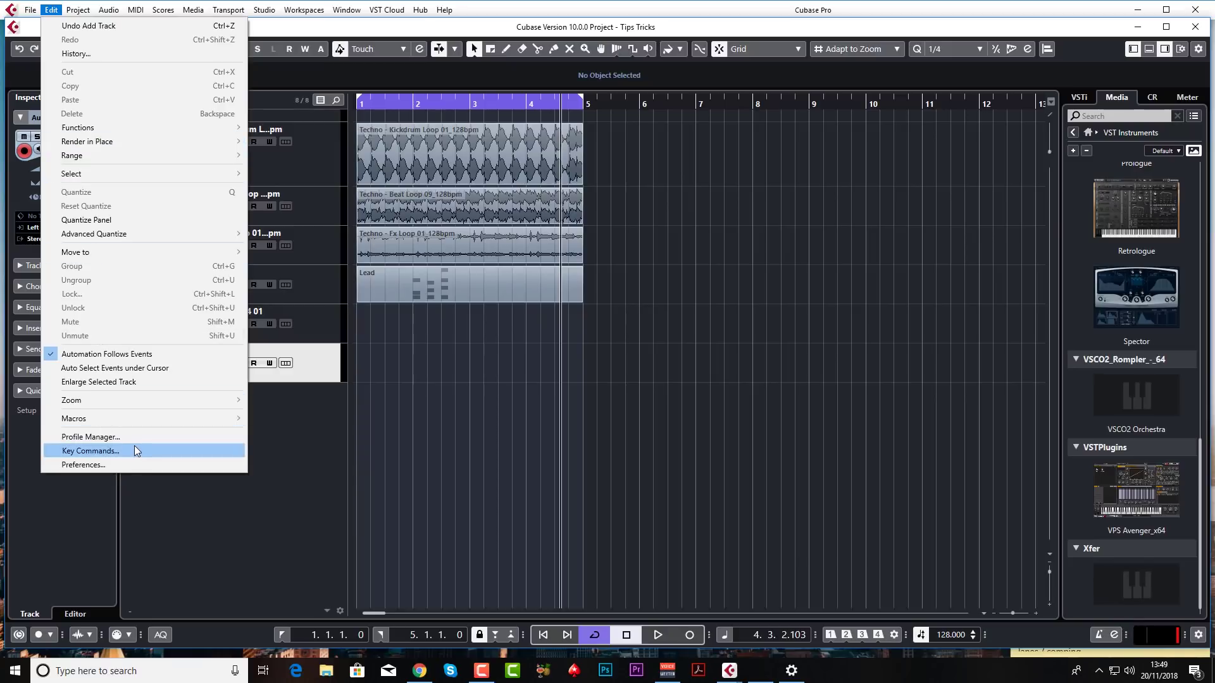
{"action": "mouse_move", "coordinate": [181, 419]}
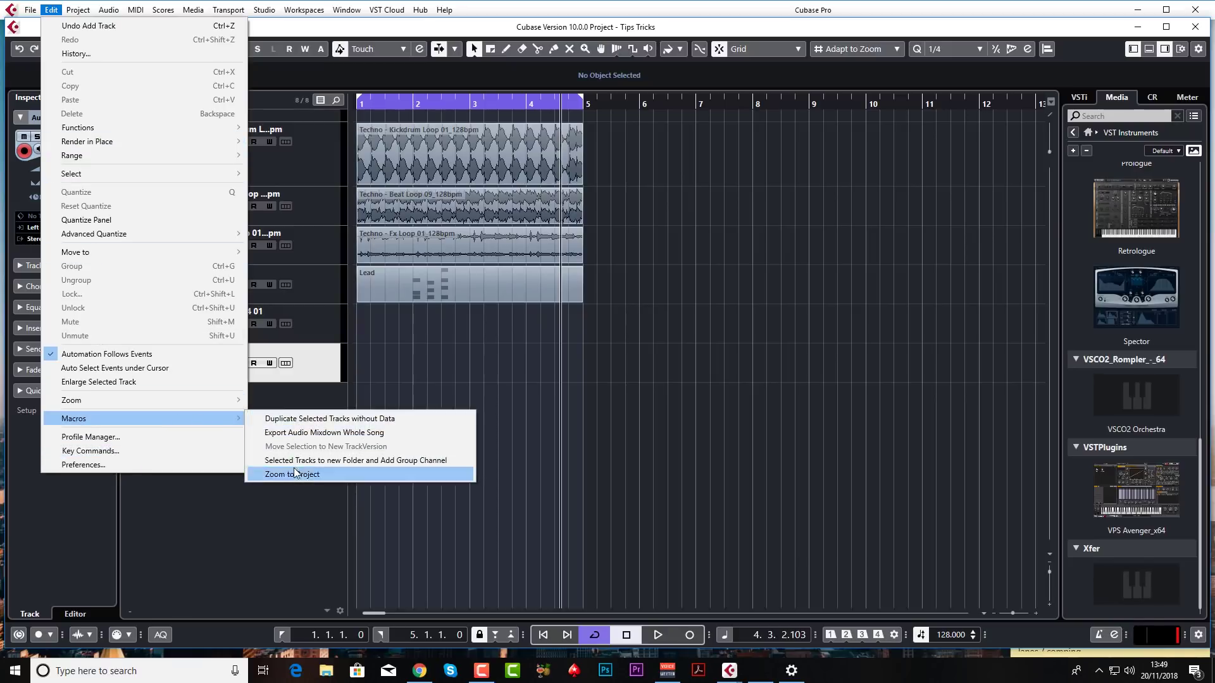
{"action": "left_click", "coordinate": [104, 451]}
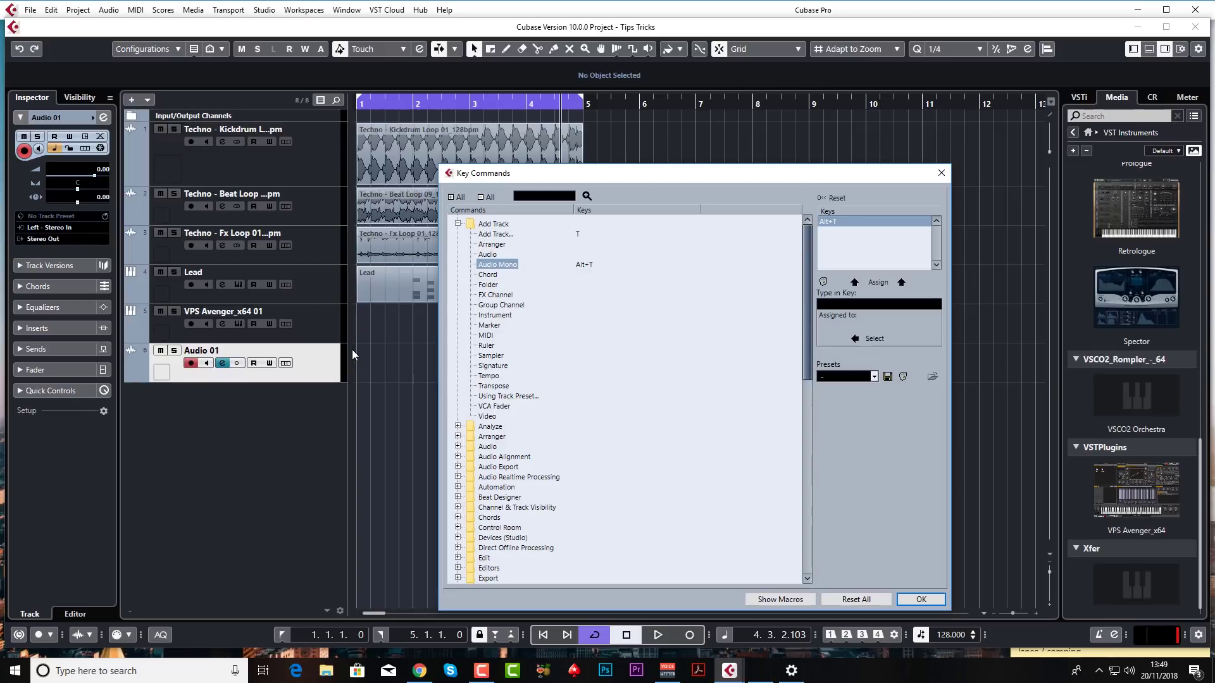
{"action": "scroll", "coordinate": [620, 408], "scroll_direction": "down", "scroll_amount": 10}
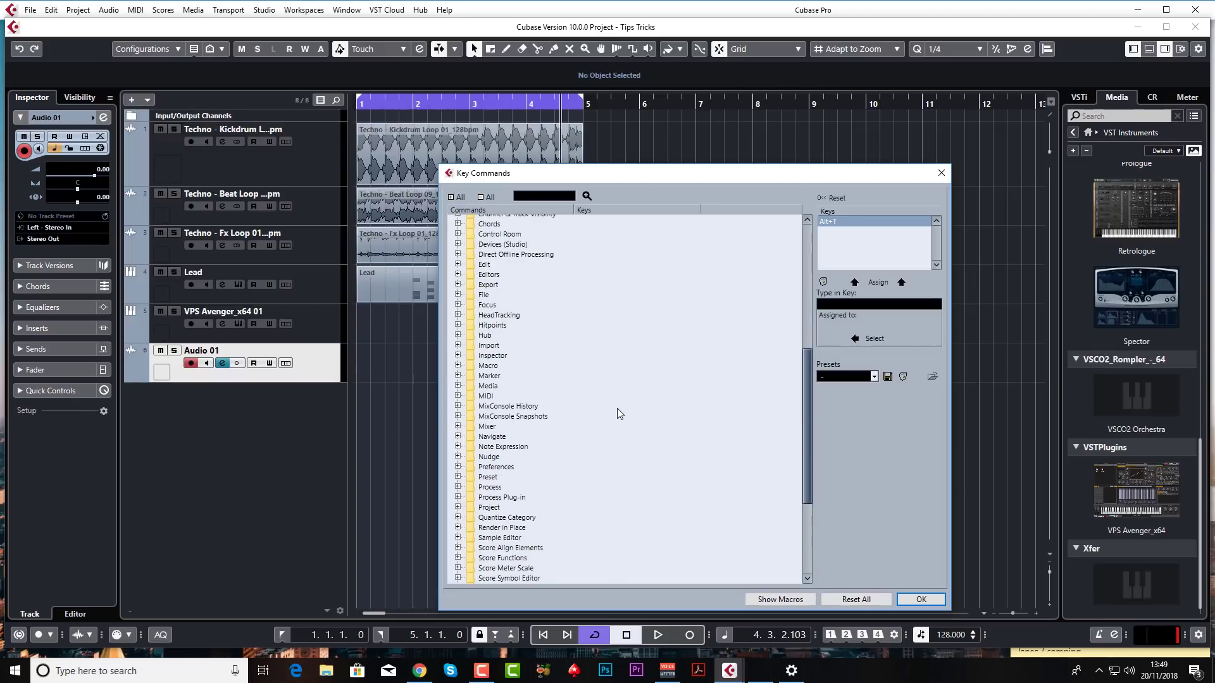
{"action": "scroll", "coordinate": [617, 408], "scroll_direction": "up", "scroll_amount": 10}
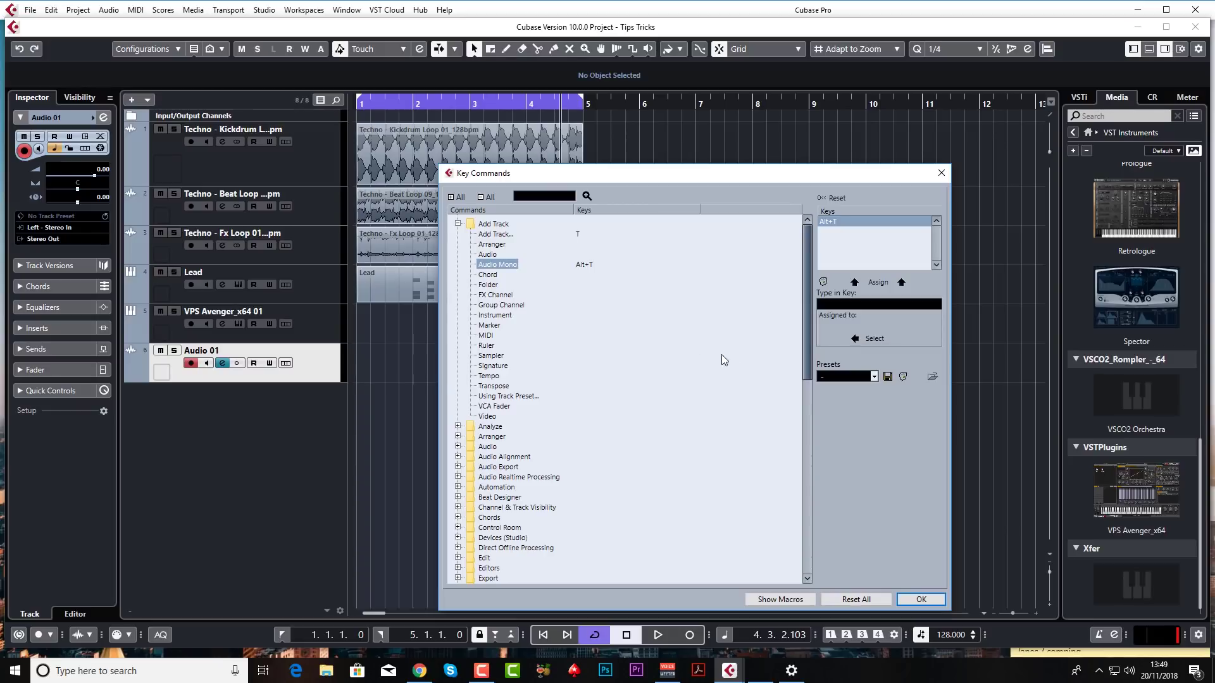
{"action": "left_click", "coordinate": [782, 600]}
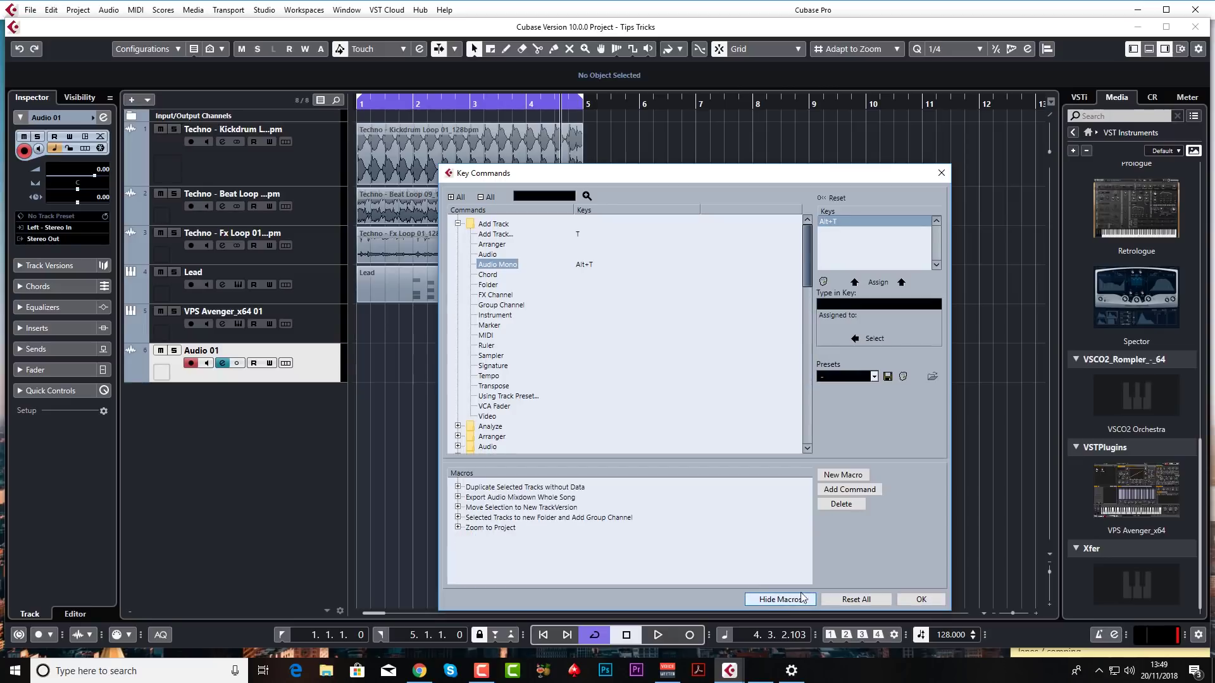
{"action": "left_click", "coordinate": [842, 475]}
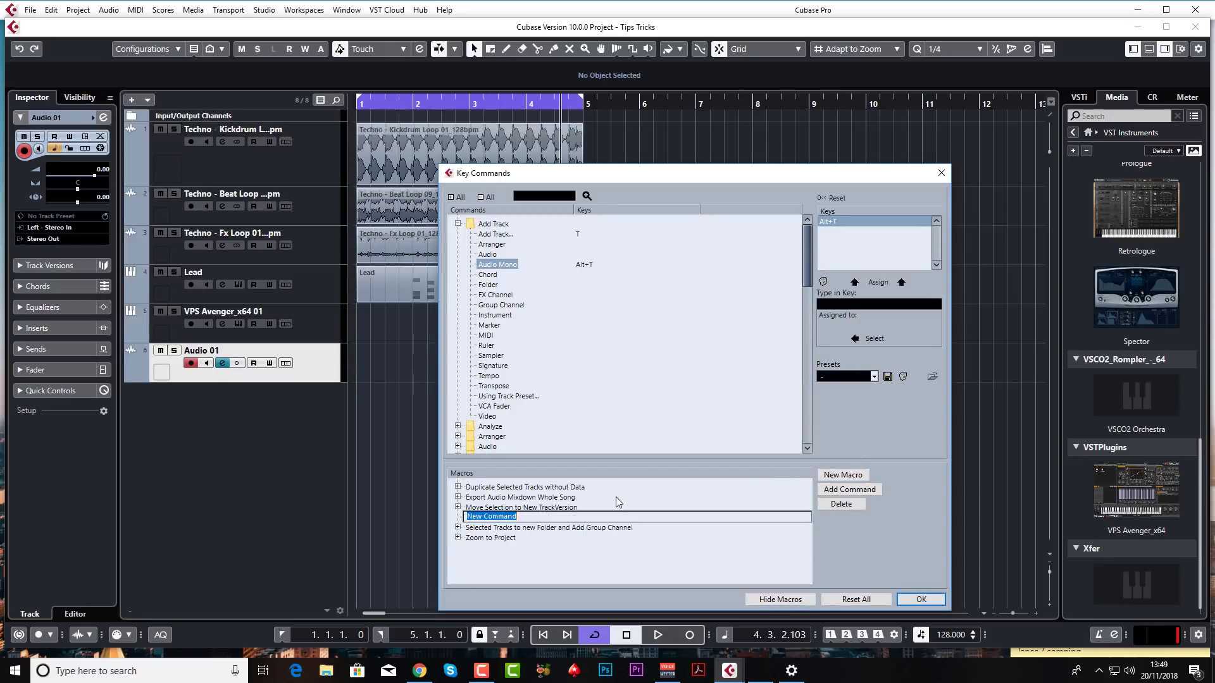
{"action": "type", "text": "3 audio tracks"}
{"action": "key", "text": "Return"}
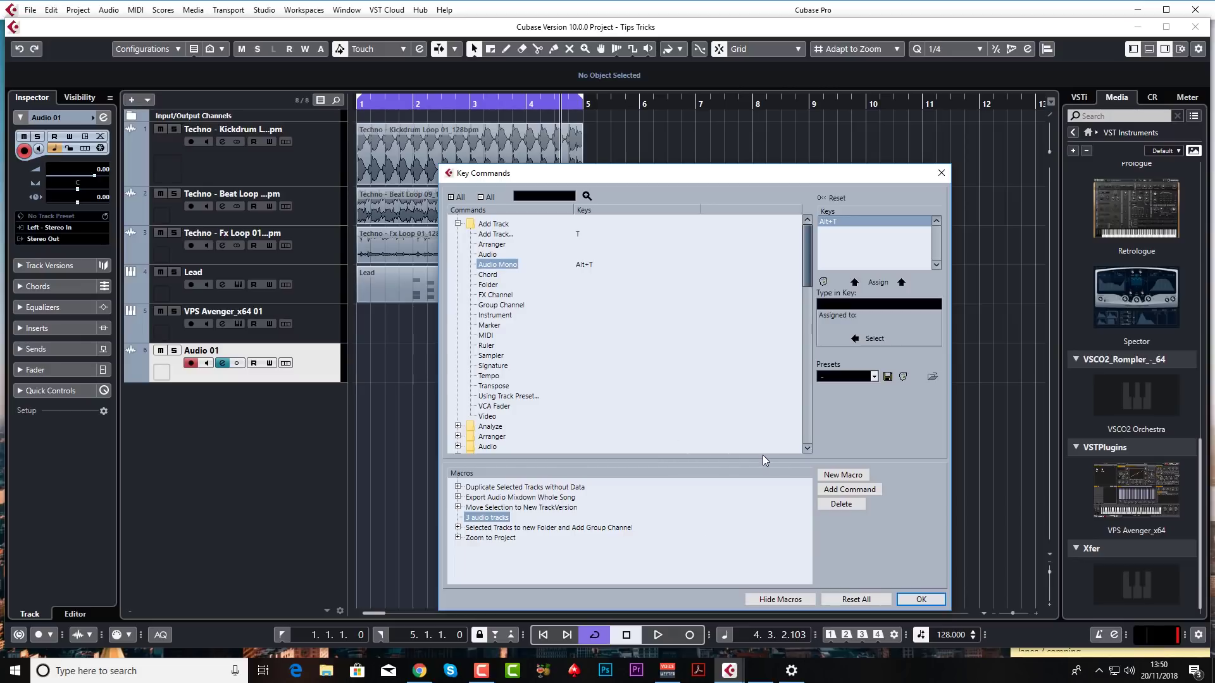
Add the Add Track - Audio Mono command three times to the "3 audio tracks" macro.
{"action": "left_click", "coordinate": [843, 490]}
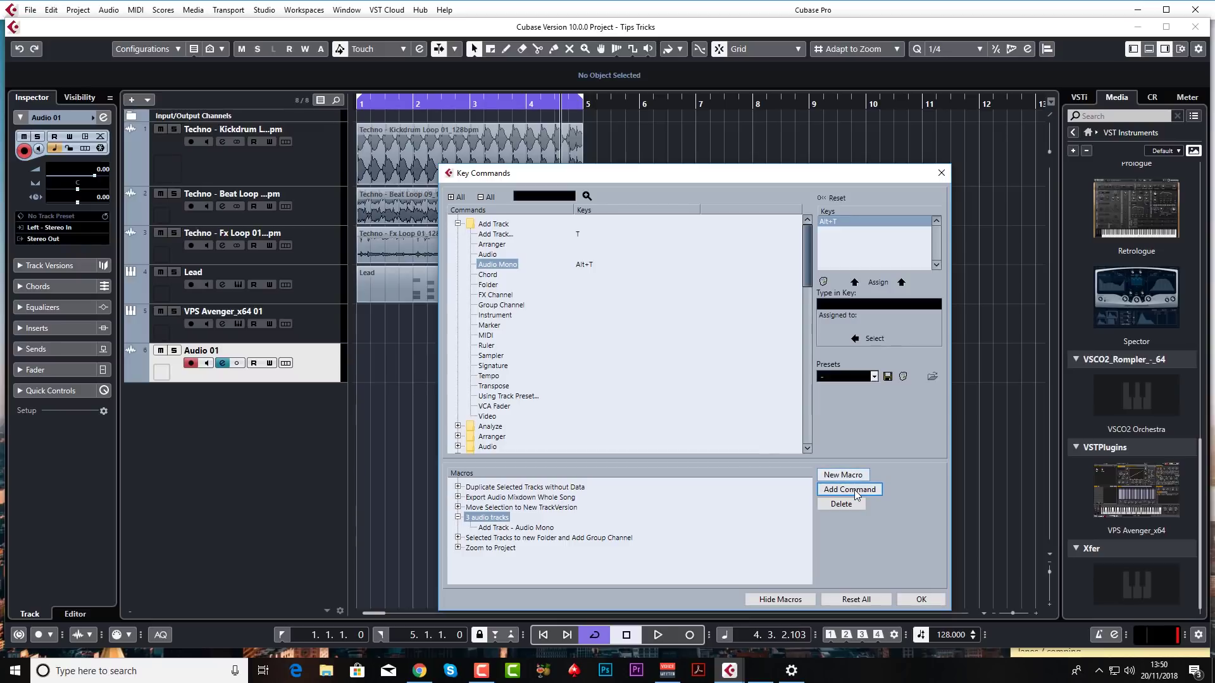
{"action": "left_click", "coordinate": [850, 492]}
{"action": "left_click", "coordinate": [854, 492]}
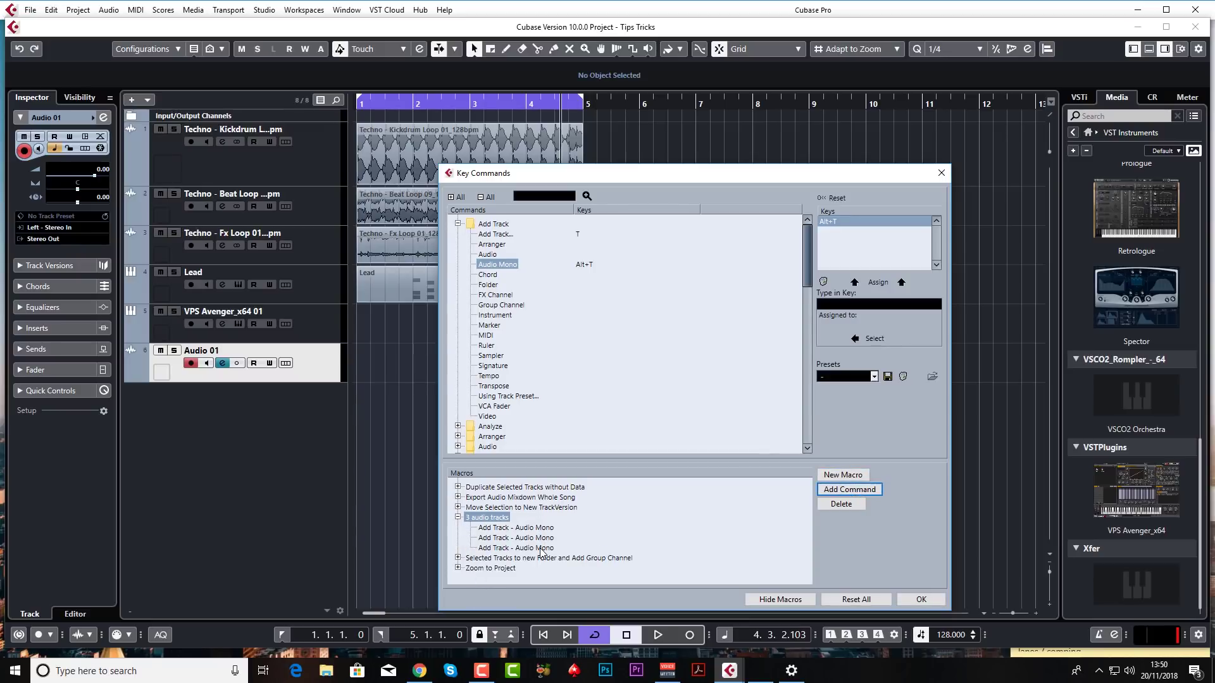
Search the commands for "record enable" and add Activate Record Enable for All Audio Tracks to the "3 audio tracks" macro.
{"action": "left_click", "coordinate": [552, 198]}
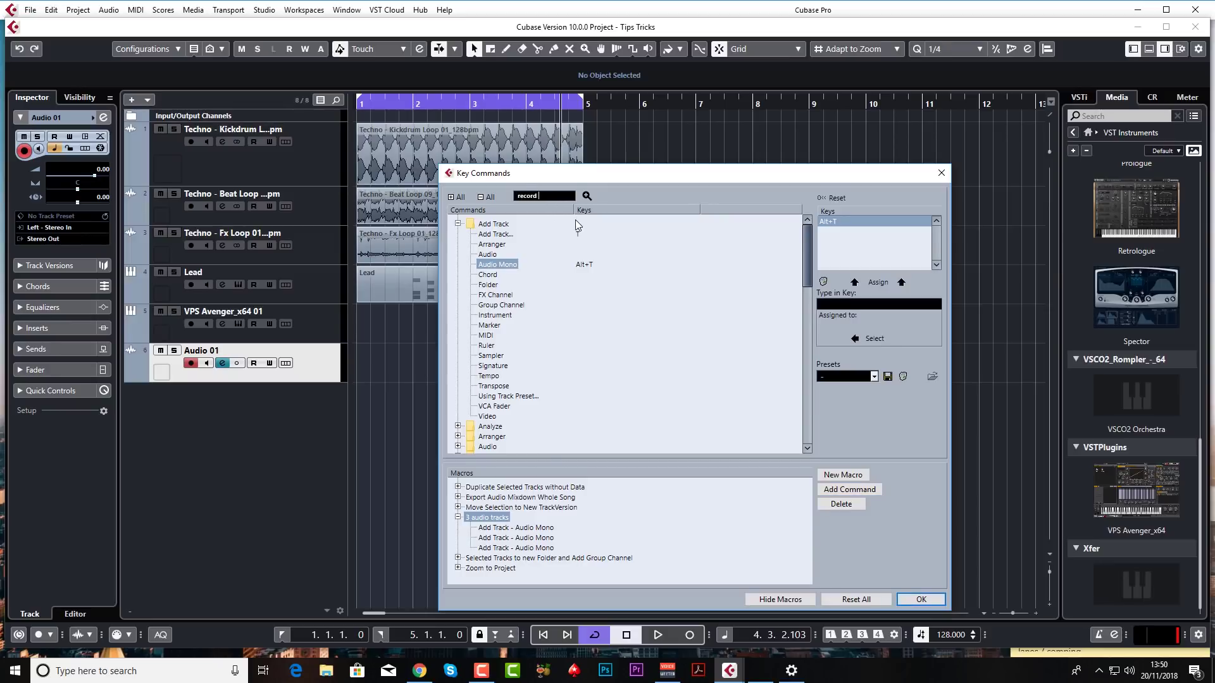
{"action": "type", "text": "record enable"}
{"action": "left_click", "coordinate": [587, 196]}
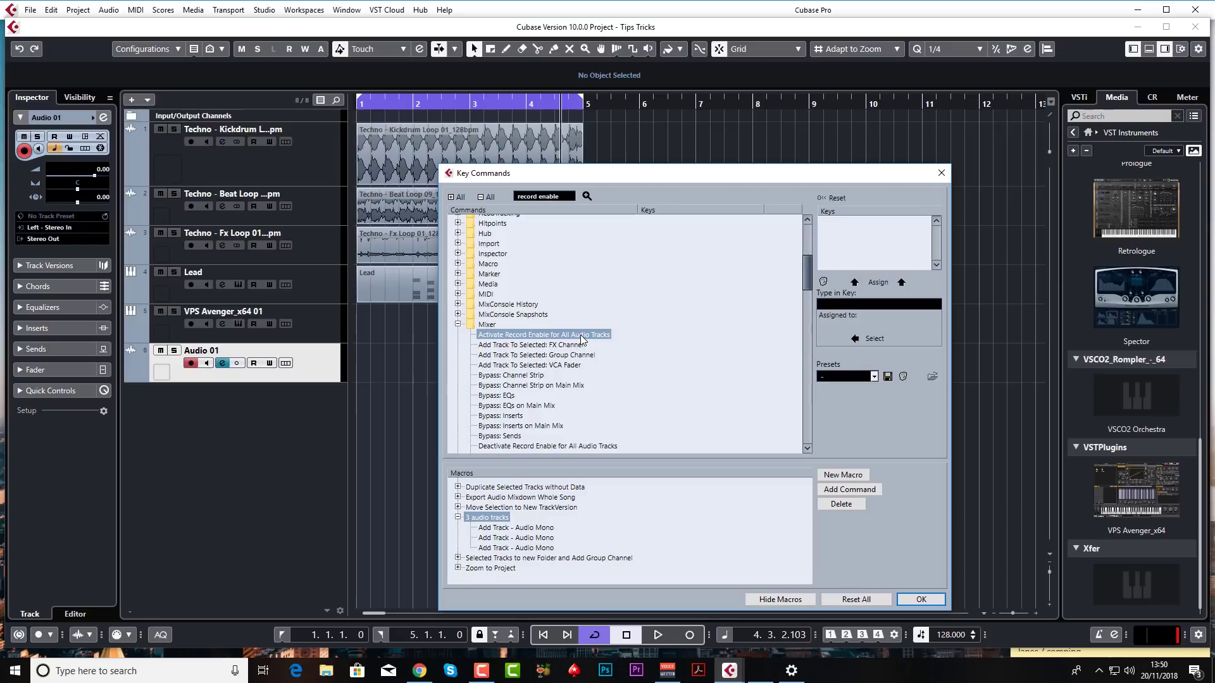
{"action": "left_click", "coordinate": [848, 489]}
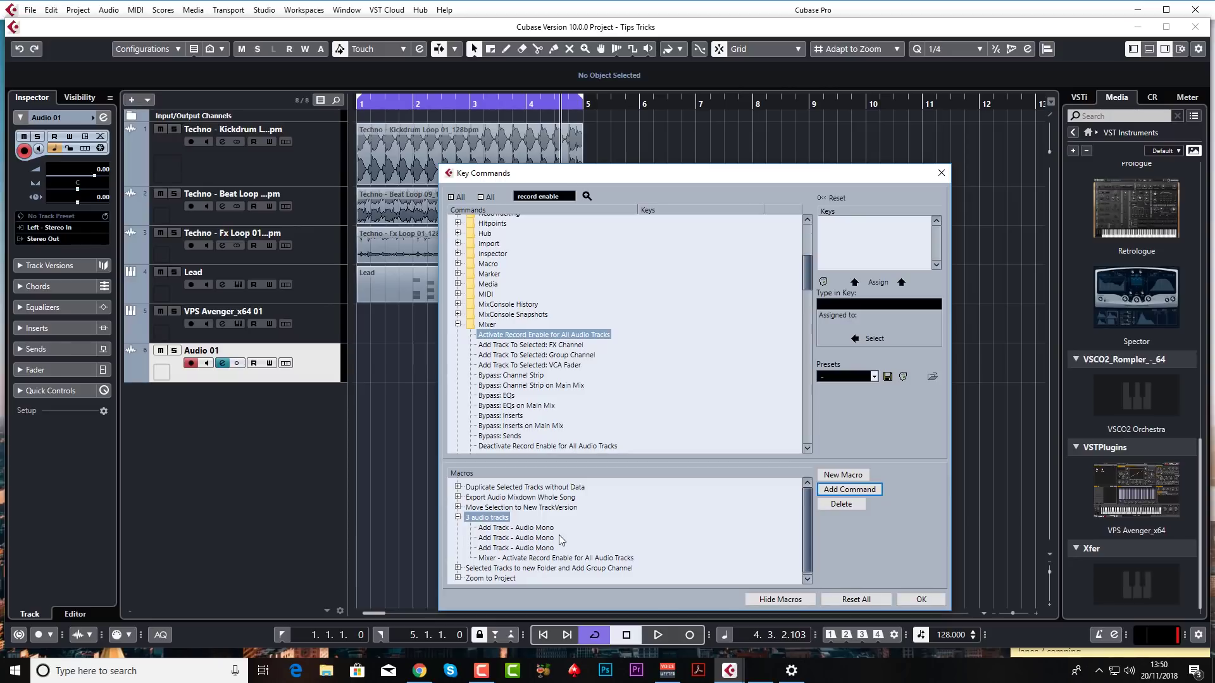
Assign the key Y to the "3 audio tracks" macro in the Macro category and close the Key Commands dialog.
{"action": "left_click", "coordinate": [457, 325]}
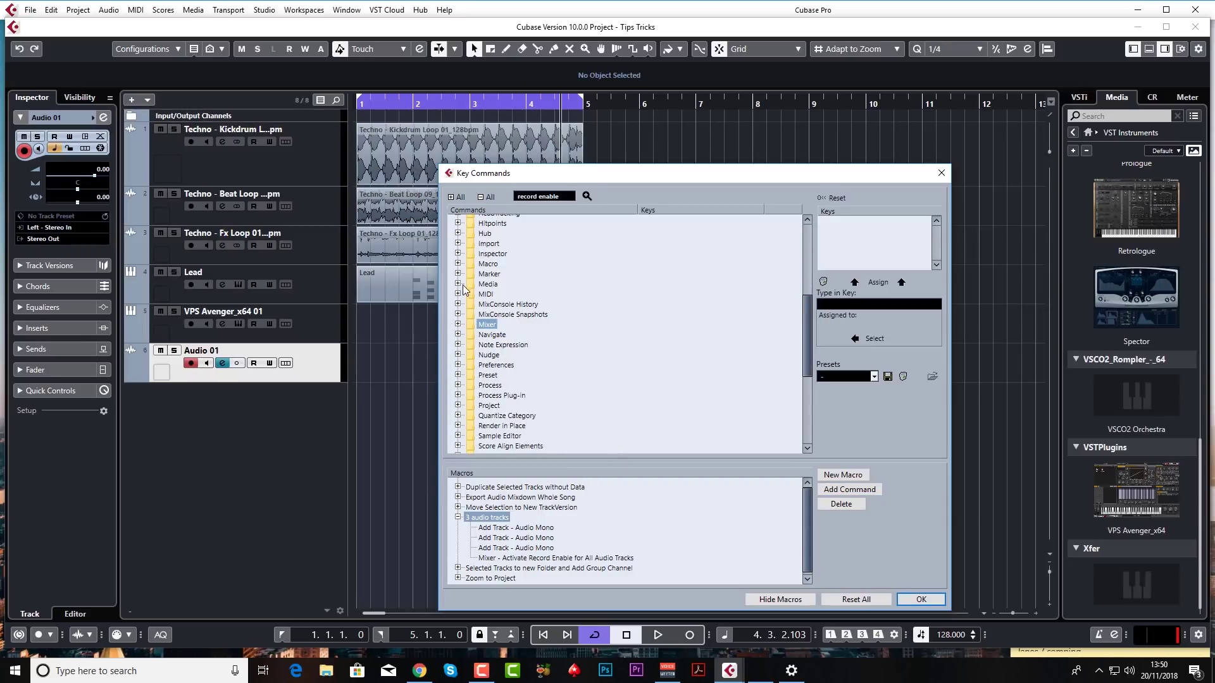
{"action": "left_click", "coordinate": [458, 264]}
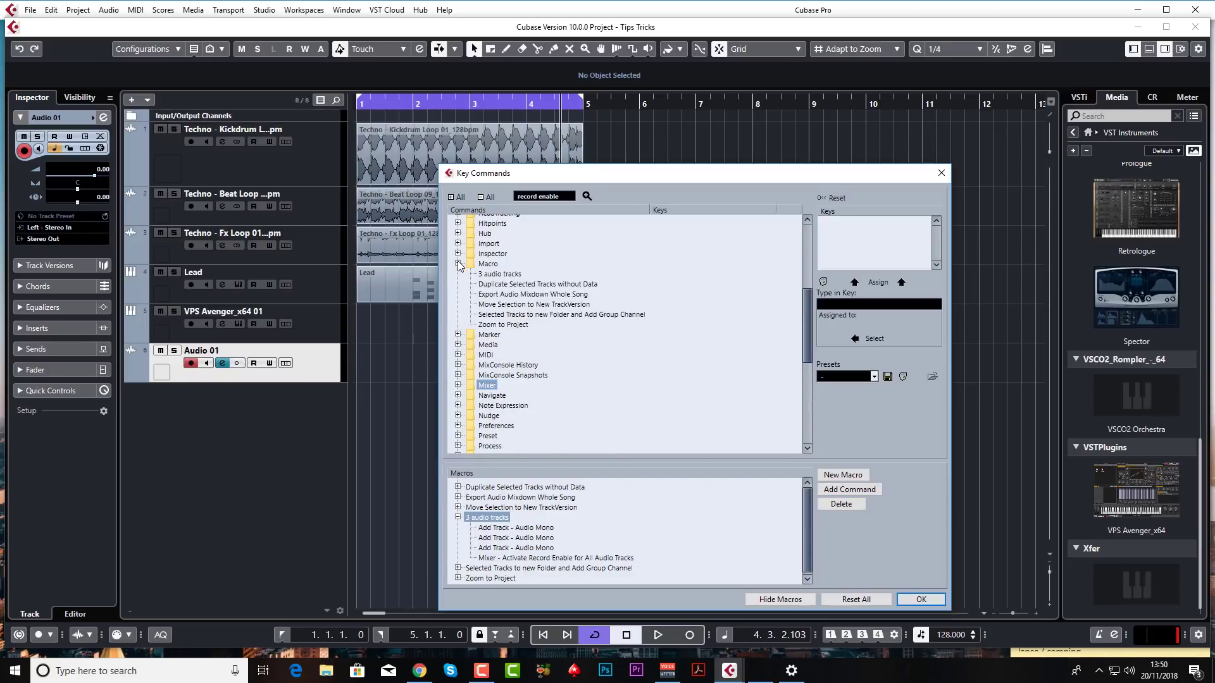
{"action": "left_click", "coordinate": [494, 274]}
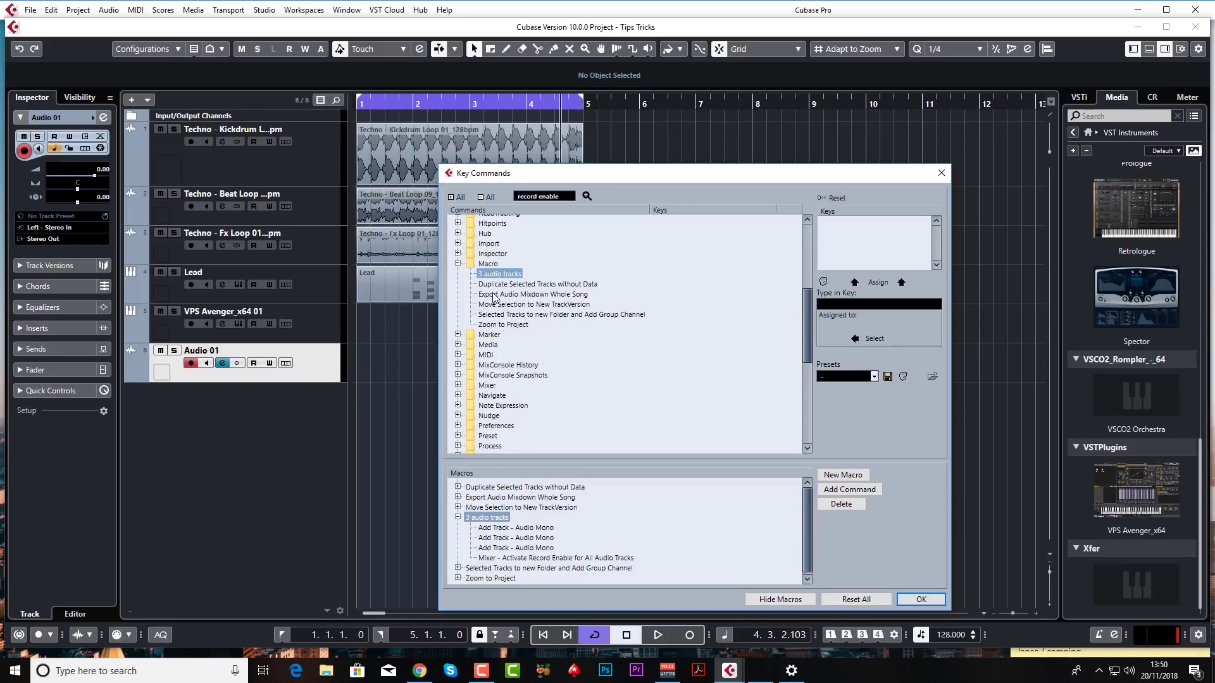
{"action": "left_click", "coordinate": [867, 305]}
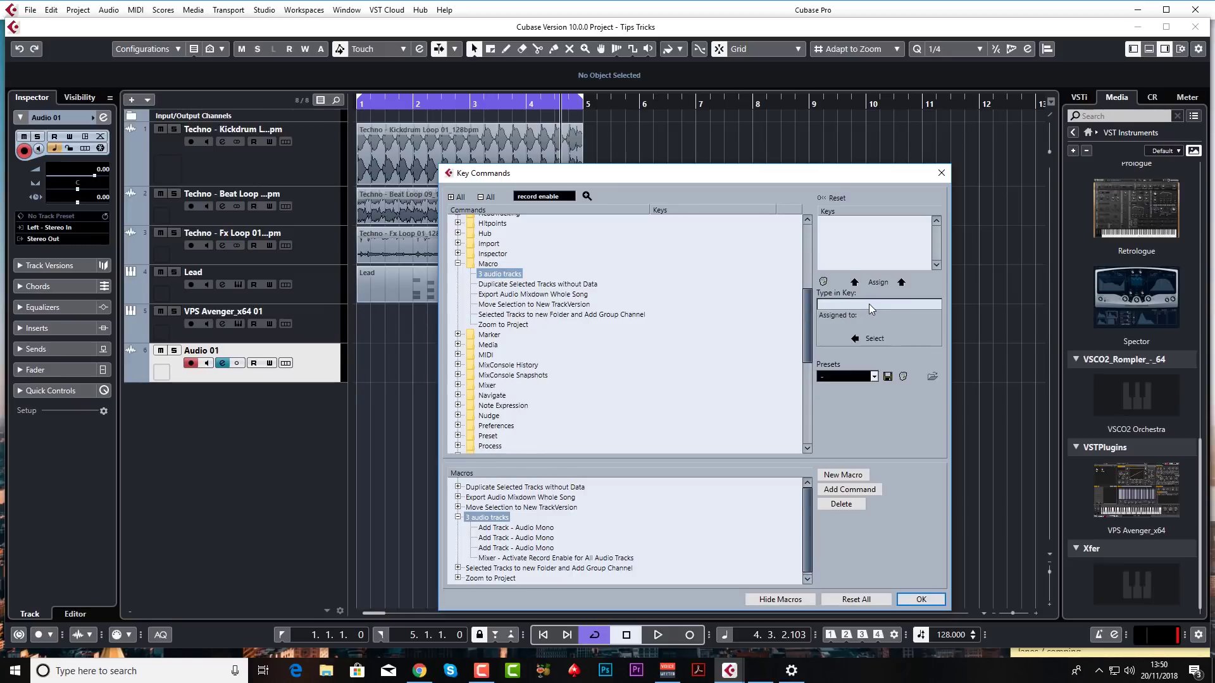
{"action": "key", "text": "alt+shift+t"}
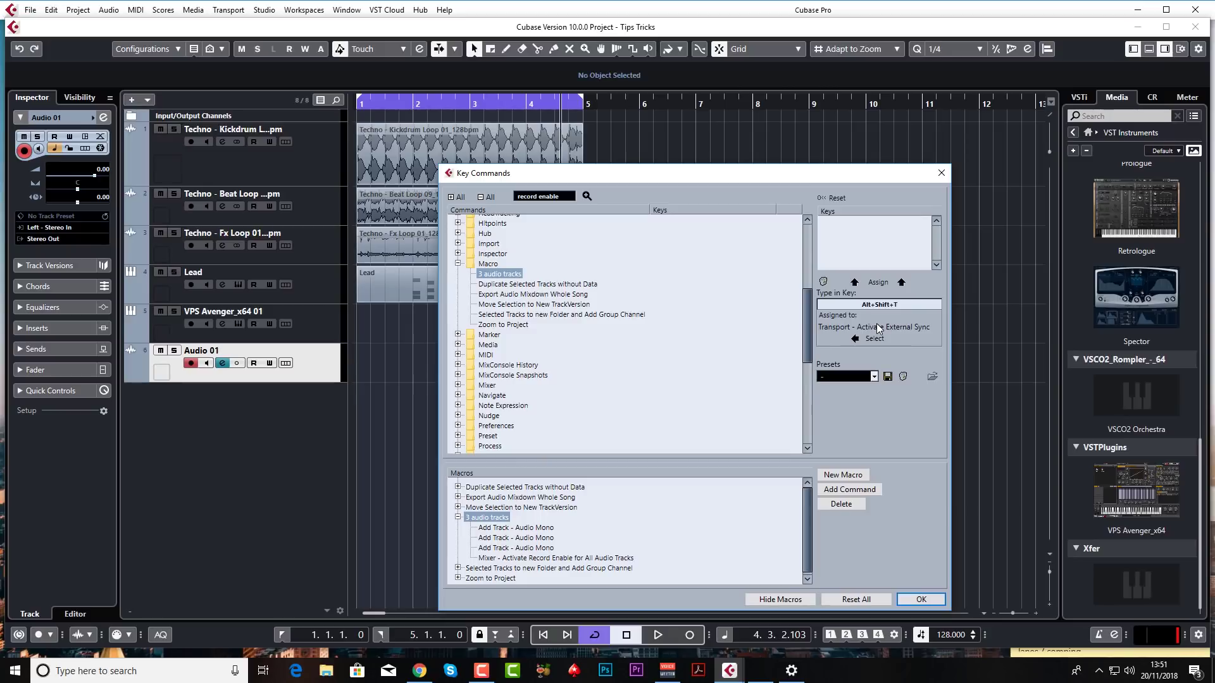
{"action": "key", "text": "ctrl+alt+t"}
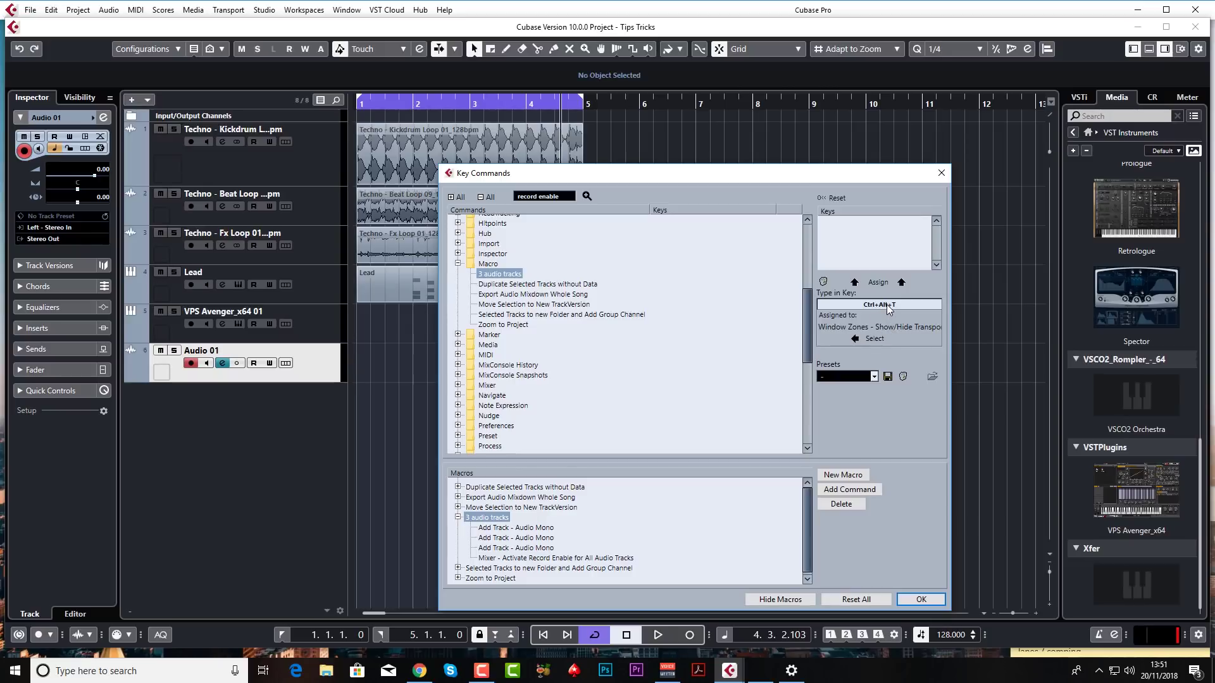
{"action": "key", "text": "y"}
{"action": "left_click", "coordinate": [878, 283]}
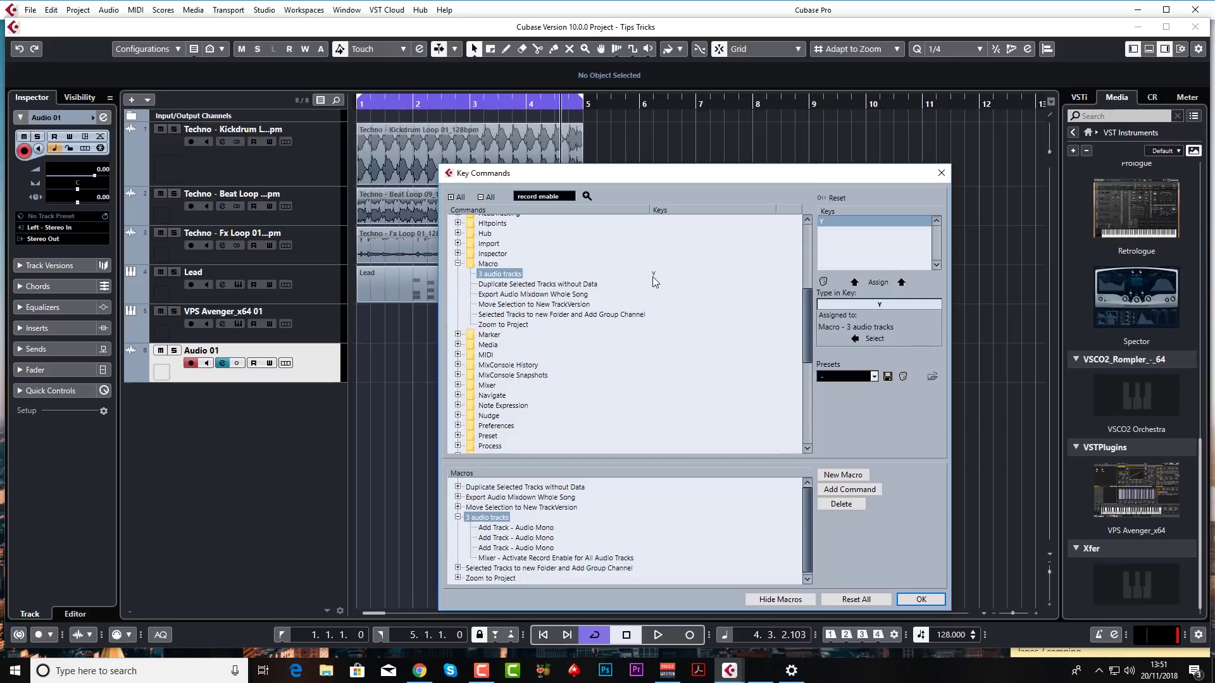
{"action": "left_click", "coordinate": [921, 598]}
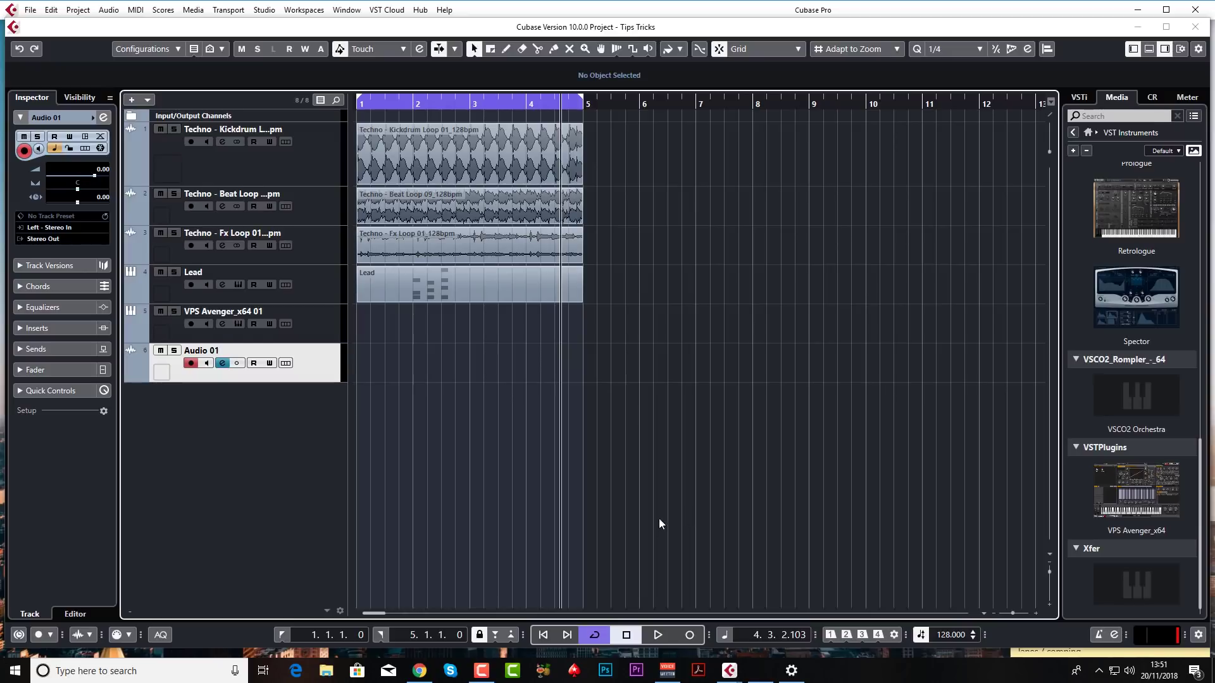
Clear the existing tracks from the project and run the "3 audio tracks" macro to add three record-enabled audio tracks.
{"action": "right_click", "coordinate": [307, 250]}
{"action": "left_click", "coordinate": [381, 303]}
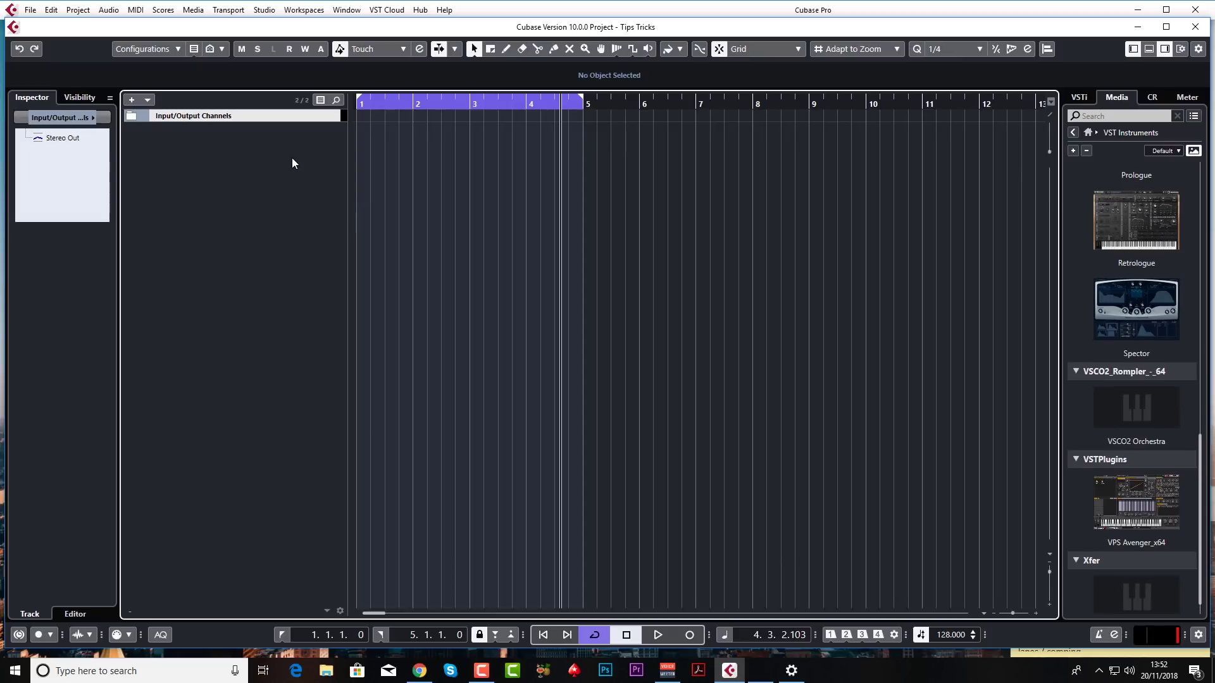
{"action": "key", "text": "ctrl+z"}
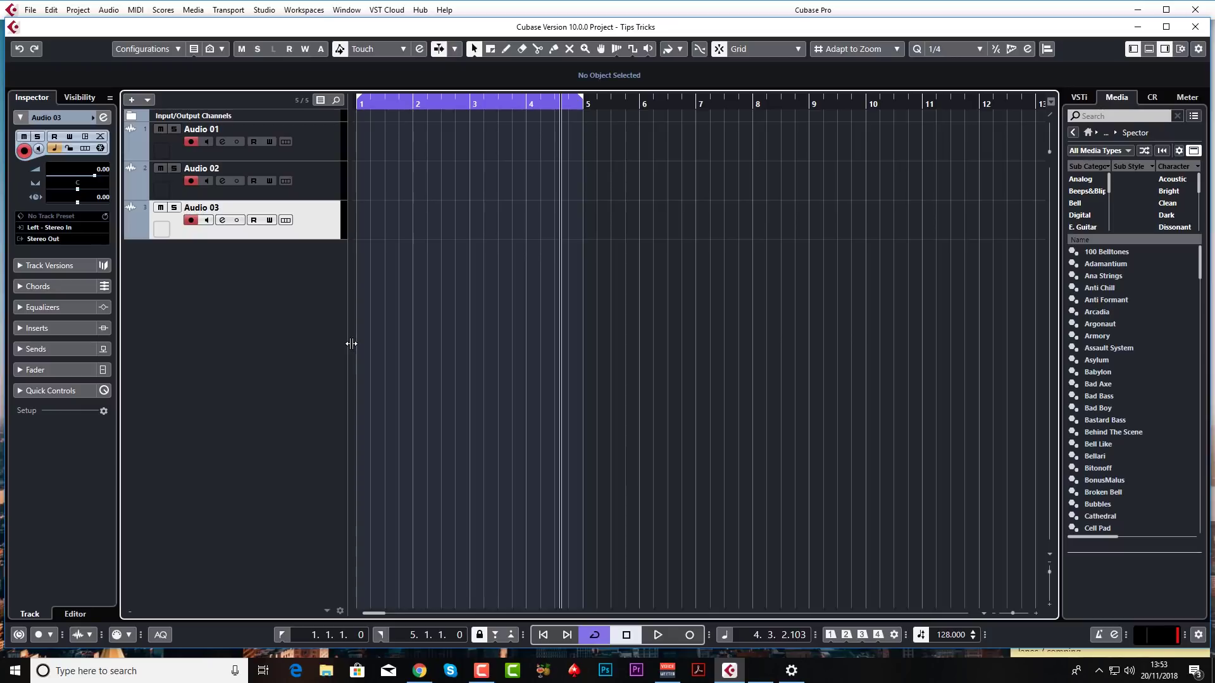
Narrow the track list to its mute and solo controls and hide the Media rack and the Inspector.
{"action": "left_click_drag", "start_coordinate": [351, 343], "coordinate": [172, 342]}
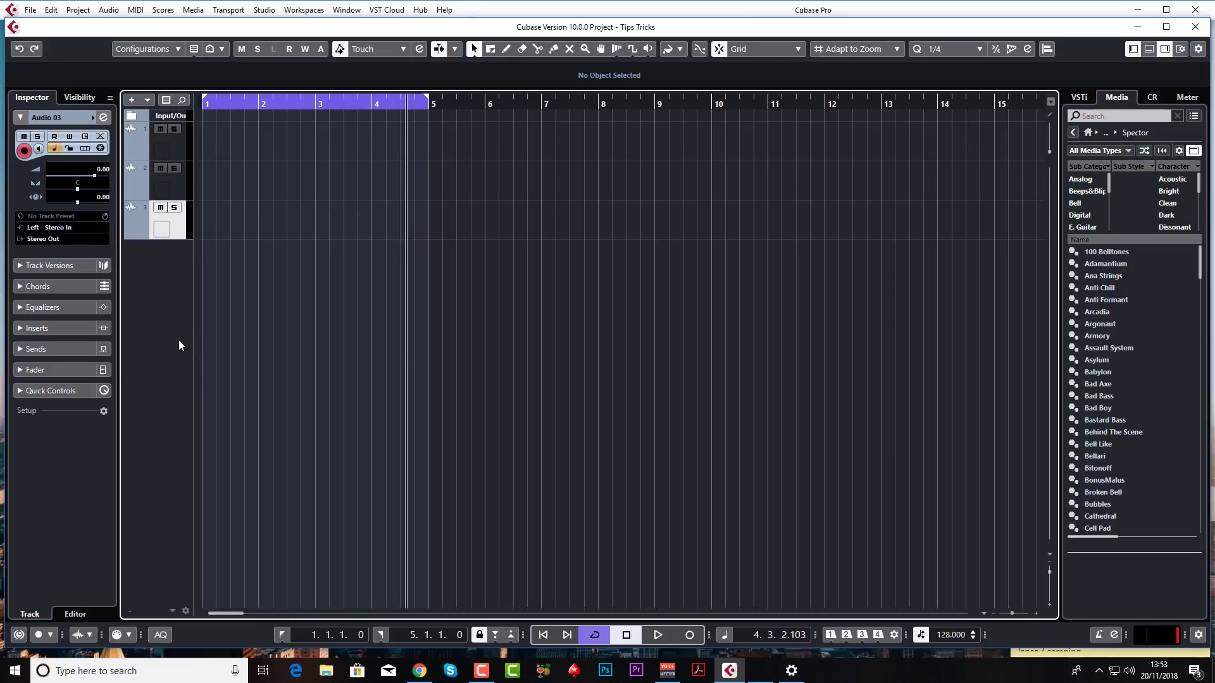
{"action": "left_click", "coordinate": [1164, 49]}
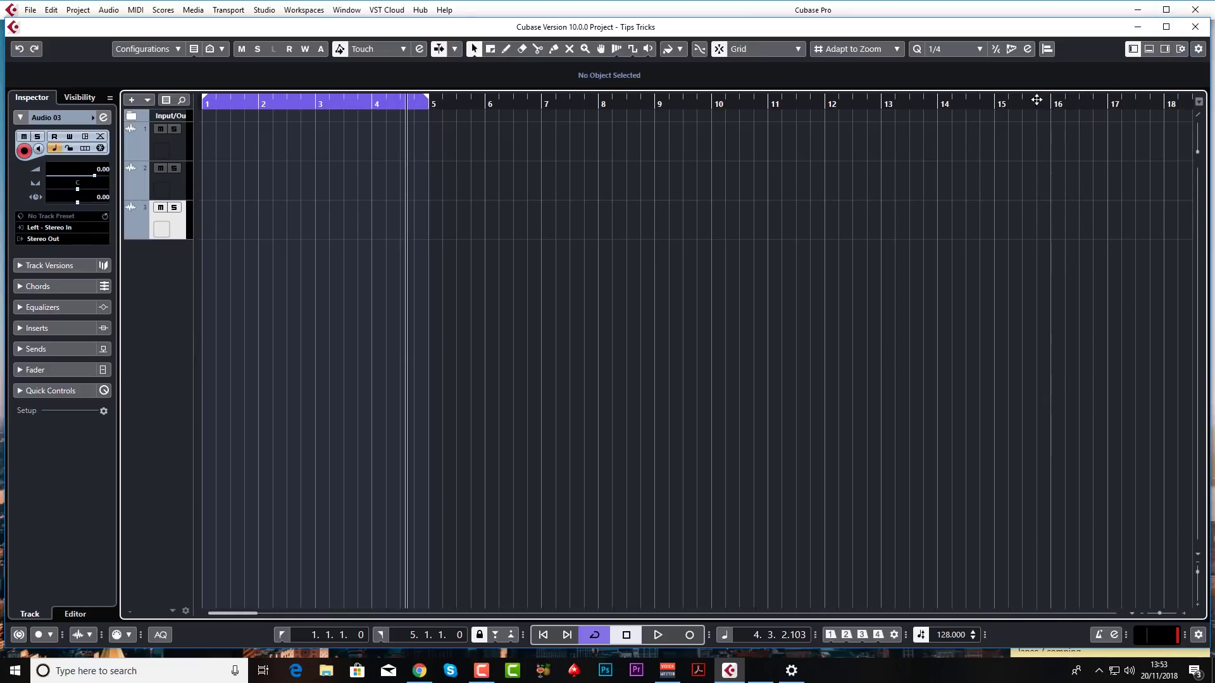
{"action": "left_click", "coordinate": [1138, 50]}
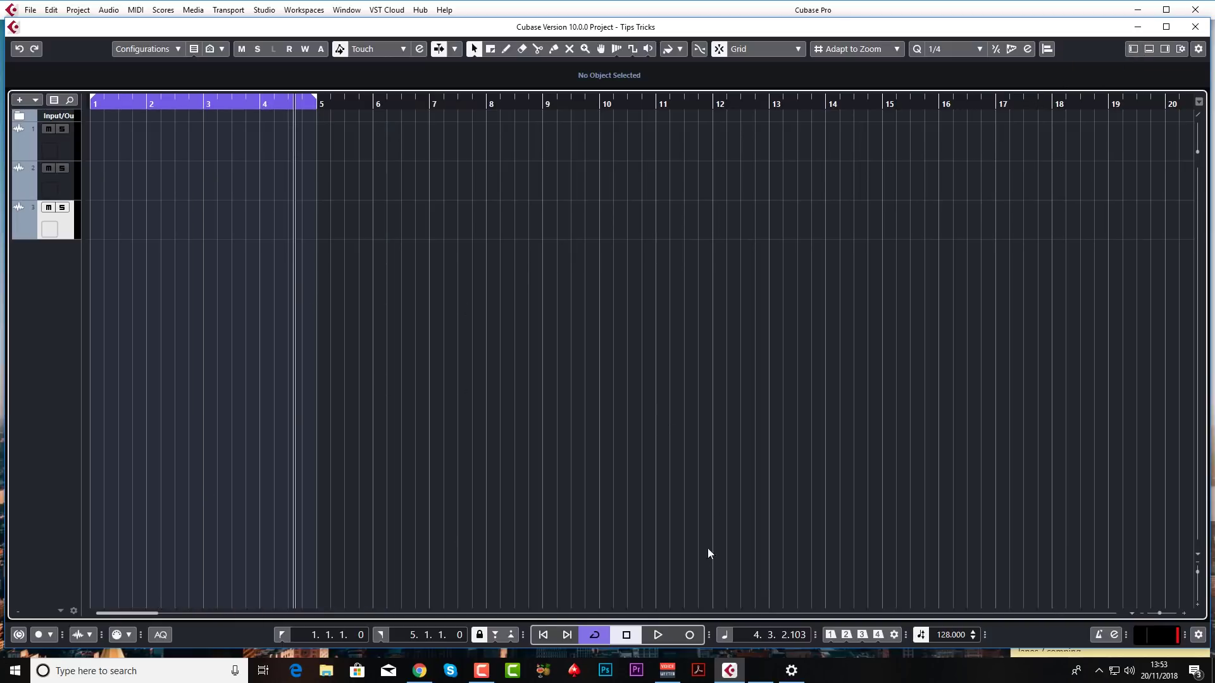
Save the current layout as a global workspace named "edit" and check it in the list of workspaces.
{"action": "left_click", "coordinate": [295, 10]}
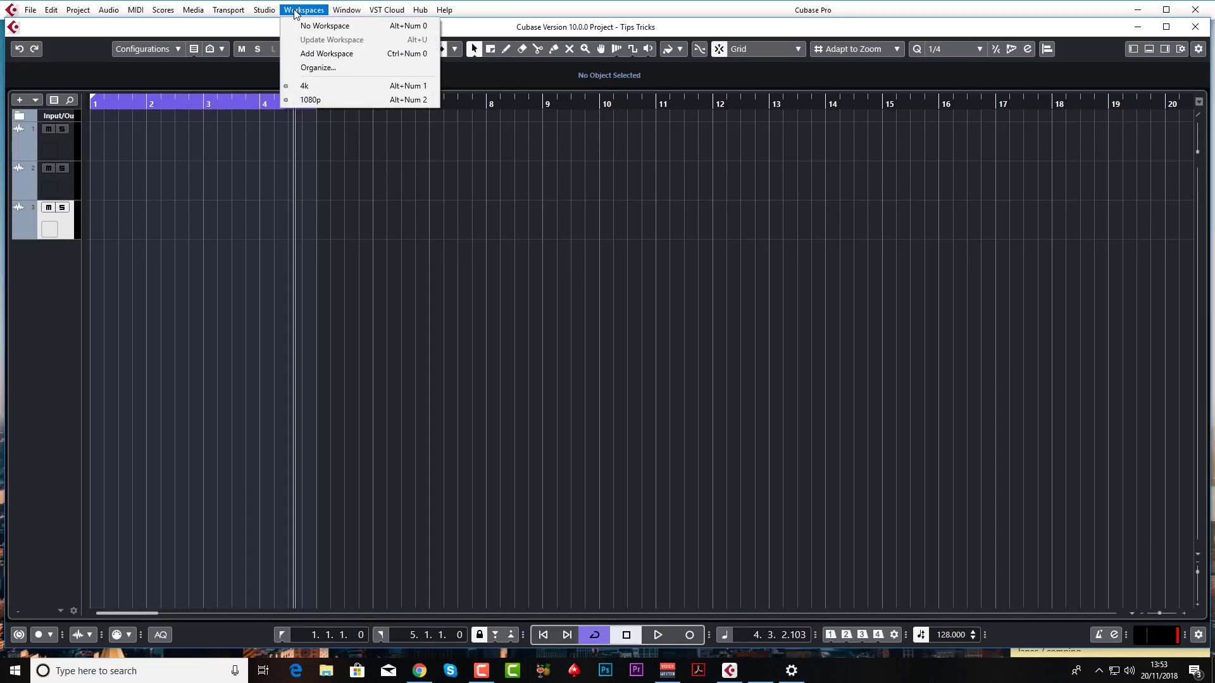
{"action": "left_click", "coordinate": [326, 54]}
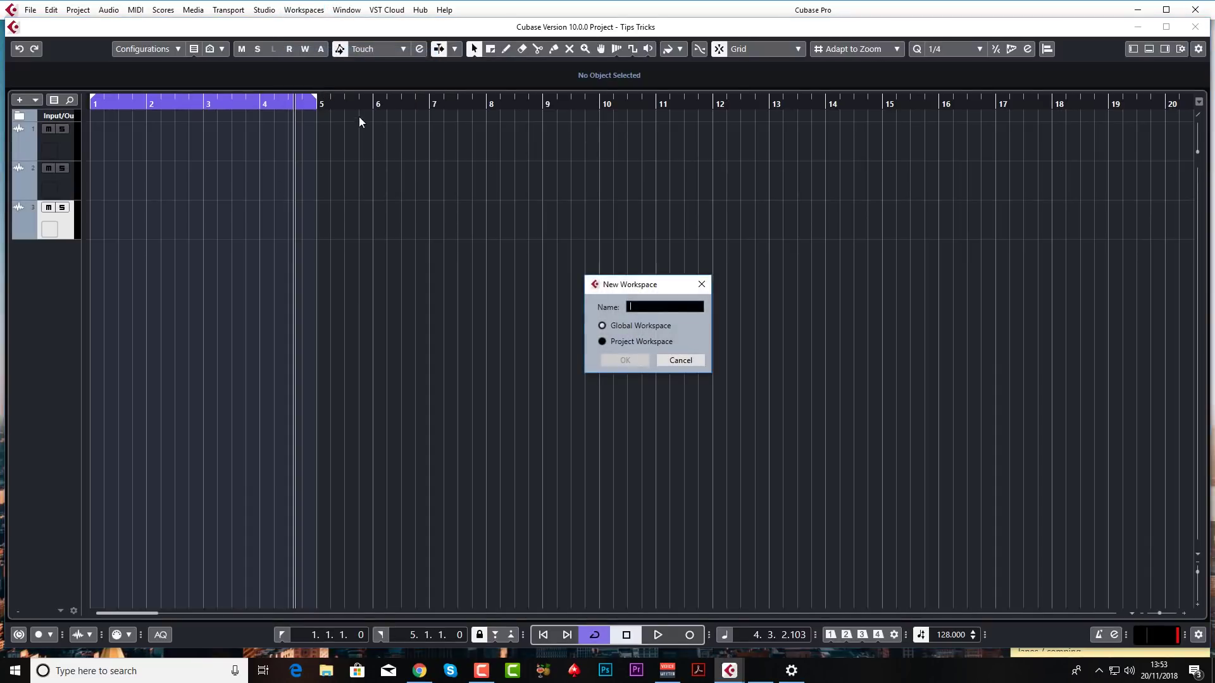
{"action": "type", "text": "edit"}
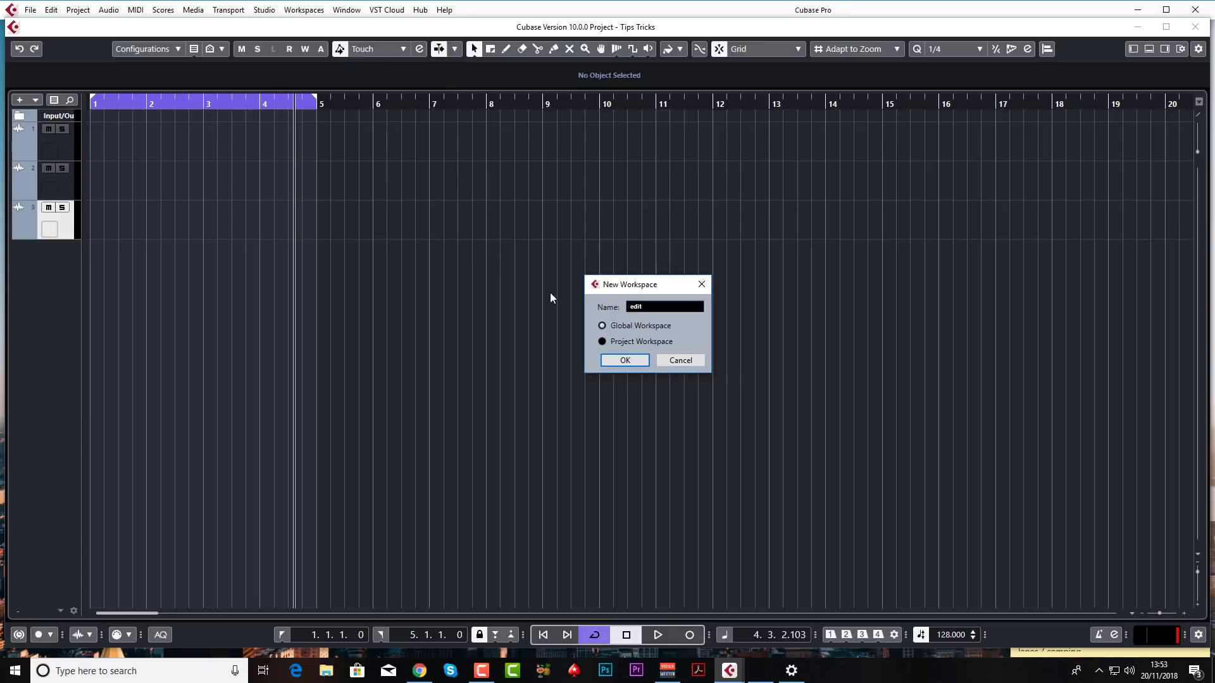
{"action": "left_click", "coordinate": [633, 364]}
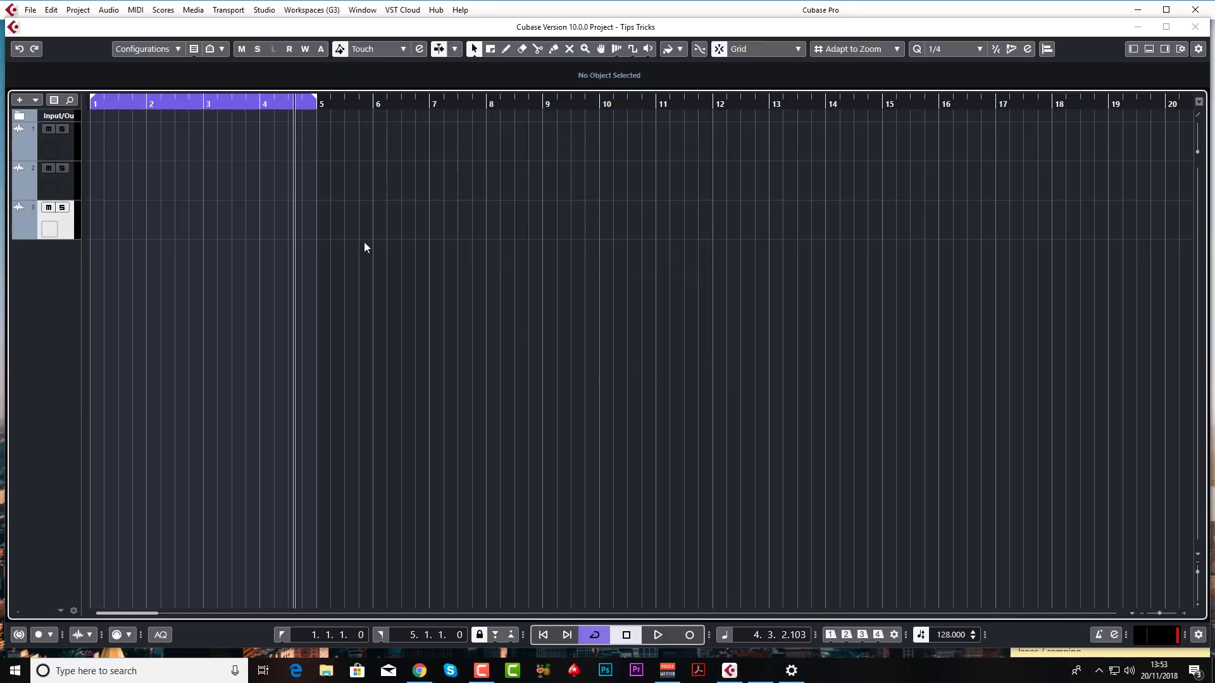
{"action": "left_click", "coordinate": [305, 10]}
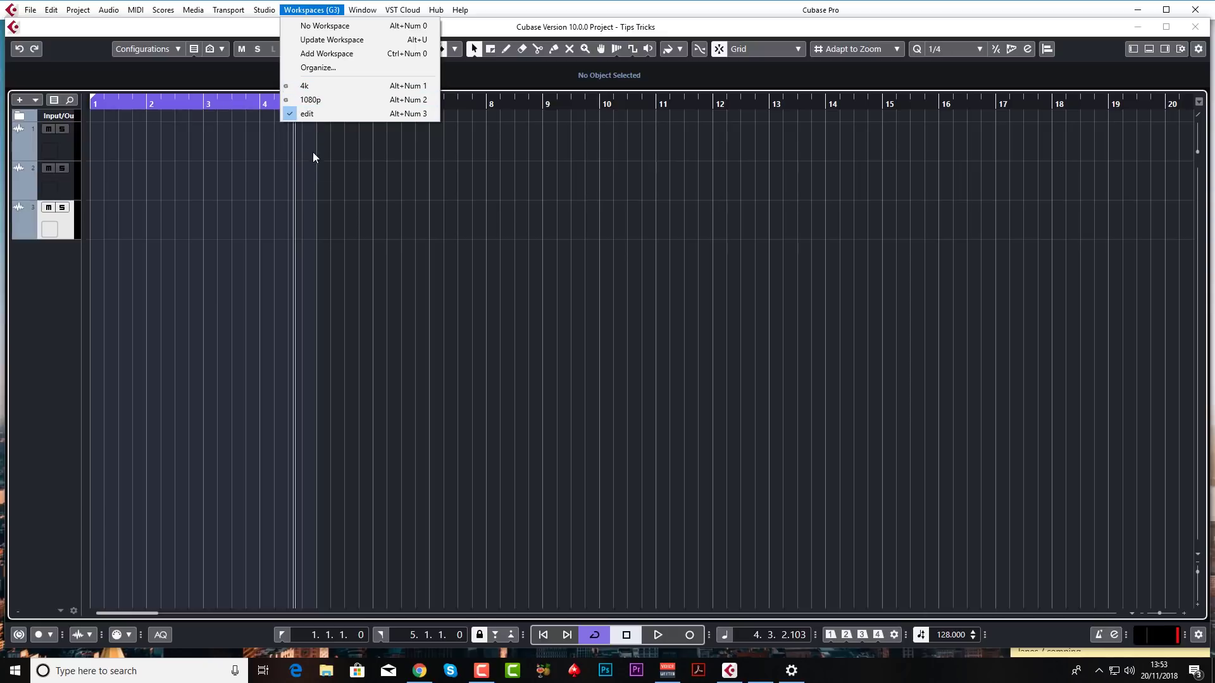
{"action": "left_click", "coordinate": [129, 168]}
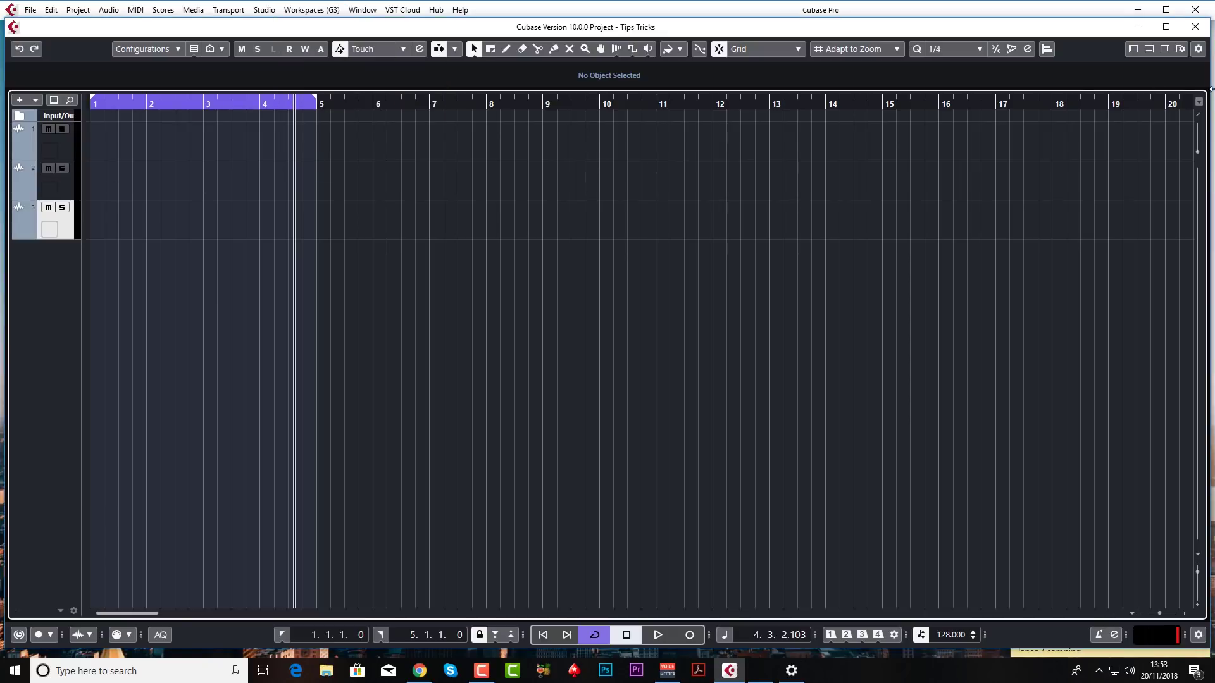
Show the Inspector and the Media rack again and widen the track list to include the track names and controls.
{"action": "left_click", "coordinate": [1130, 49]}
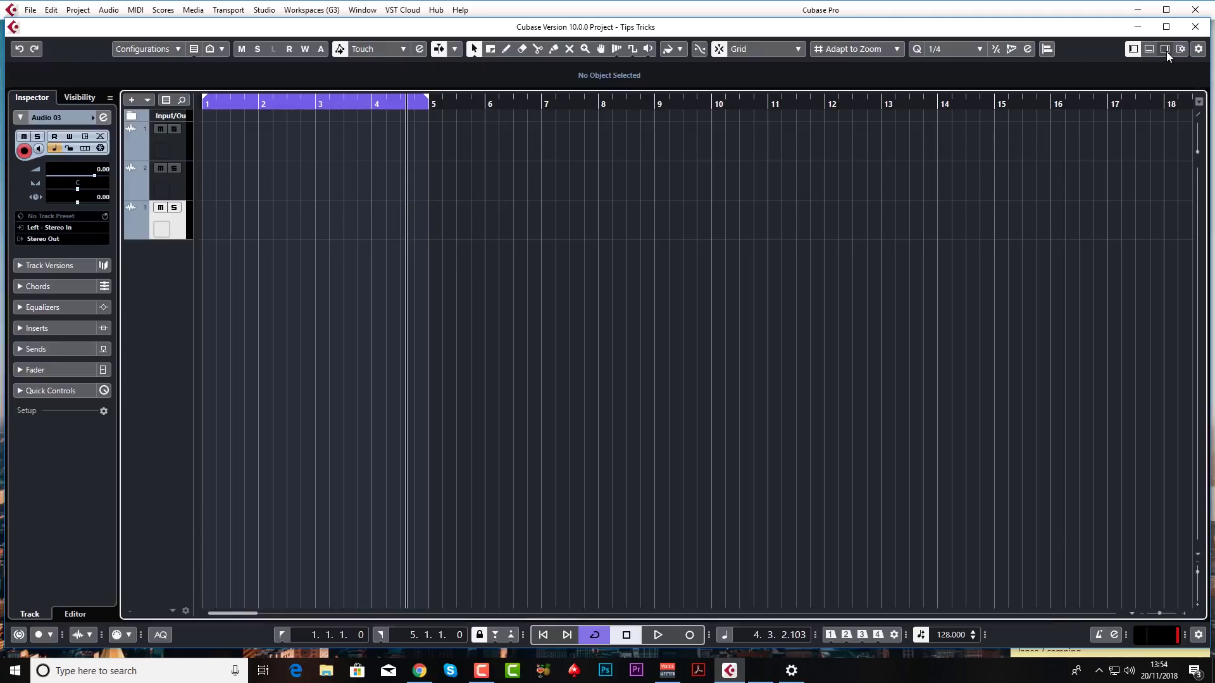
{"action": "left_click", "coordinate": [1165, 50]}
{"action": "left_click_drag", "start_coordinate": [193, 246], "coordinate": [315, 252]}
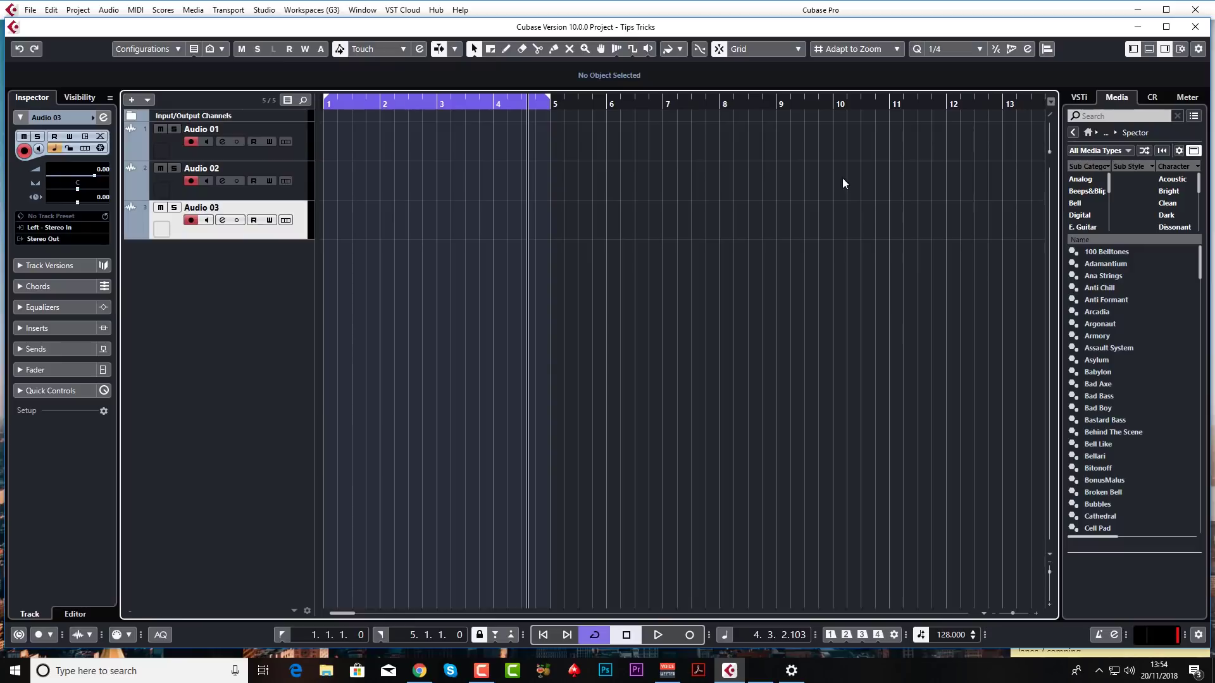
Show the MixConsole in the lower zone and enlarge it to give the faders more height.
{"action": "left_click", "coordinate": [1149, 50]}
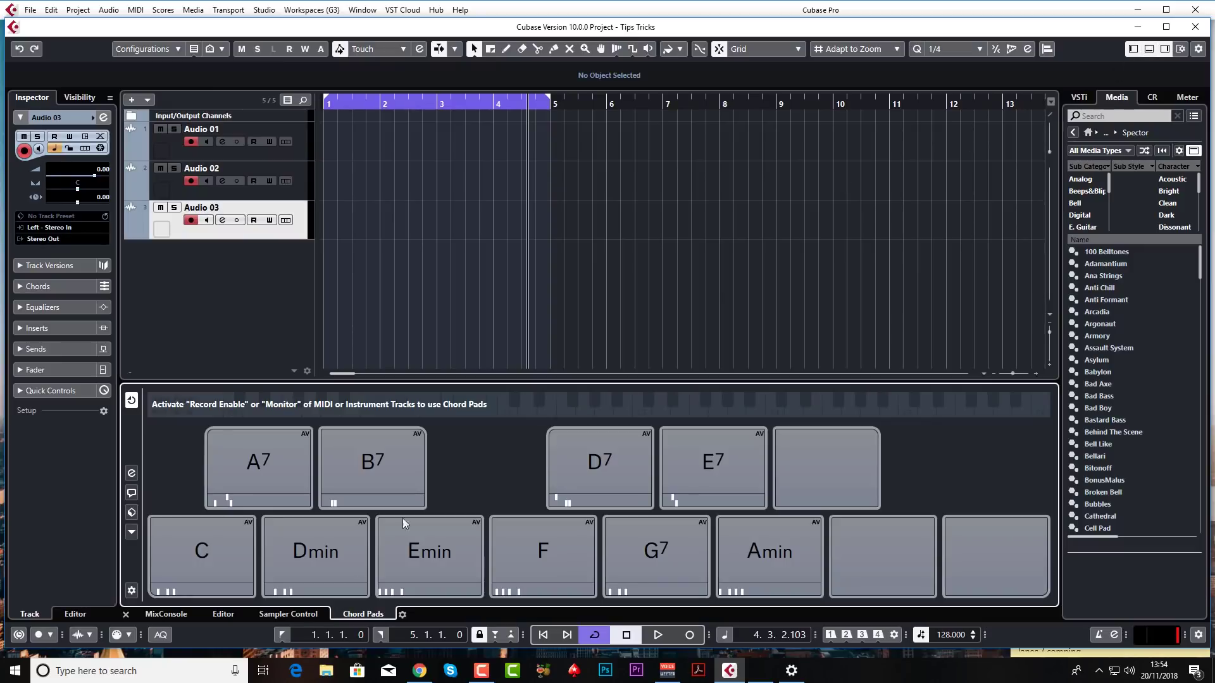
{"action": "left_click", "coordinate": [167, 613]}
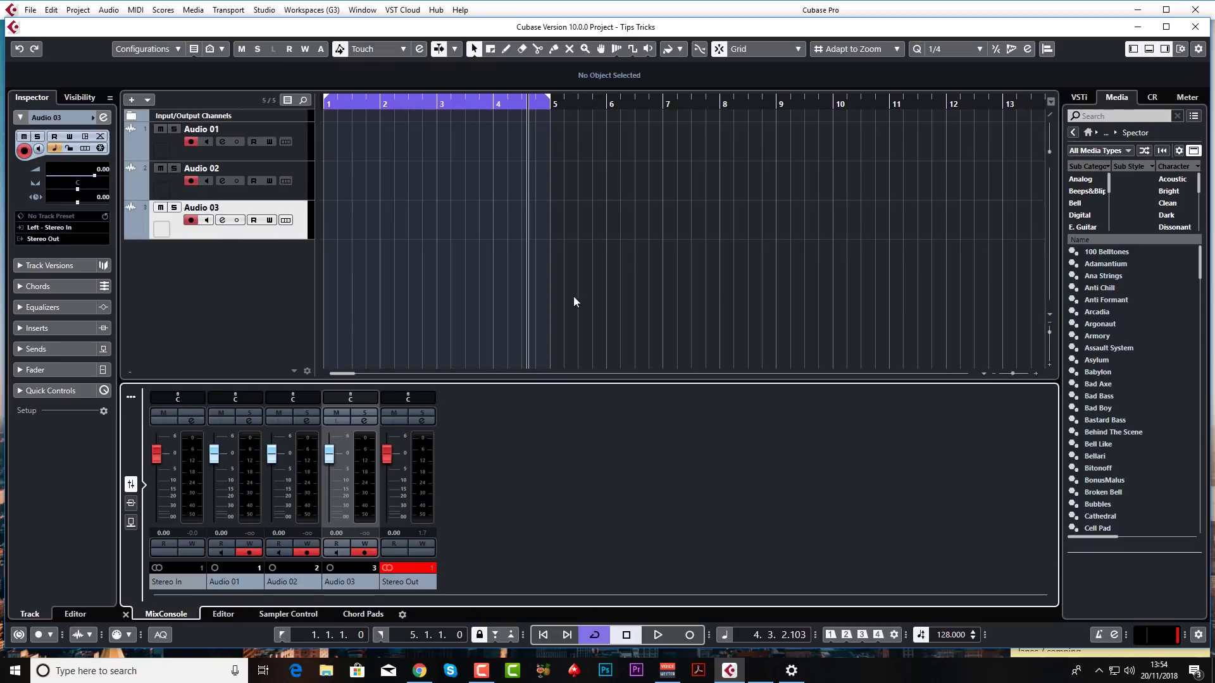
{"action": "left_click_drag", "start_coordinate": [571, 378], "coordinate": [573, 289]}
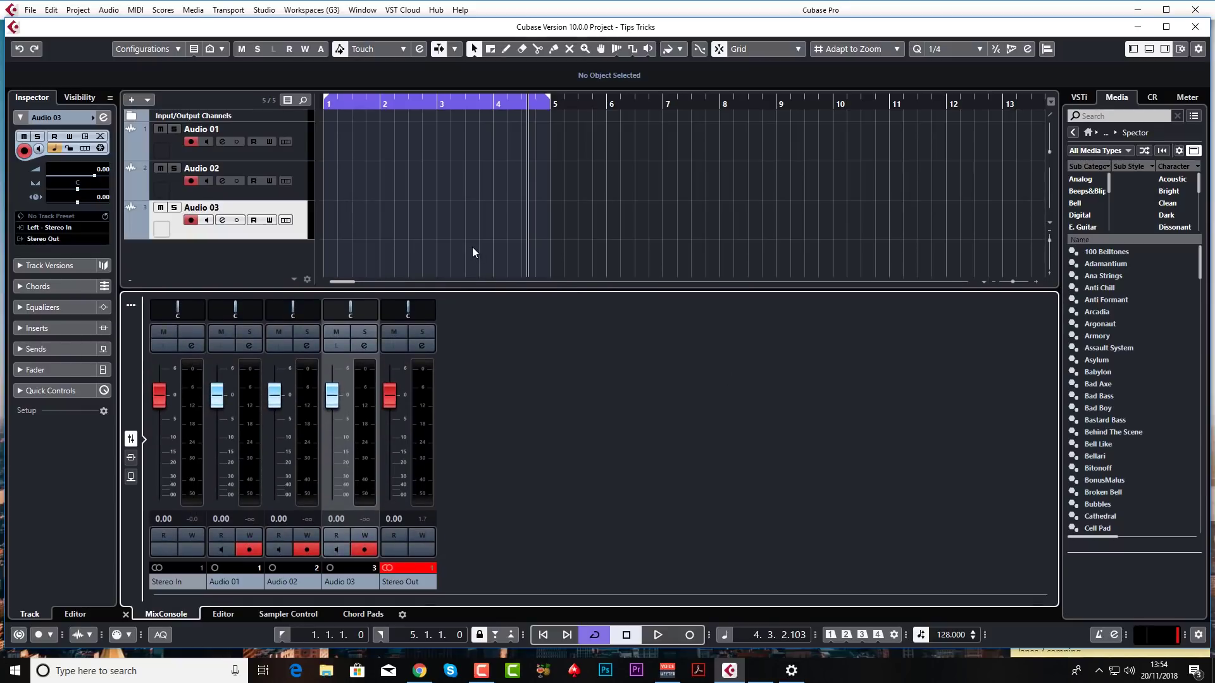
Save the layout with the MixConsole as a global workspace named "mix and edit".
{"action": "left_click", "coordinate": [312, 9]}
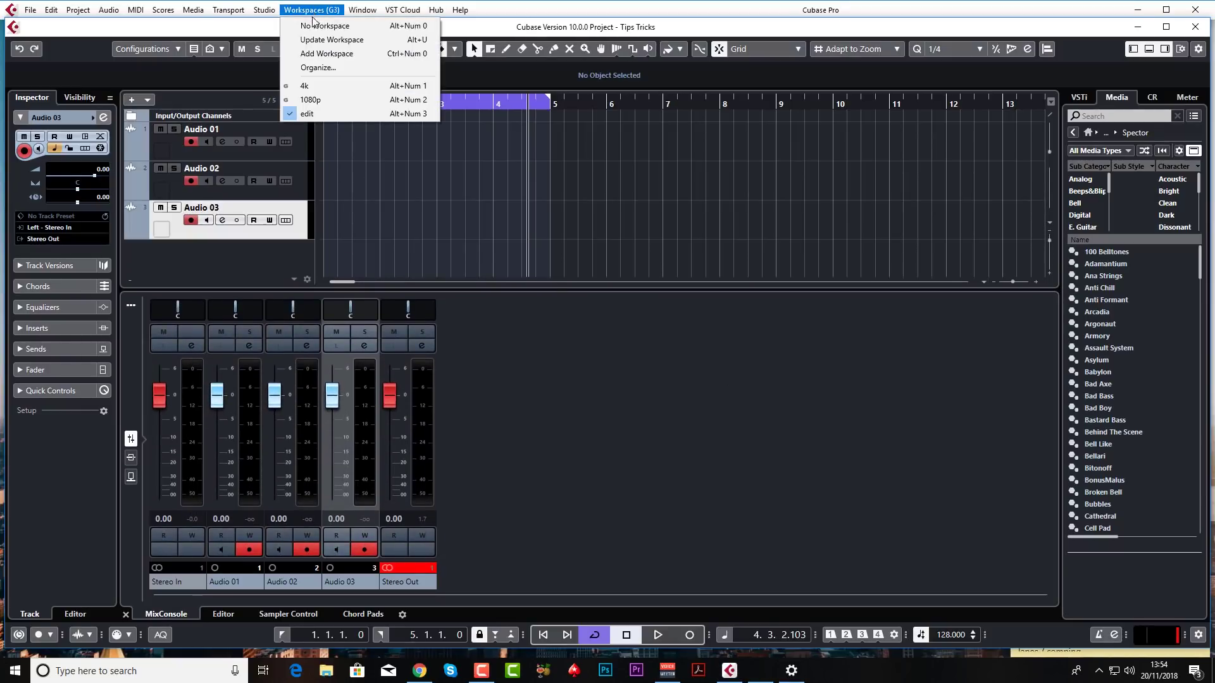
{"action": "left_click", "coordinate": [316, 53]}
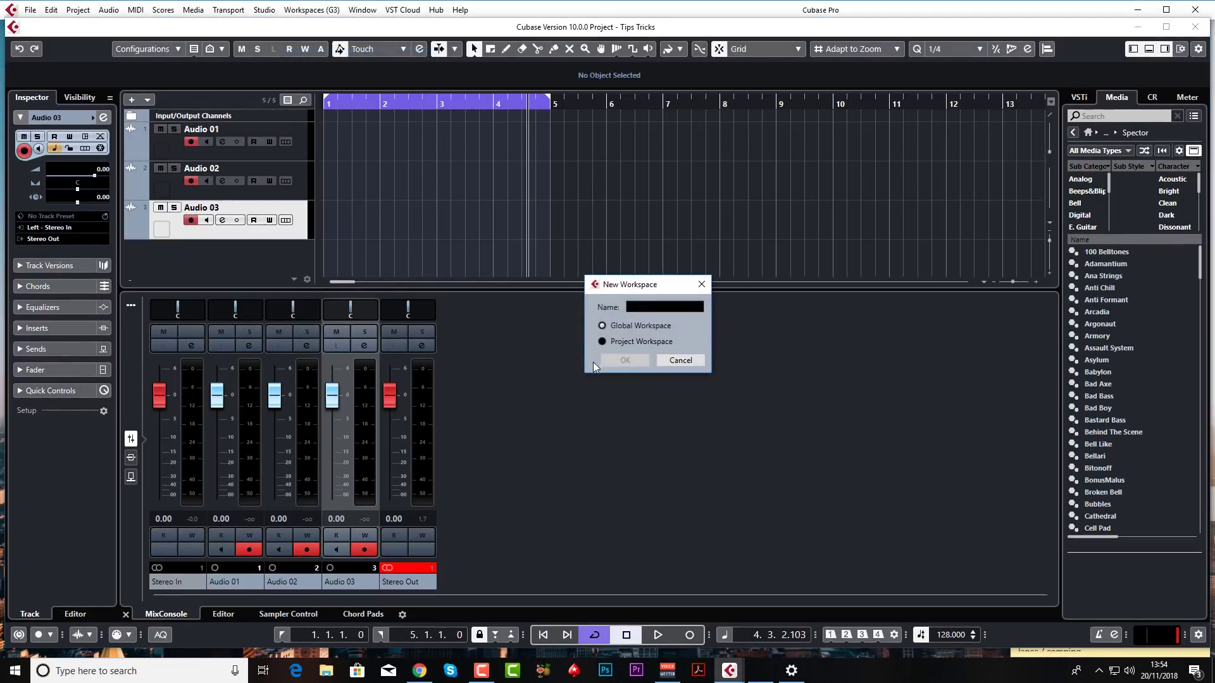
{"action": "type", "text": "mix and edirt"}
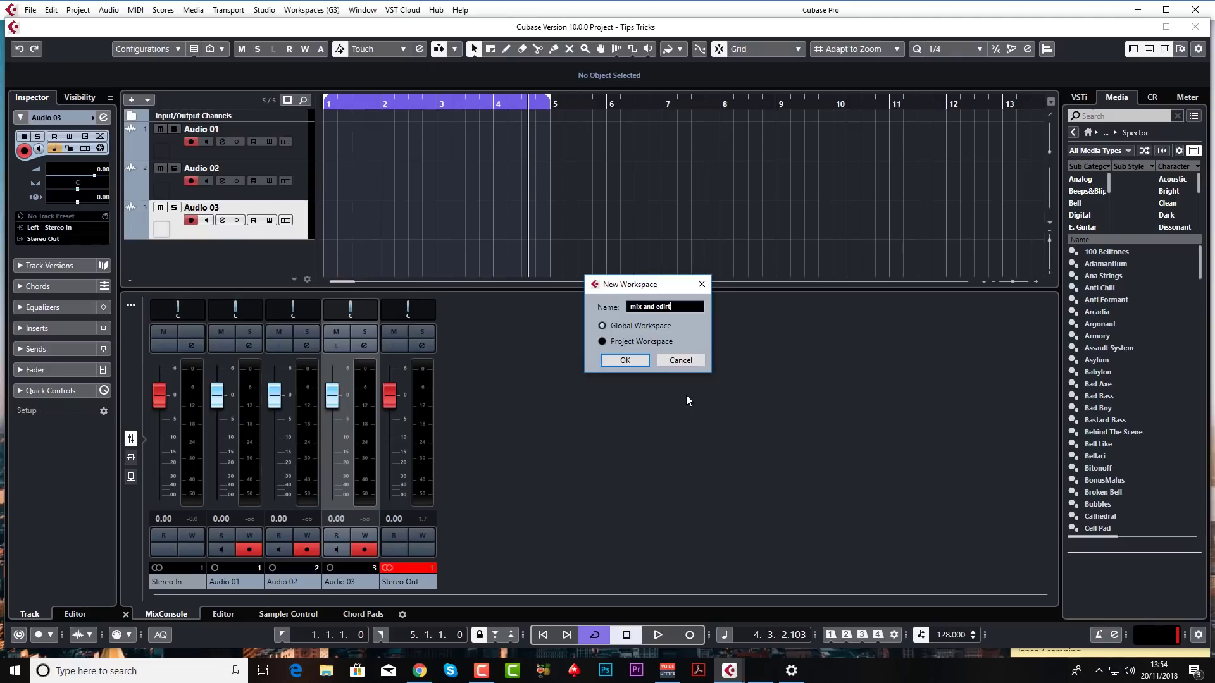
{"action": "key", "text": "Return"}
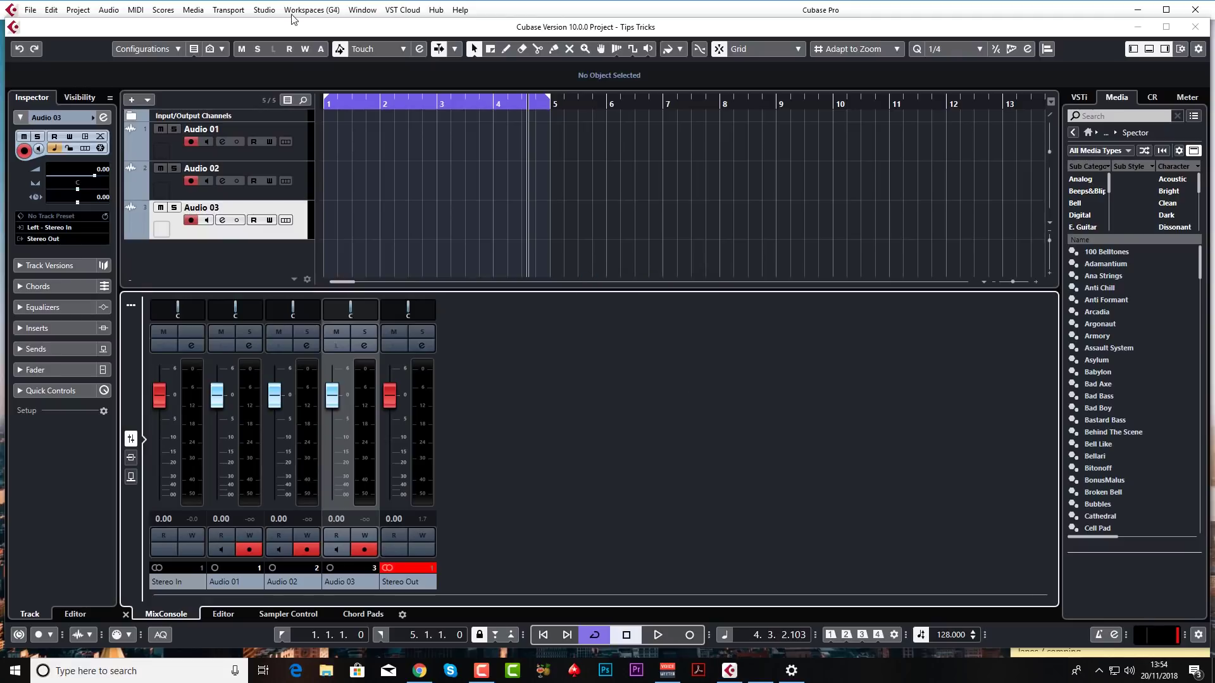
Switch to the "edit" workspace and back to the "mix and edit" workspace.
{"action": "left_click", "coordinate": [312, 10]}
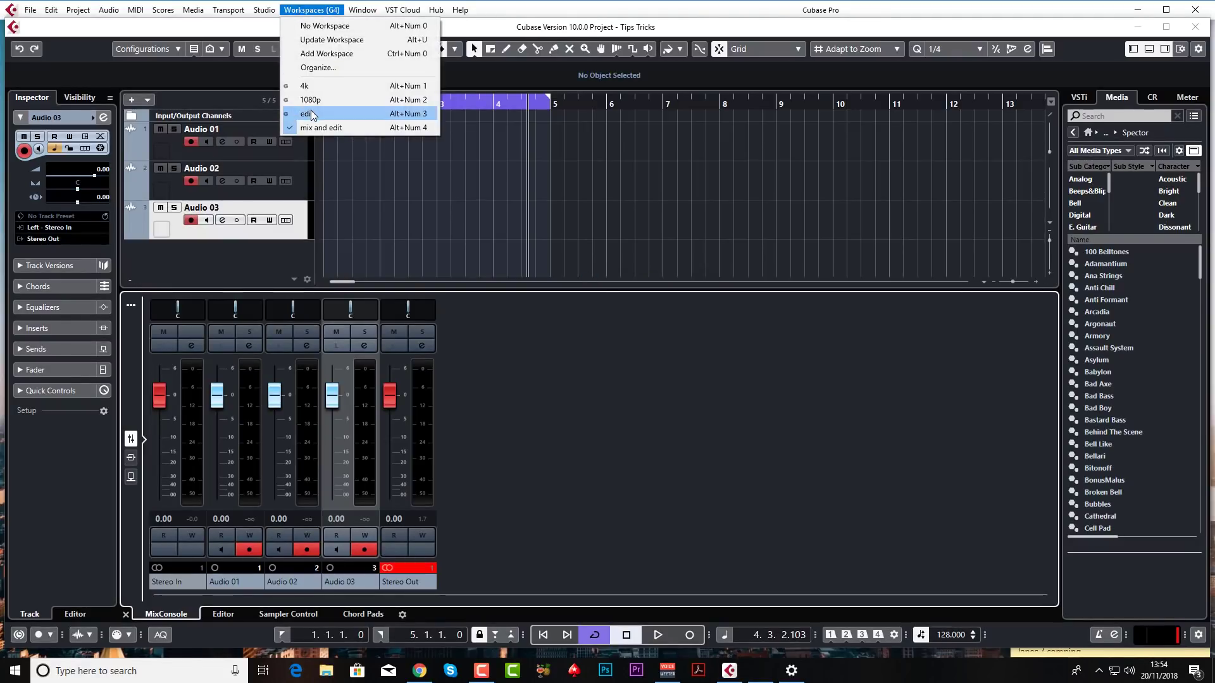
{"action": "left_click", "coordinate": [310, 114]}
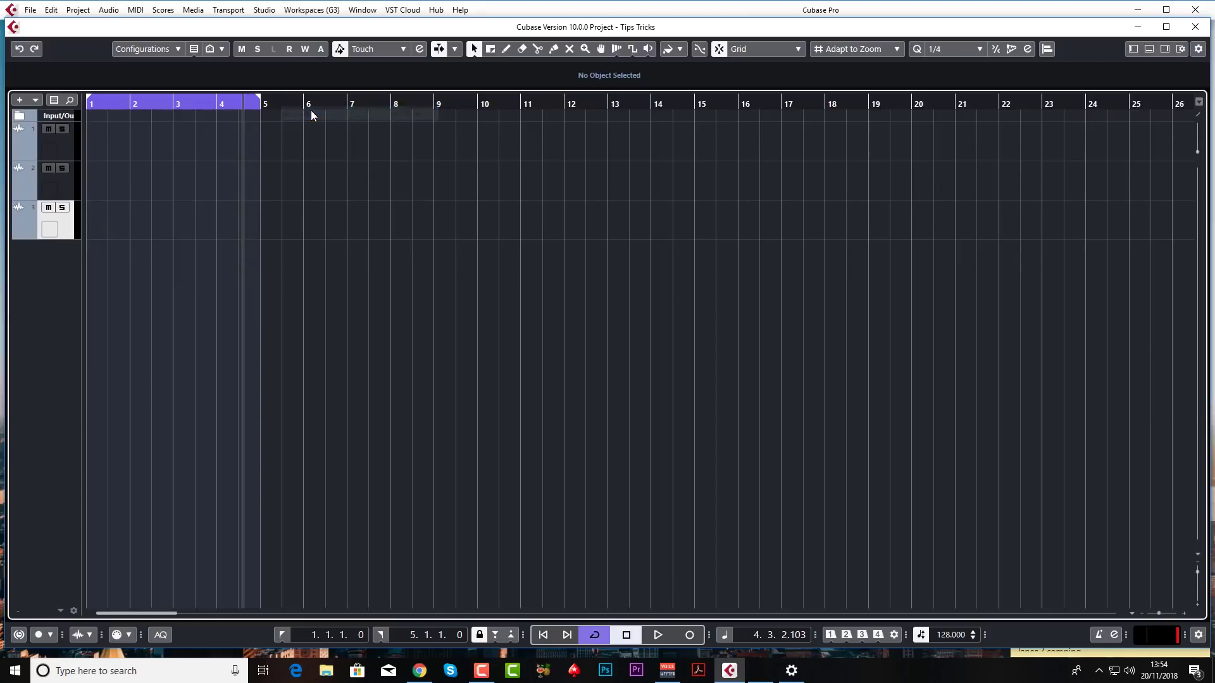
{"action": "left_click", "coordinate": [310, 10]}
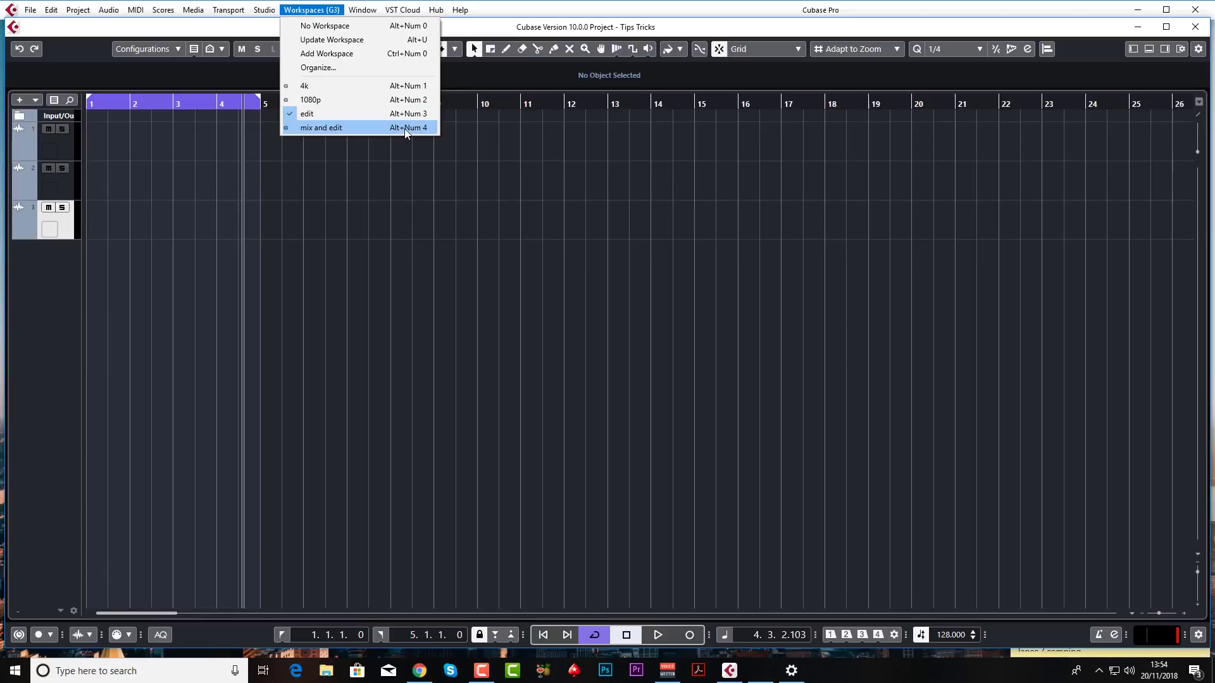
{"action": "left_click", "coordinate": [405, 127]}
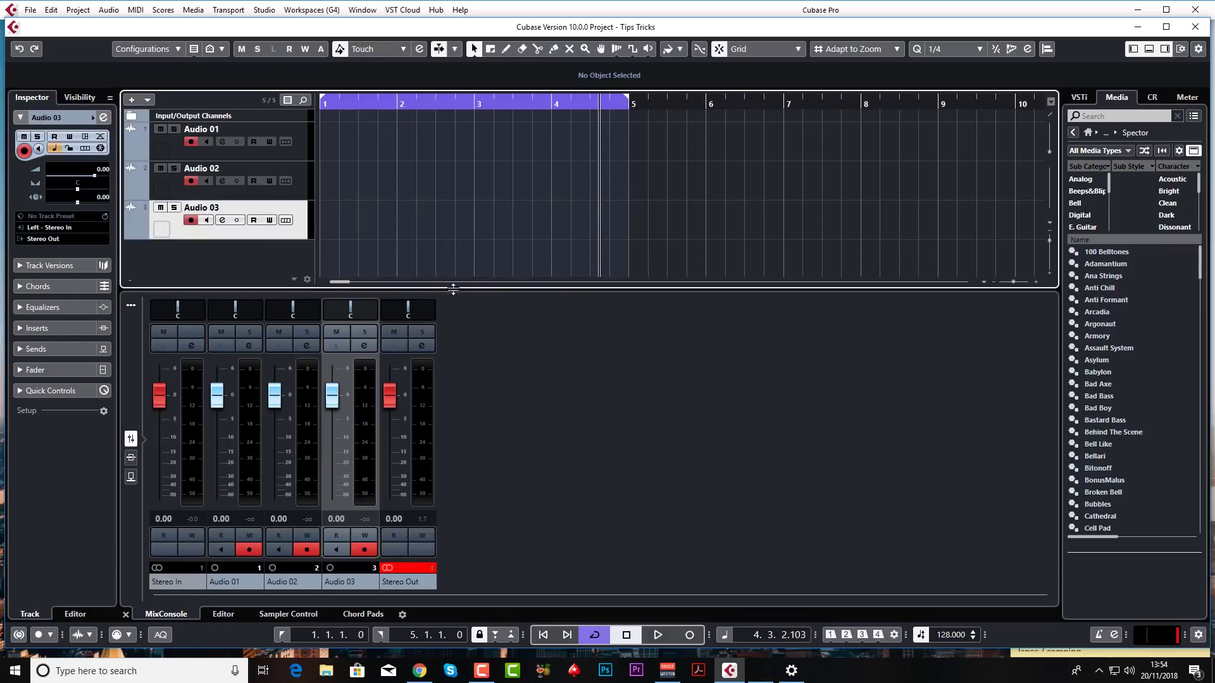
Reduce the height of the lower-zone MixConsole and view the workspace options for updating the layout.
{"action": "left_click_drag", "start_coordinate": [471, 288], "coordinate": [472, 361]}
{"action": "left_click", "coordinate": [309, 10]}
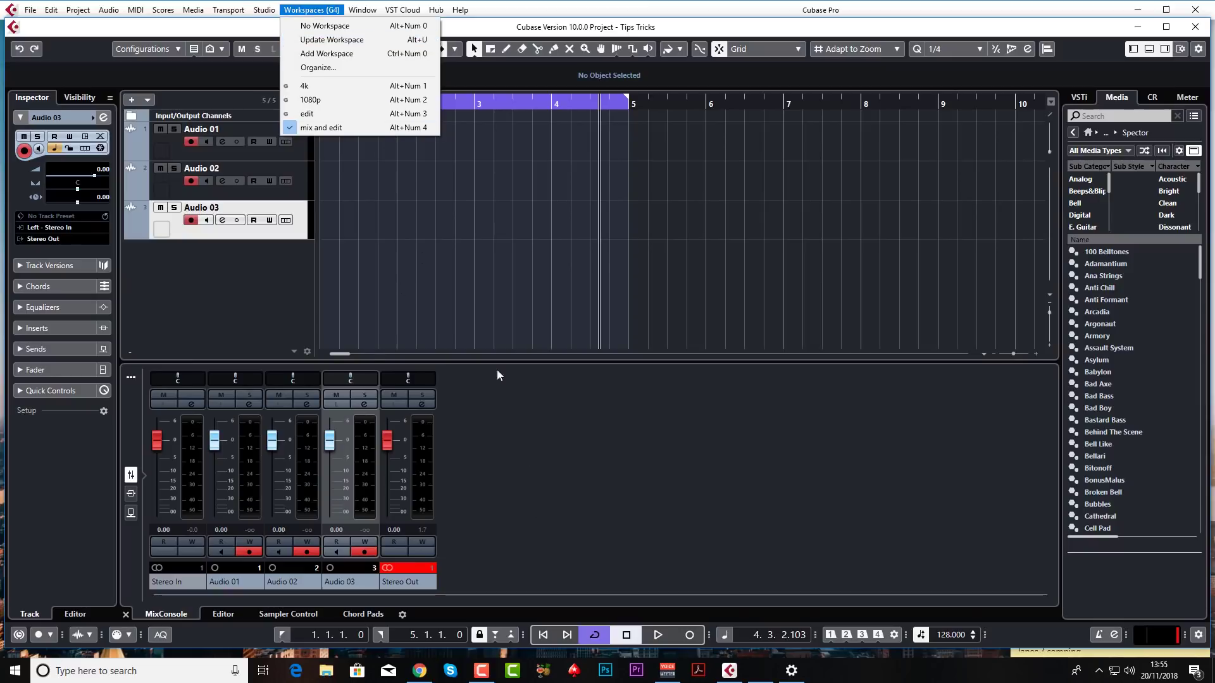
{"action": "left_click", "coordinate": [521, 420]}
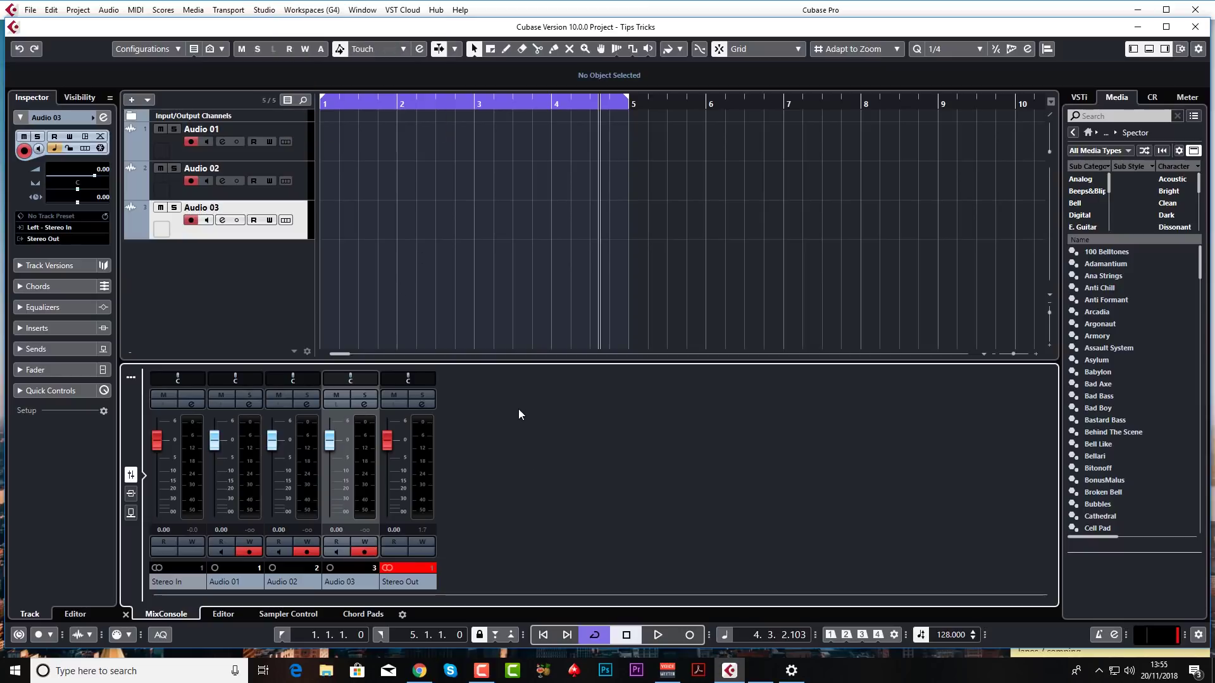